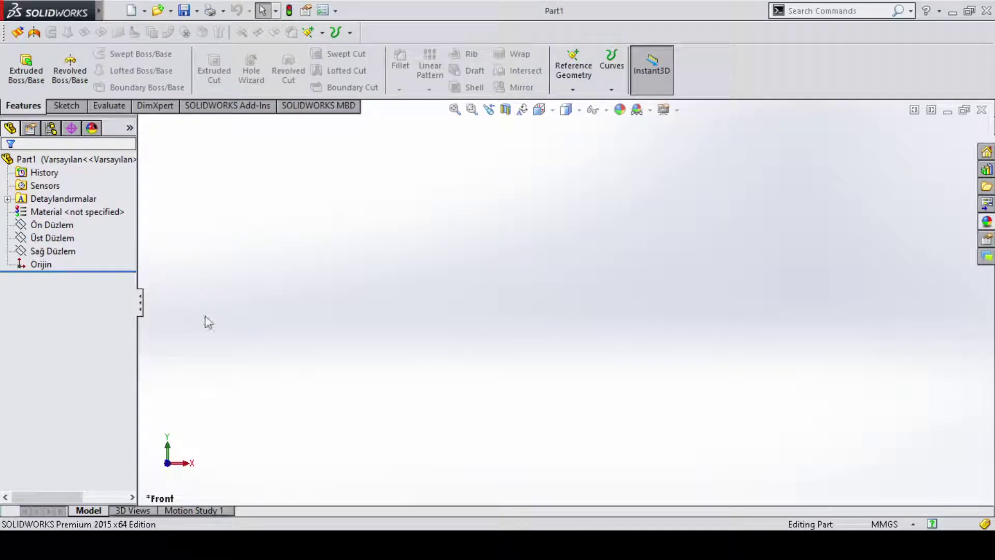
# Step: Select only the Üst Düzlem (top) plane as the sketch plane
pyautogui.click(64, 236)
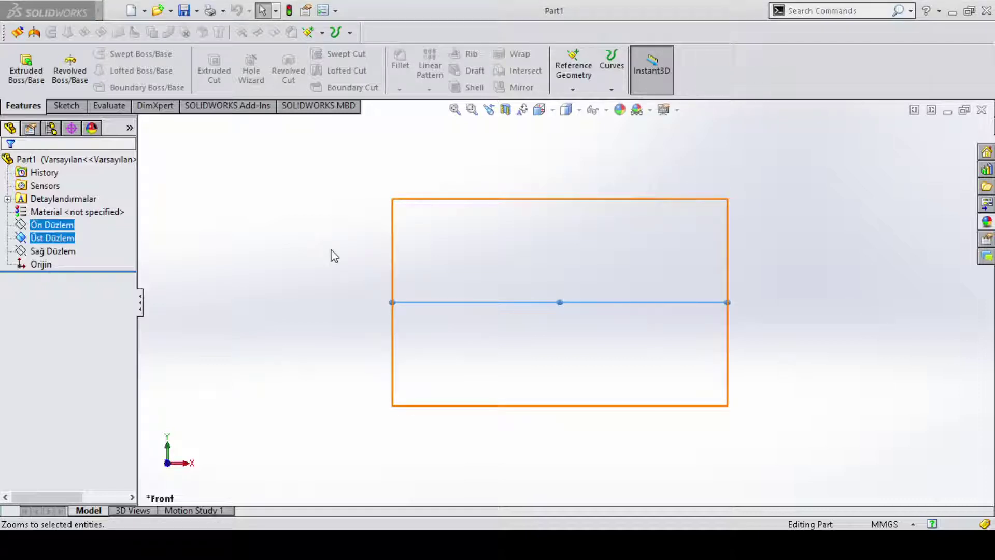
pyautogui.click(529, 296)
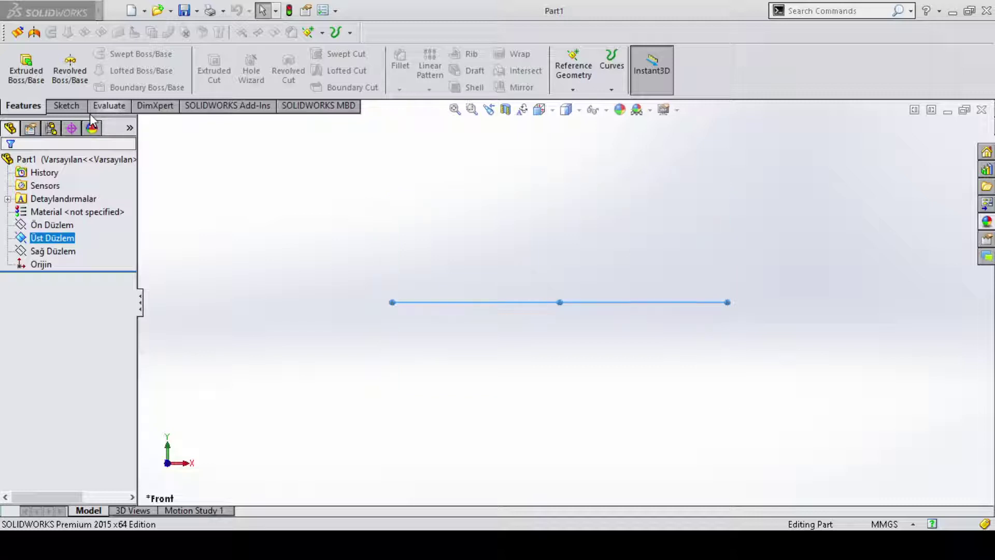
pyautogui.click(67, 106)
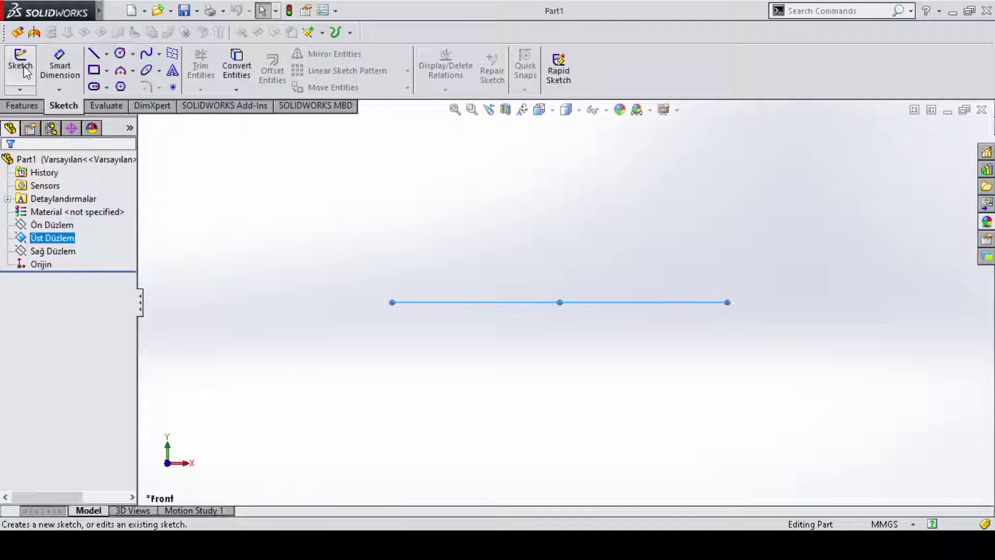
# Step: Start Sketch1 with vertical and horizontal centerlines from the origin and a circle above
pyautogui.click(23, 71)
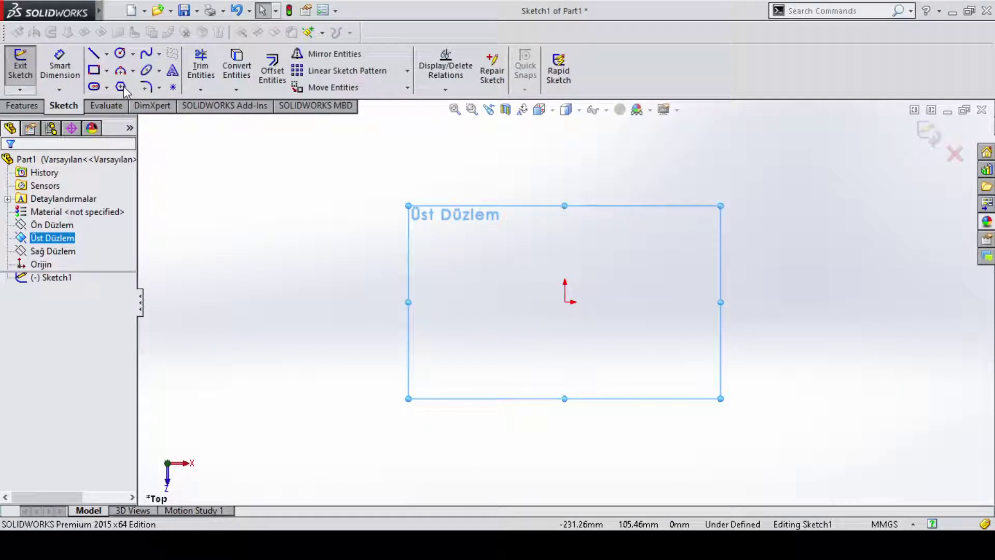
pyautogui.press('l')
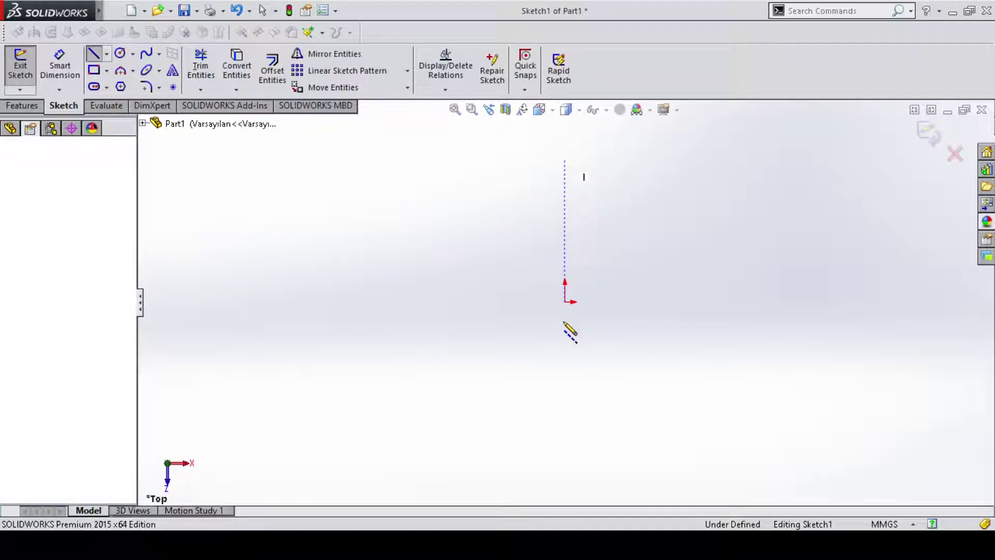
pyautogui.click(565, 426)
pyautogui.press('Escape')
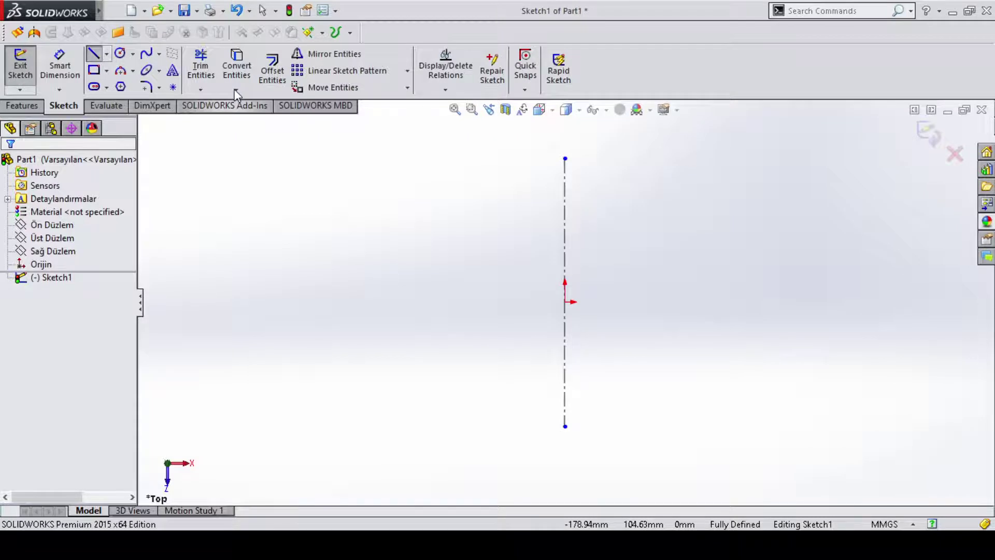
pyautogui.click(341, 301)
pyautogui.press('Escape')
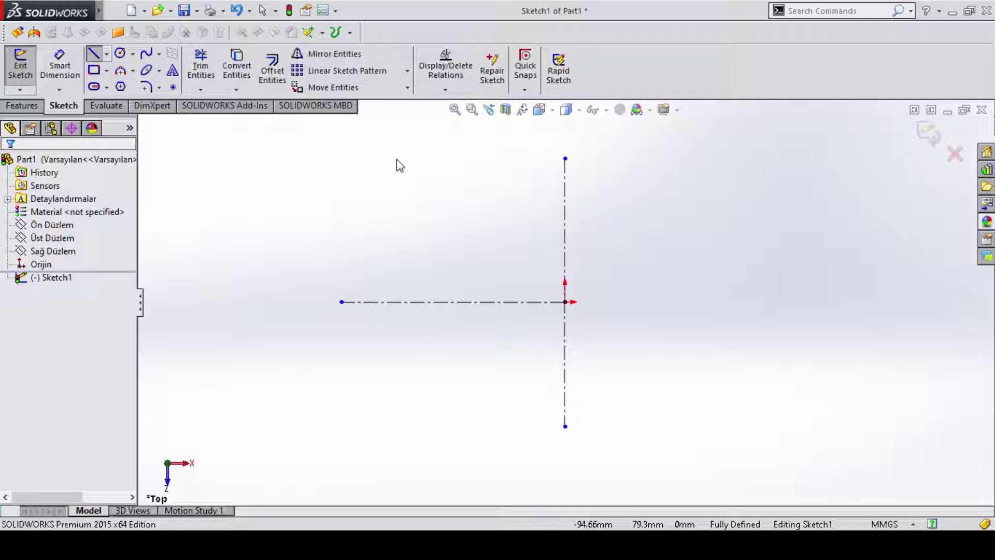
pyautogui.moveTo(397, 160); pyautogui.dragTo(367, 262, button='right')
pyautogui.click(361, 254)
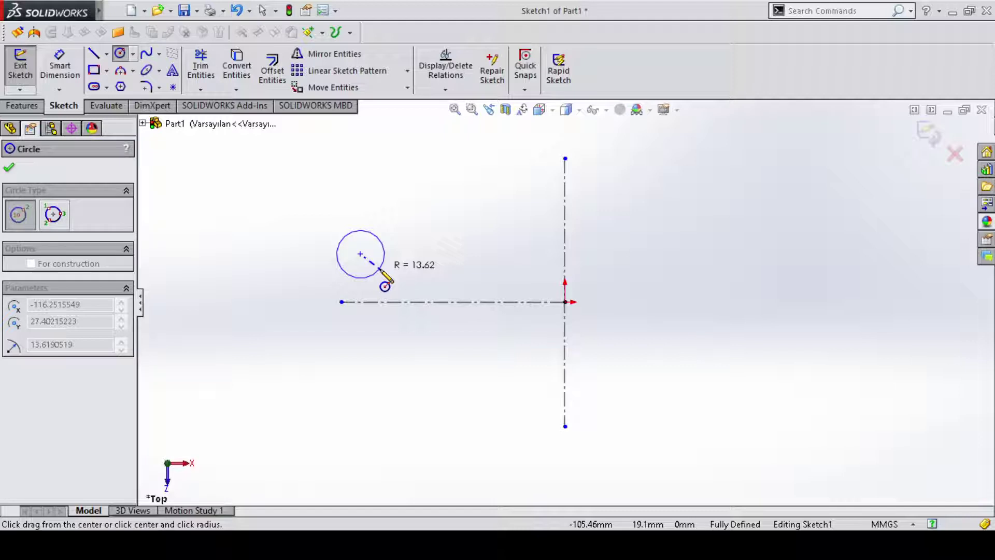
# Step: Make the two circles symmetric about the horizontal centerline
pyautogui.click(385, 278)
pyautogui.press('Escape')
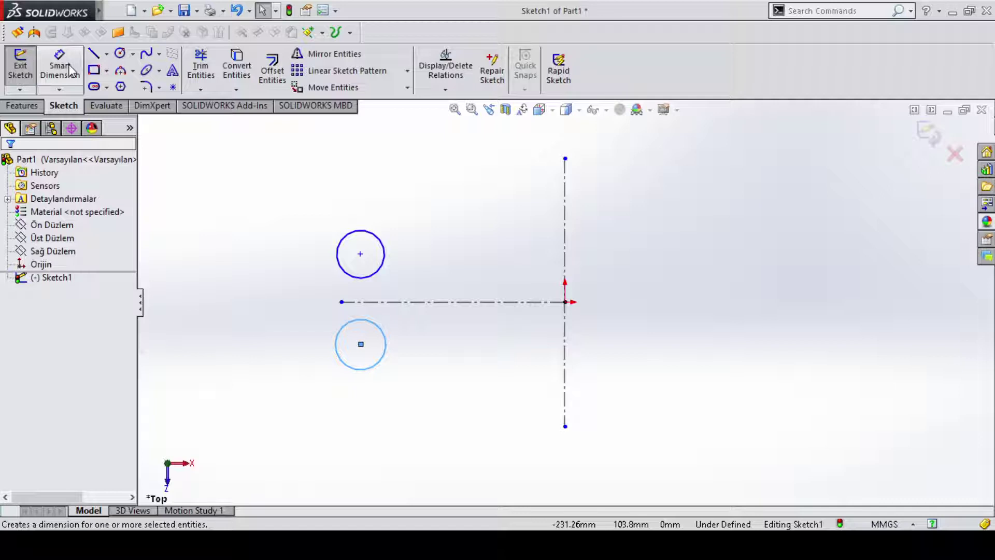
pyautogui.moveTo(272, 168); pyautogui.dragTo(409, 402)
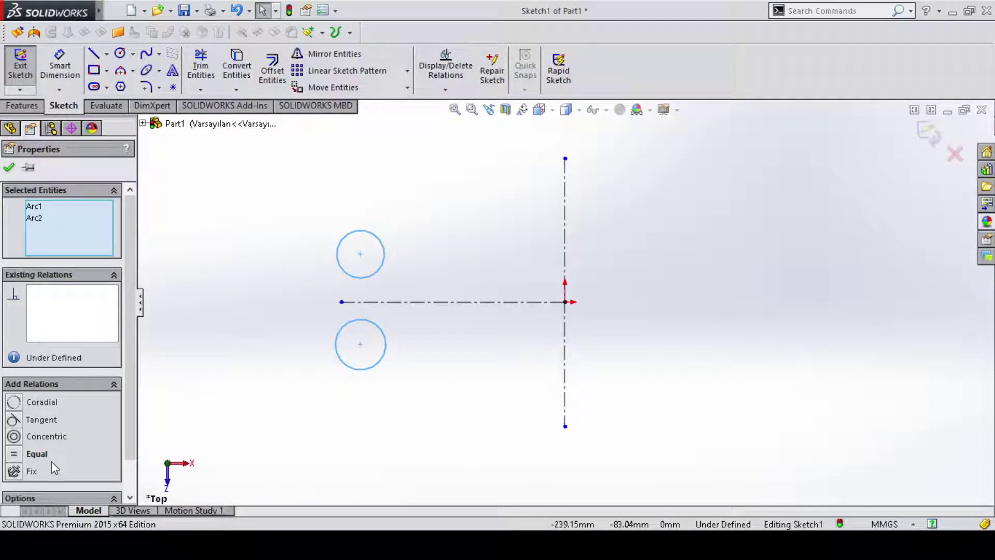
pyautogui.scroll(-1, 51, 461)
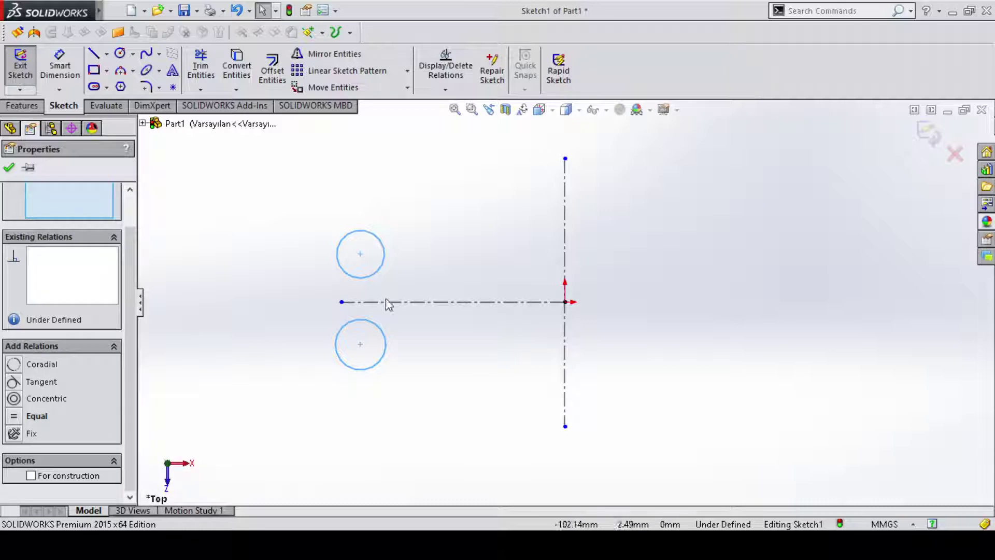
pyautogui.keyDown('ctrl'); pyautogui.click(386, 300); pyautogui.keyUp('ctrl')
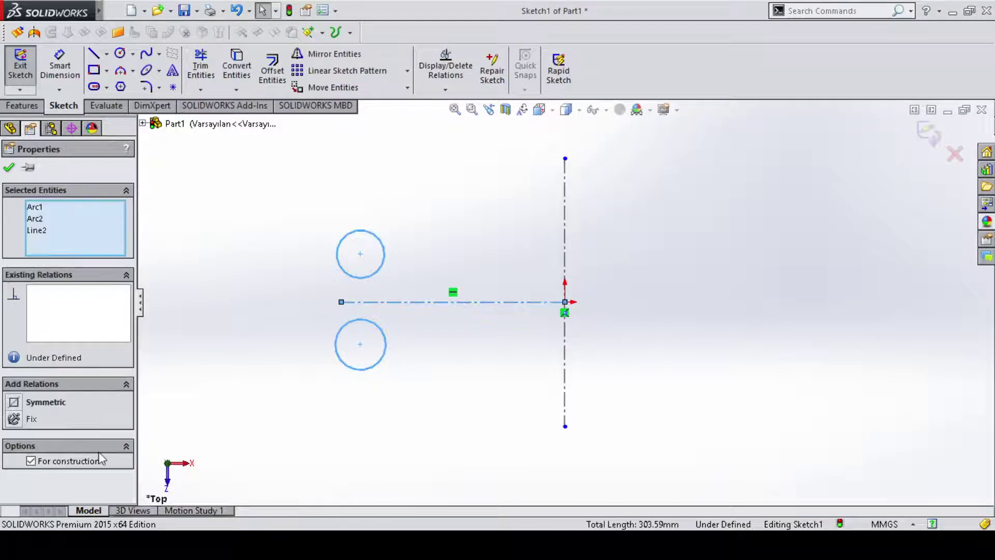
pyautogui.click(45, 402)
pyautogui.click(486, 341)
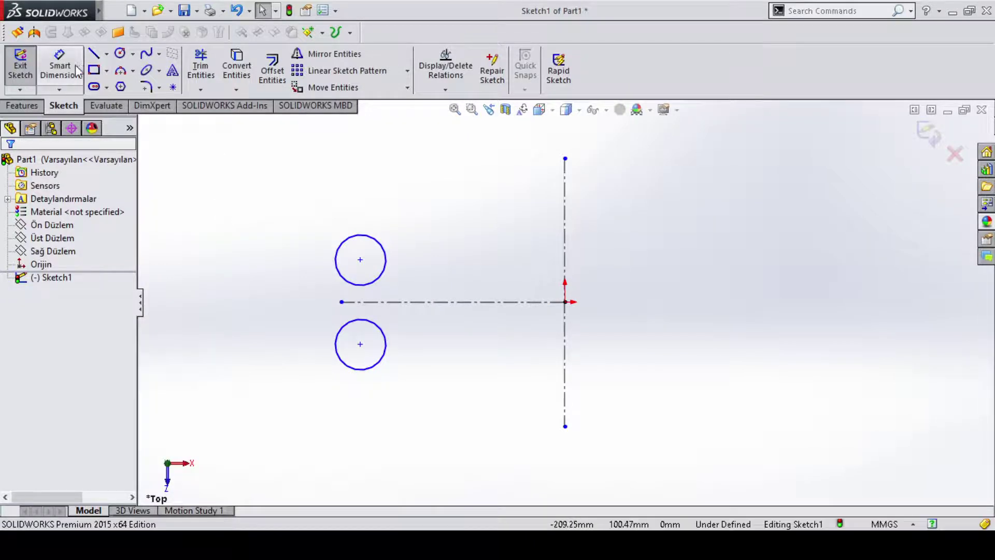
# Step: Give the upper and lower circles an Equal relation
pyautogui.click(374, 283)
pyautogui.keyDown('ctrl'); pyautogui.click(387, 350); pyautogui.keyUp('ctrl')
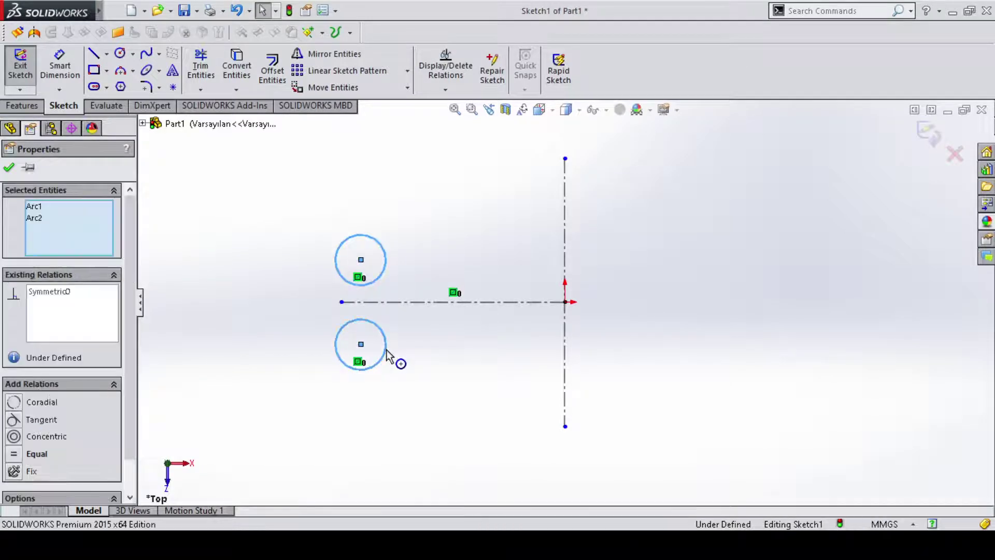
pyautogui.click(14, 453)
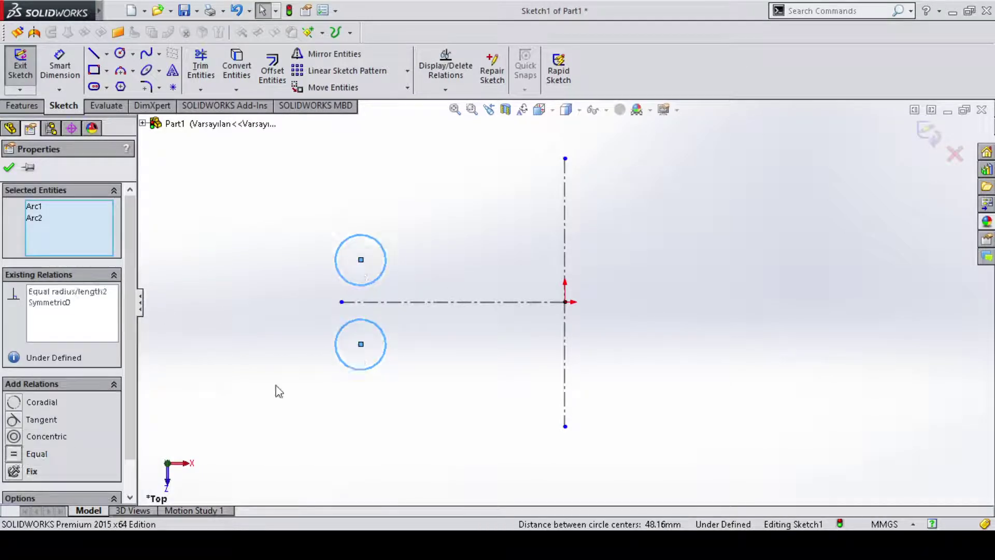
pyautogui.click(489, 318)
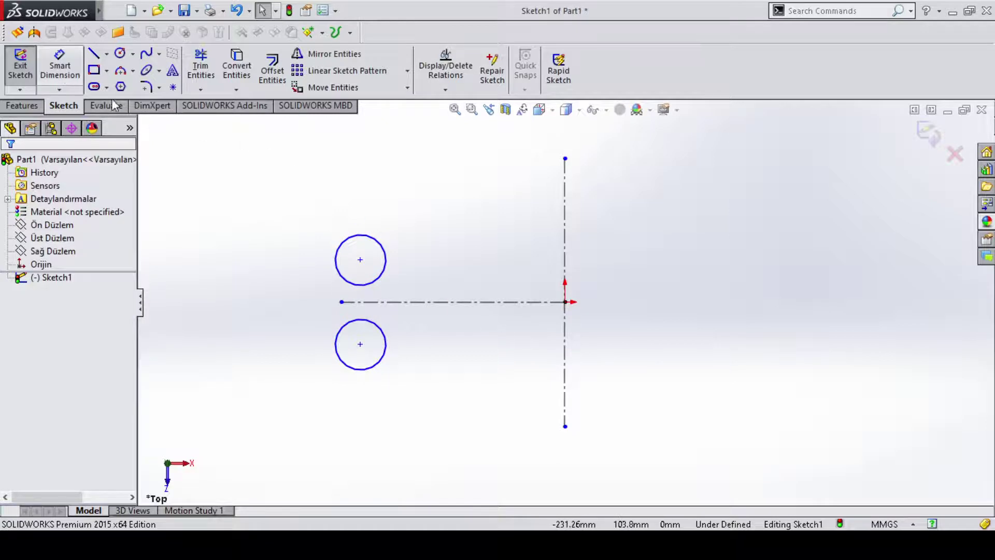
# Step: Align the two circle centres with a Vertical relation
pyautogui.click(361, 345)
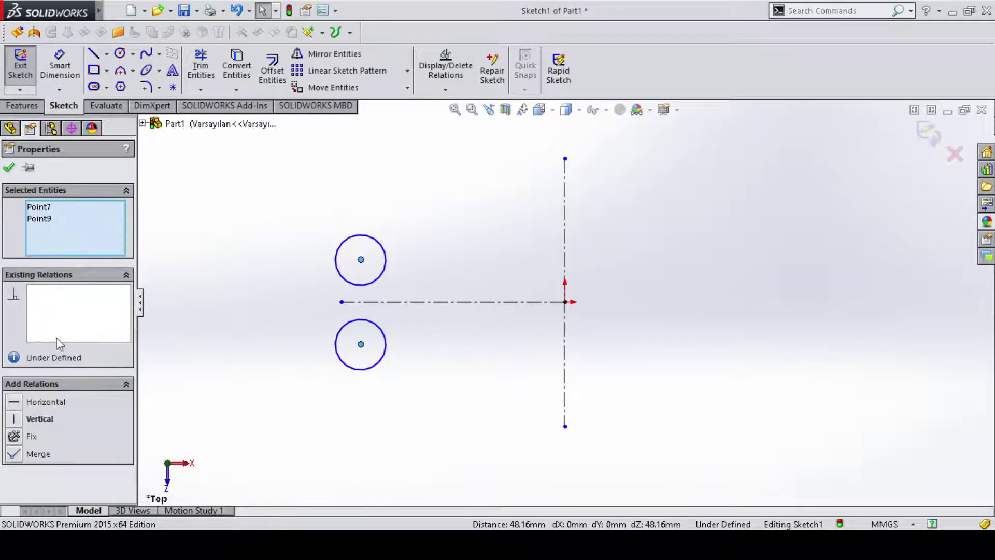
pyautogui.click(26, 419)
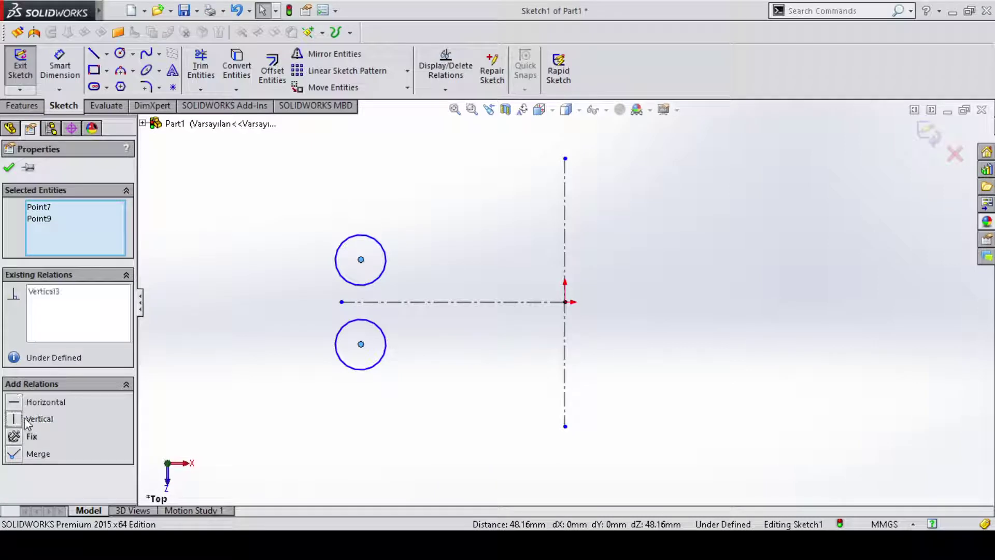
pyautogui.click(8, 167)
# Step: Dimension the circle diameter to 2 and the centre-to-centre distance to 2.01
pyautogui.click(60, 65)
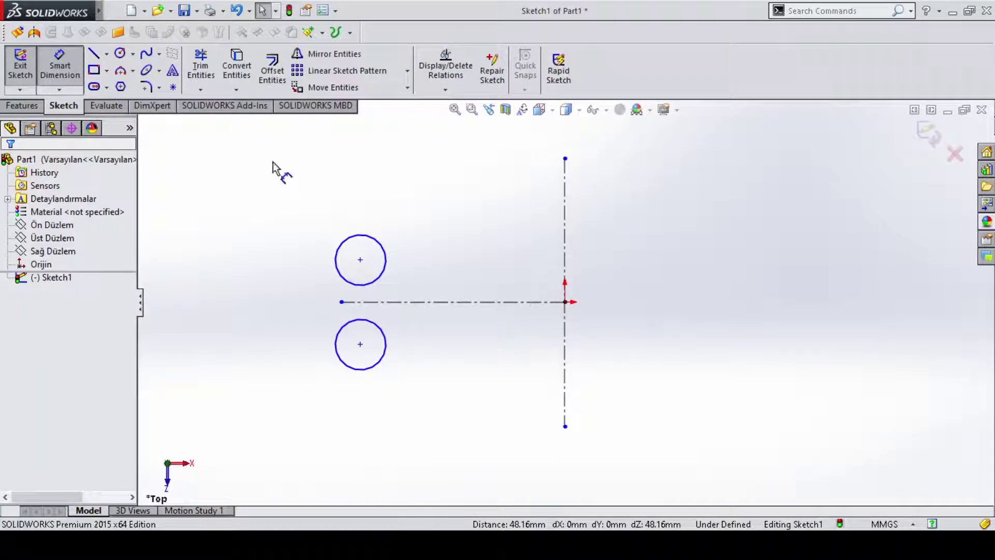
pyautogui.click(338, 264)
pyautogui.click(265, 268)
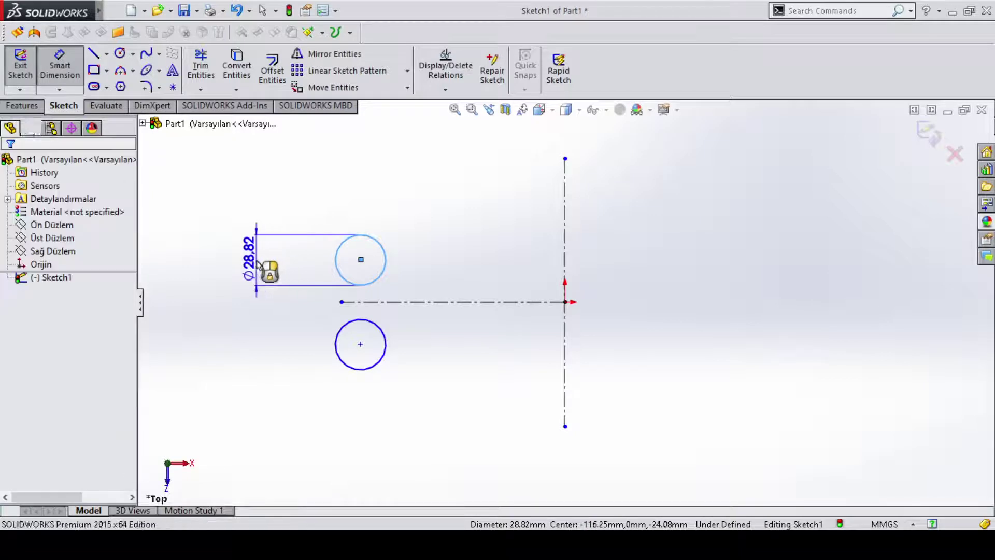
pyautogui.click(258, 264)
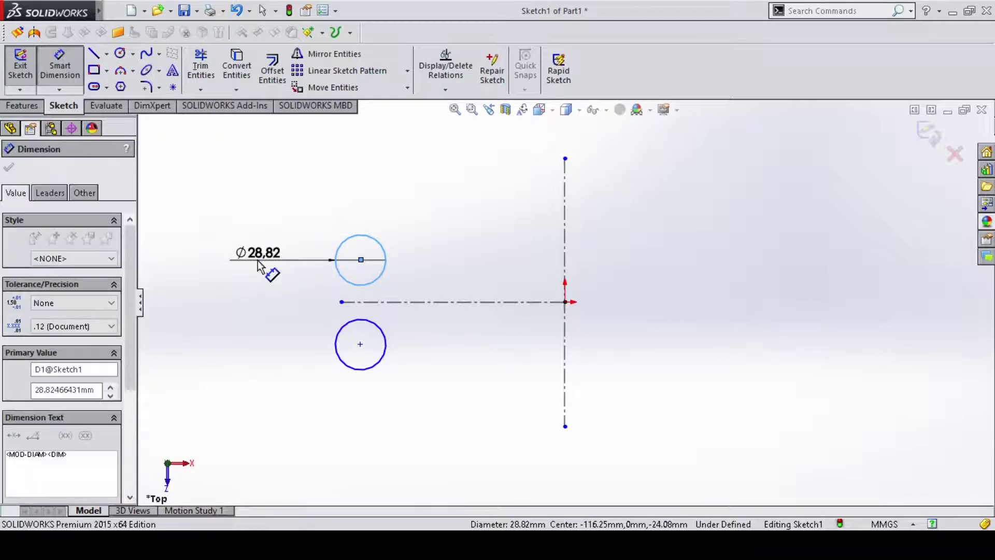
pyautogui.write('2')
pyautogui.press('Return')
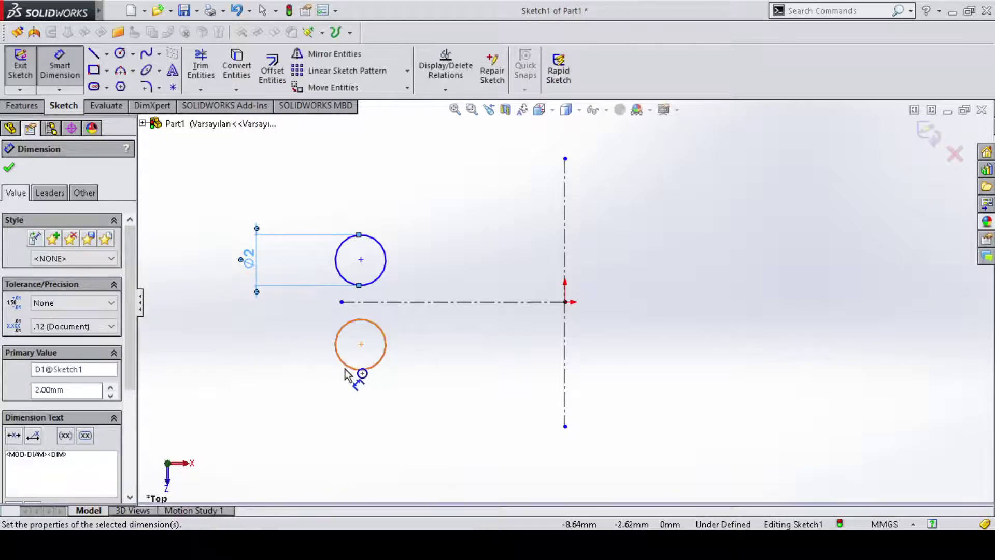
pyautogui.click(361, 259)
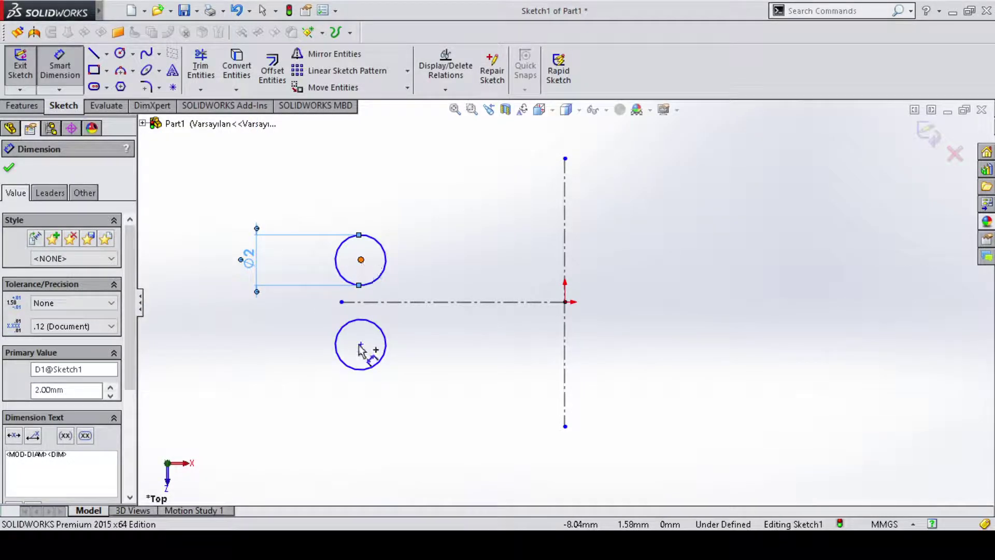
pyautogui.click(361, 344)
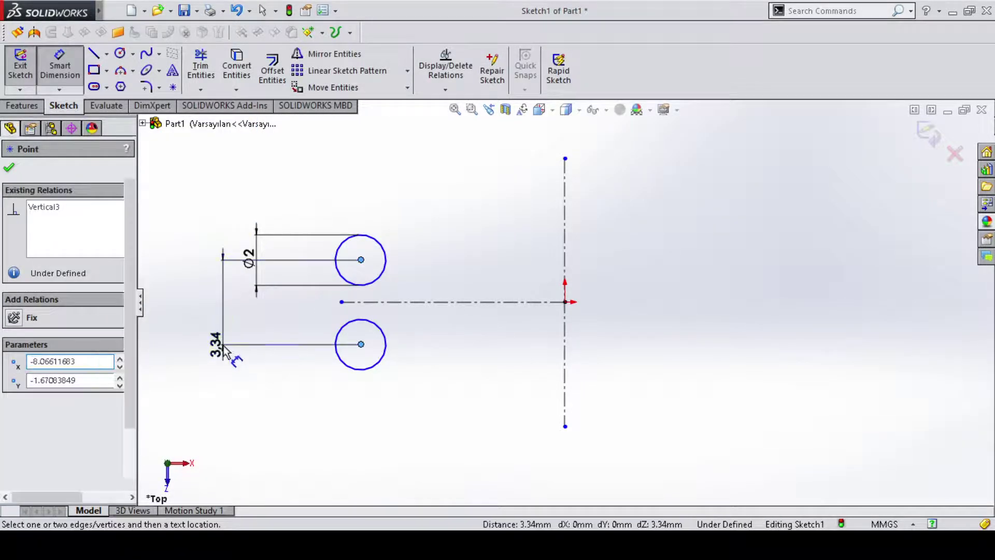
pyautogui.click(228, 355)
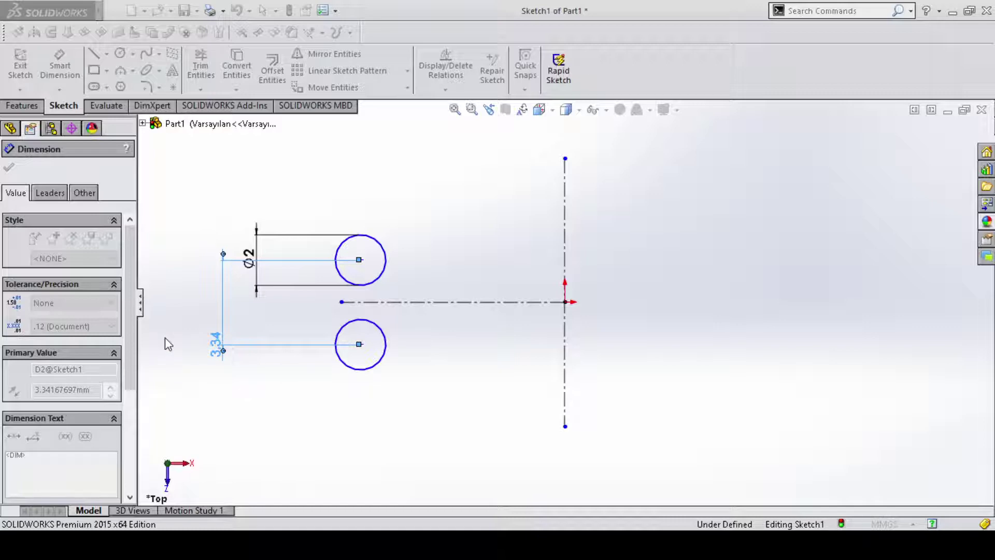
pyautogui.click(204, 340)
pyautogui.write('2.01')
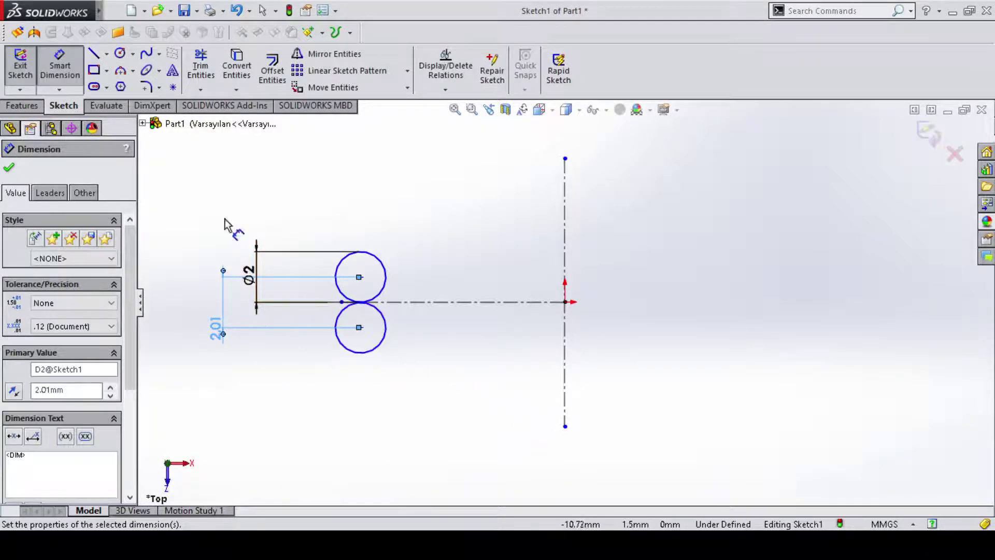
# Step: Dimension the lower circle centre 16 mm from the vertical centerline
pyautogui.click(360, 327)
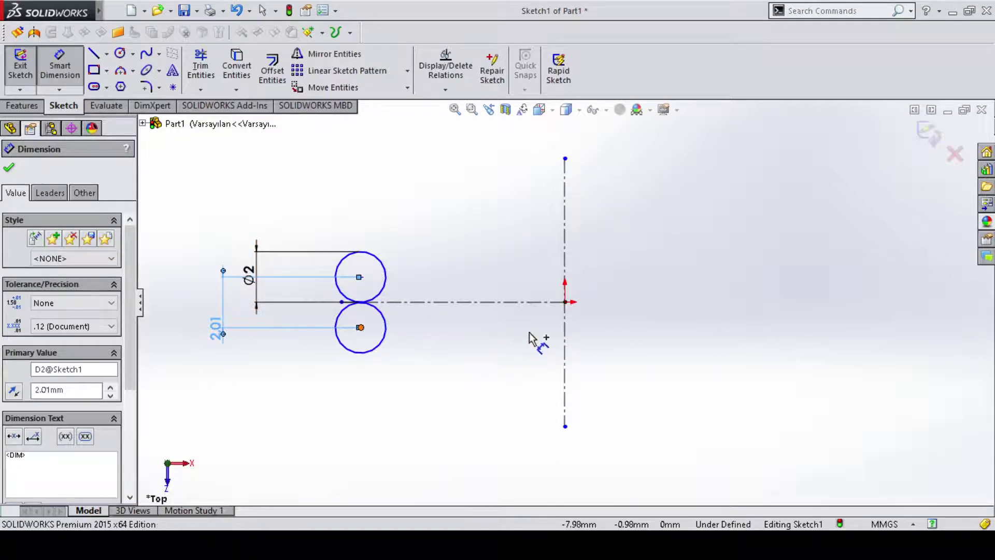
pyautogui.click(565, 420)
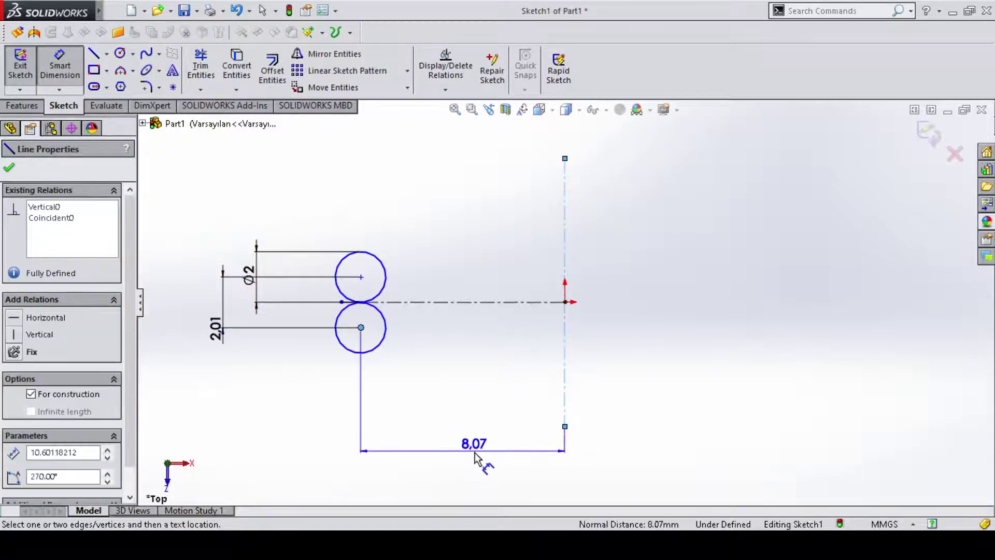
pyautogui.click(487, 455)
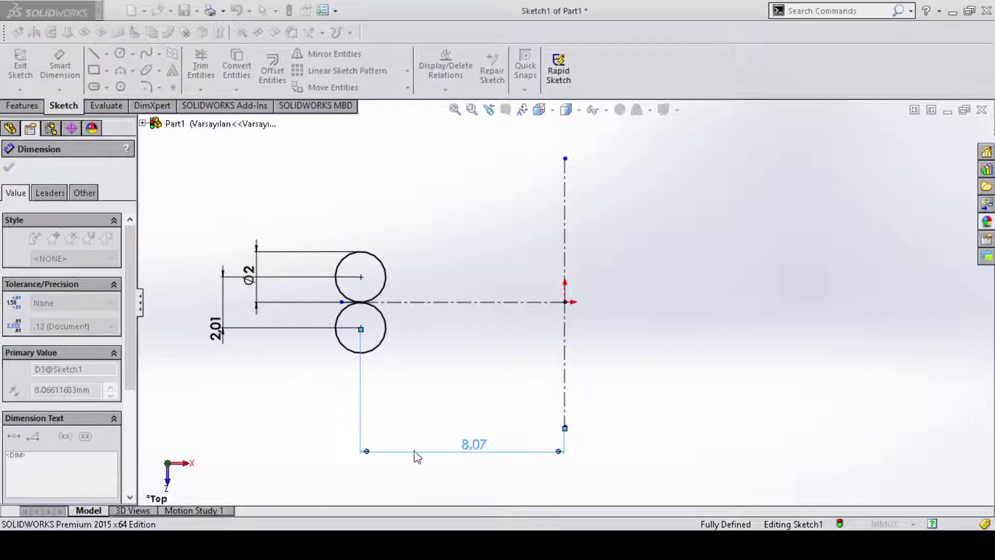
pyautogui.write('16')
pyautogui.press('Return')
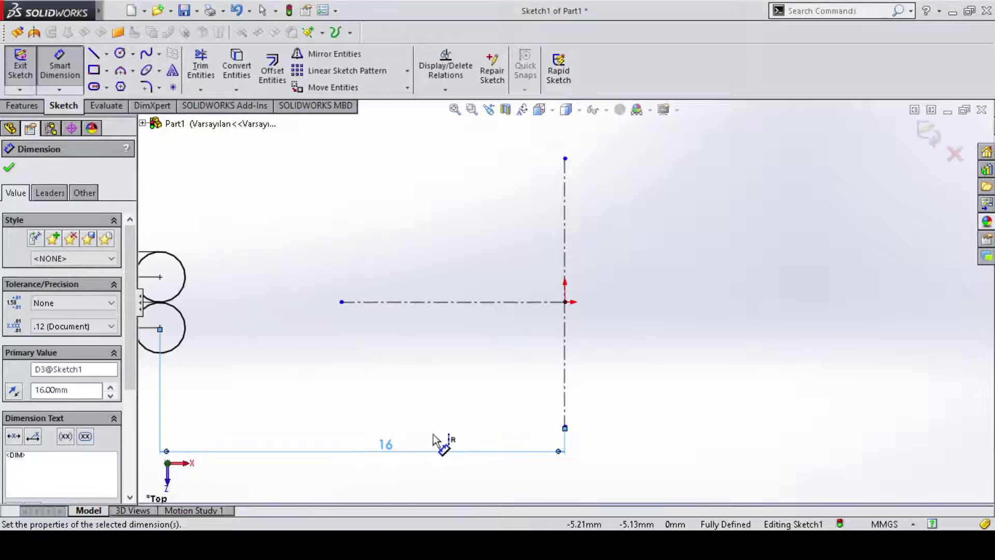
pyautogui.click(9, 168)
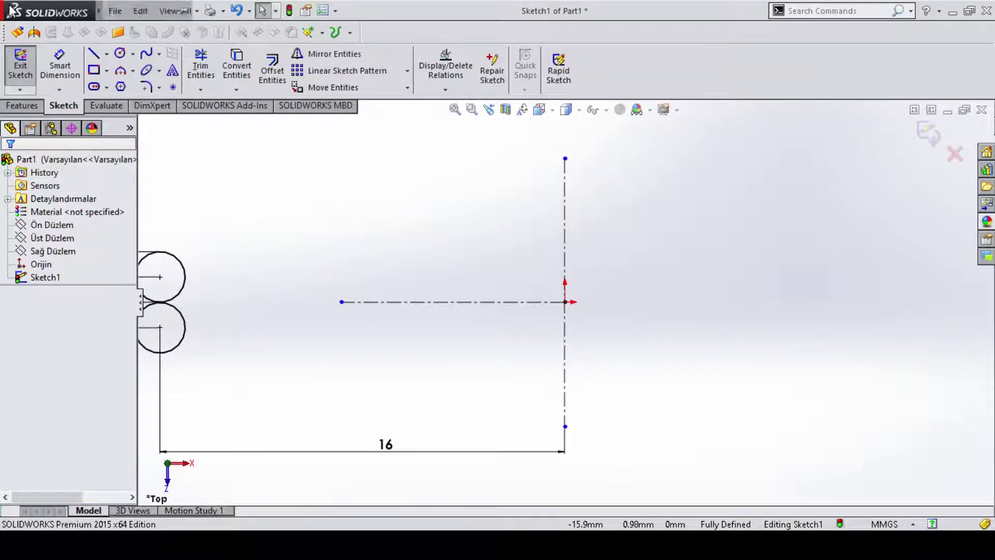
pyautogui.click(22, 105)
pyautogui.click(70, 70)
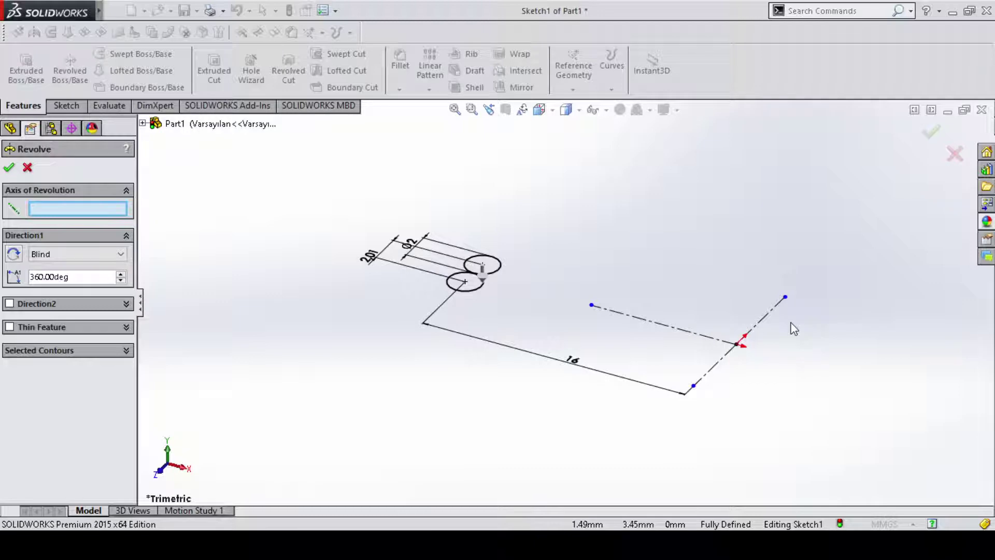
# Step: Revolve the circles 360° about Line1 to create Revolve1
pyautogui.click(762, 322)
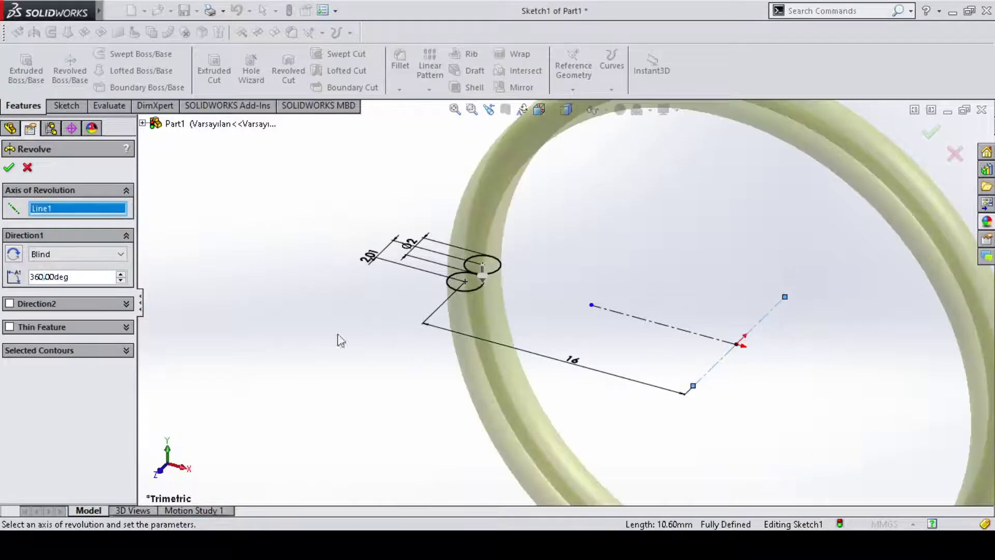
pyautogui.click(9, 167)
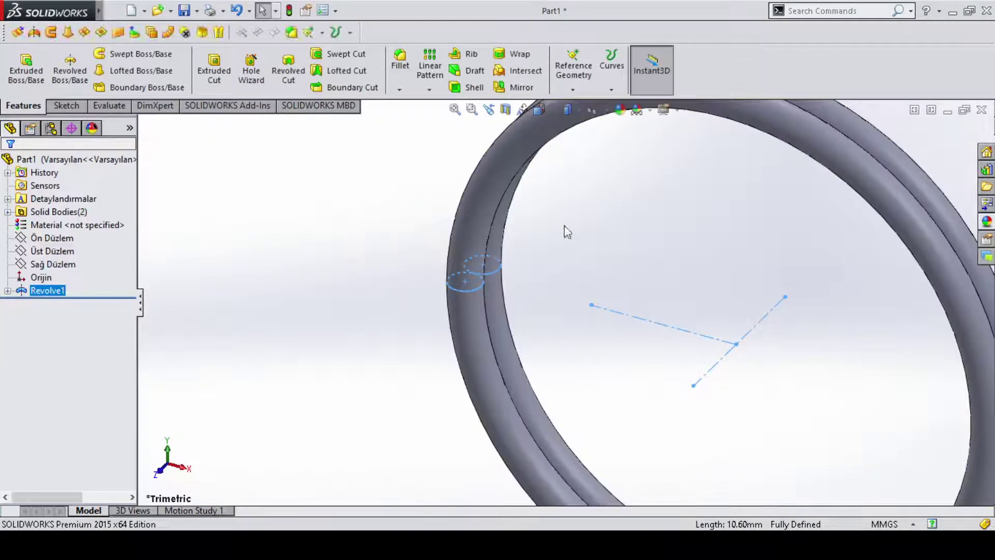
# Step: View the double ring from an oblique top angle and select the Ön Düzlem plane
pyautogui.scroll(-5, 711, 303)
pyautogui.click(825, 200)
pyautogui.moveTo(826, 200)
pyautogui.mouseDown(button='middle')
pyautogui.moveTo(769, 282)
pyautogui.moveTo(686, 219)
pyautogui.moveTo(746, 195)
pyautogui.mouseUp(button='middle')
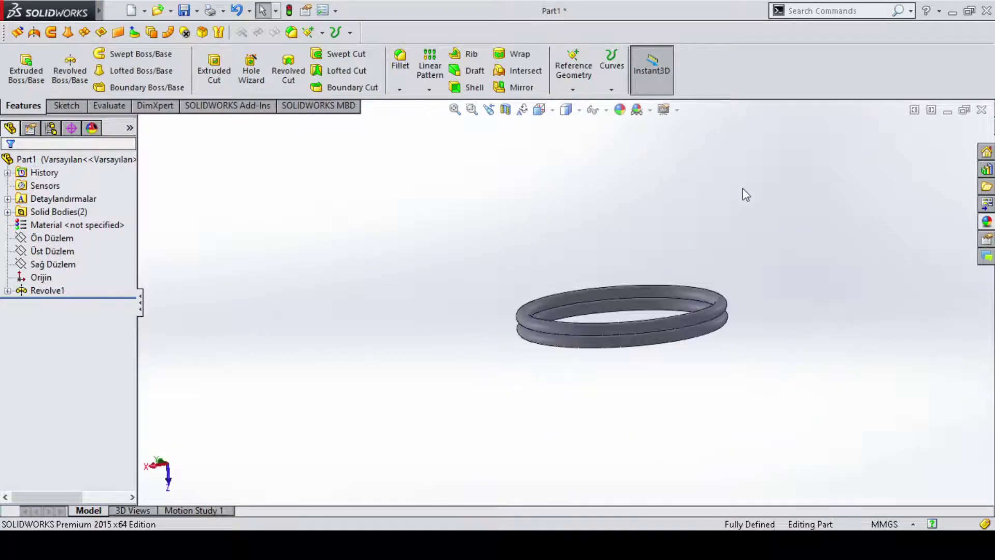
pyautogui.scroll(2, 792, 329)
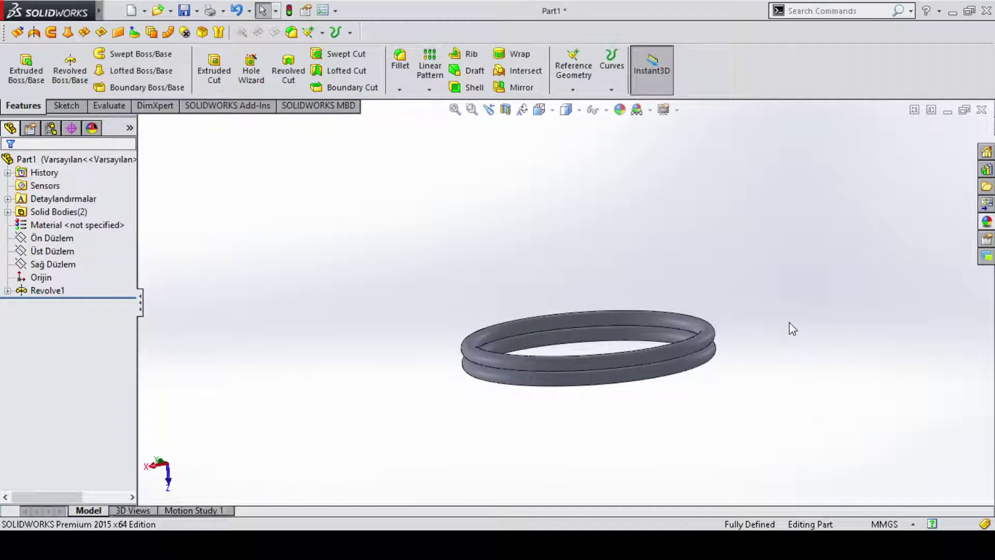
pyautogui.moveTo(751, 248); pyautogui.dragTo(740, 329, button='middle')
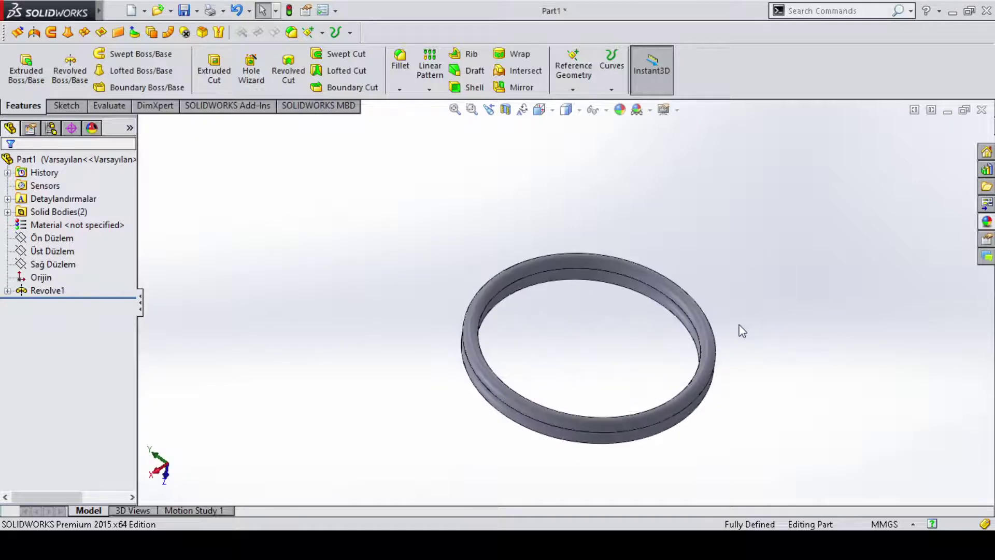
pyautogui.click(33, 238)
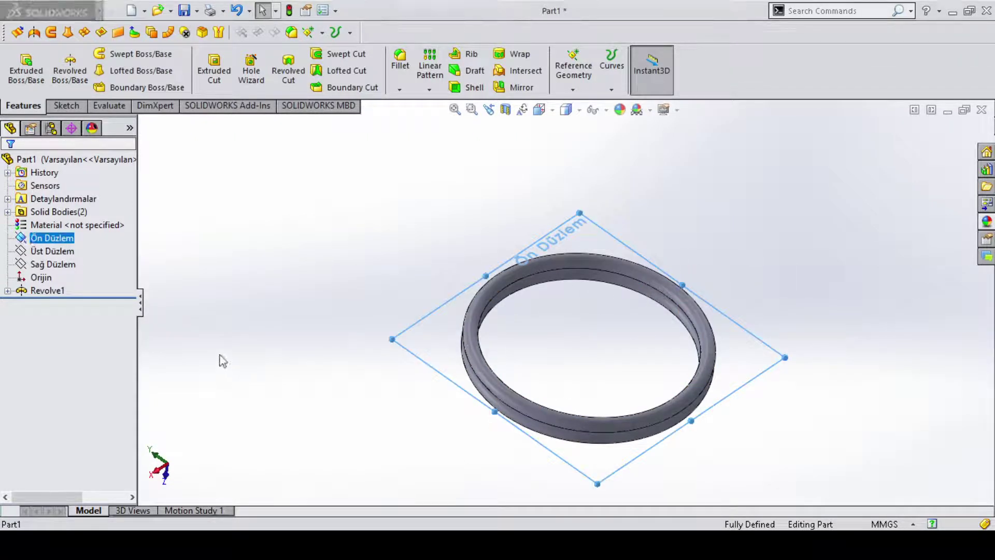
# Step: Face the front plane Ön Düzlem and start Sketch2 on it
pyautogui.hotkey('ctrl', '8')
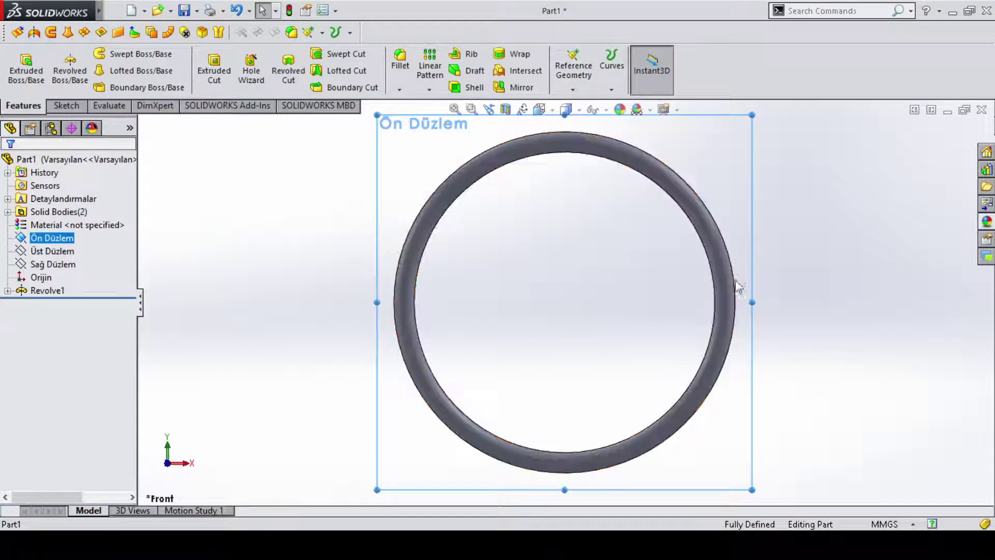
pyautogui.click(63, 106)
pyautogui.click(32, 78)
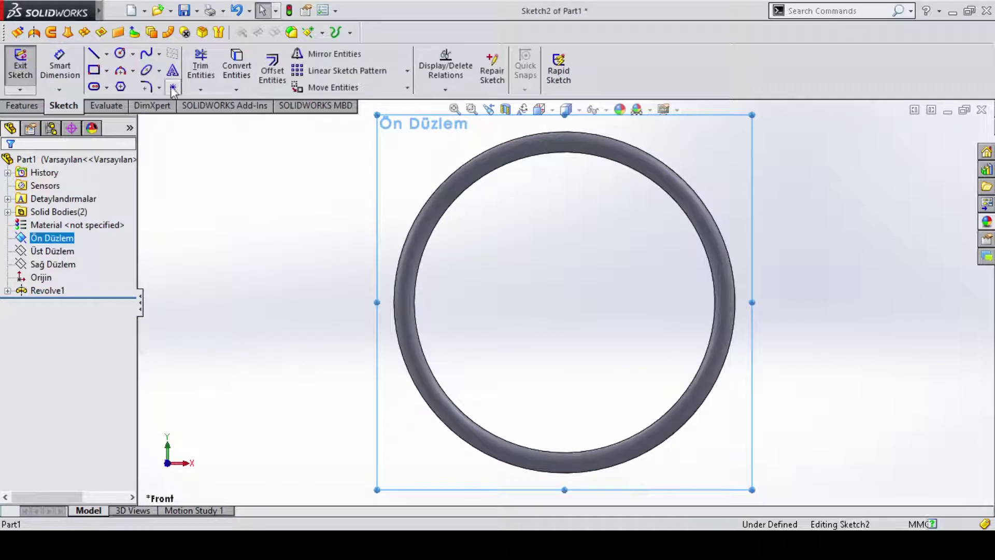
# Step: Draw a closed triangle with its apex at the origin and base below the ring
pyautogui.click(94, 53)
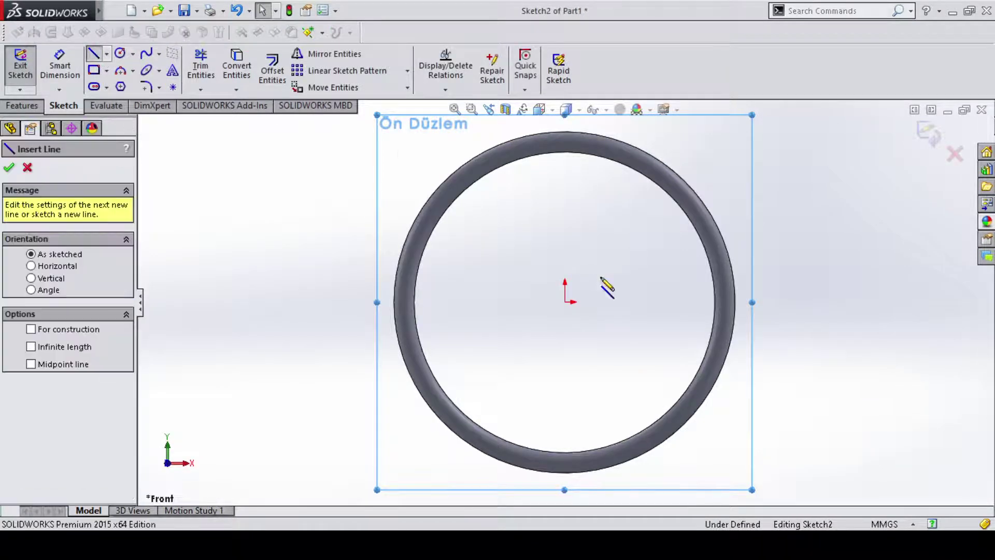
pyautogui.scroll(1, 586, 306)
pyautogui.scroll(1, 570, 316)
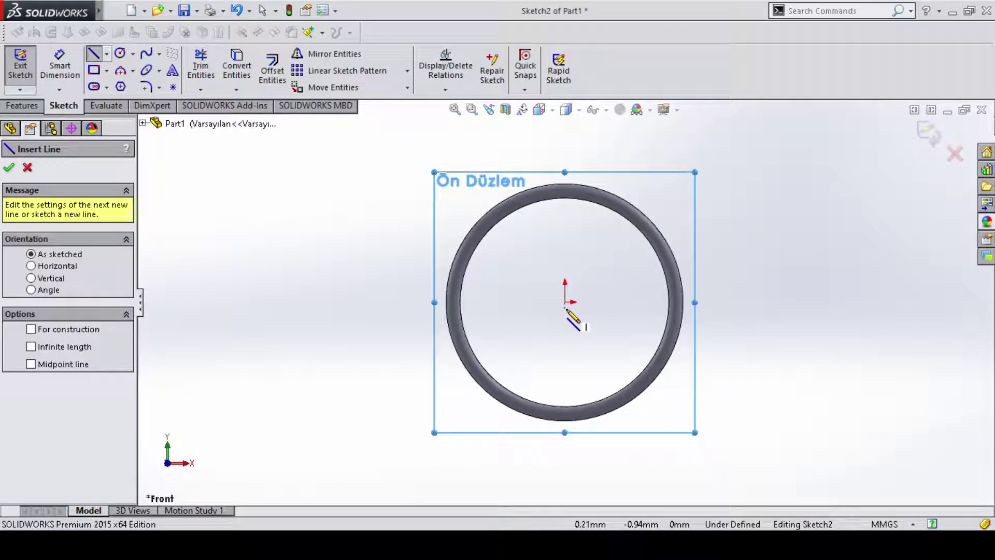
pyautogui.click(587, 322)
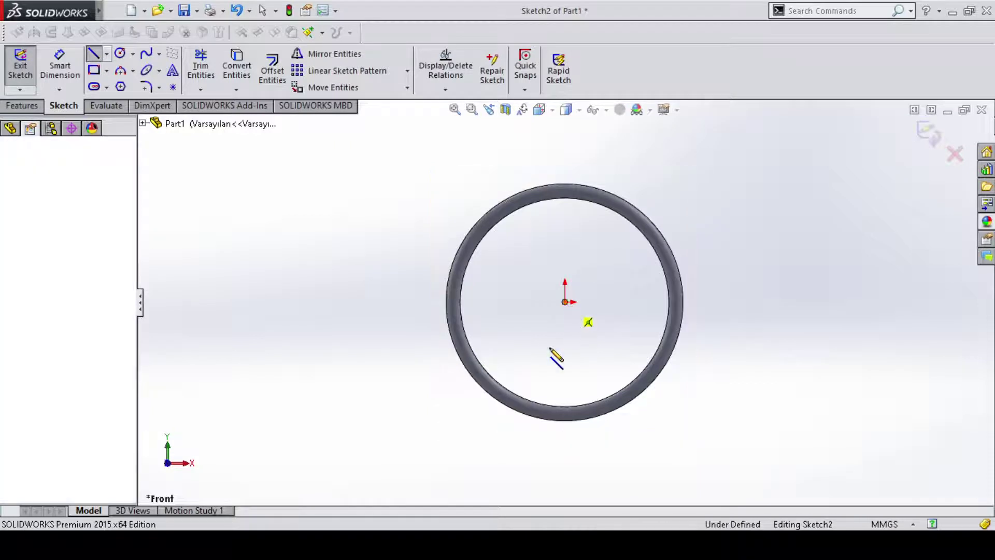
pyautogui.click(516, 459)
pyautogui.click(628, 458)
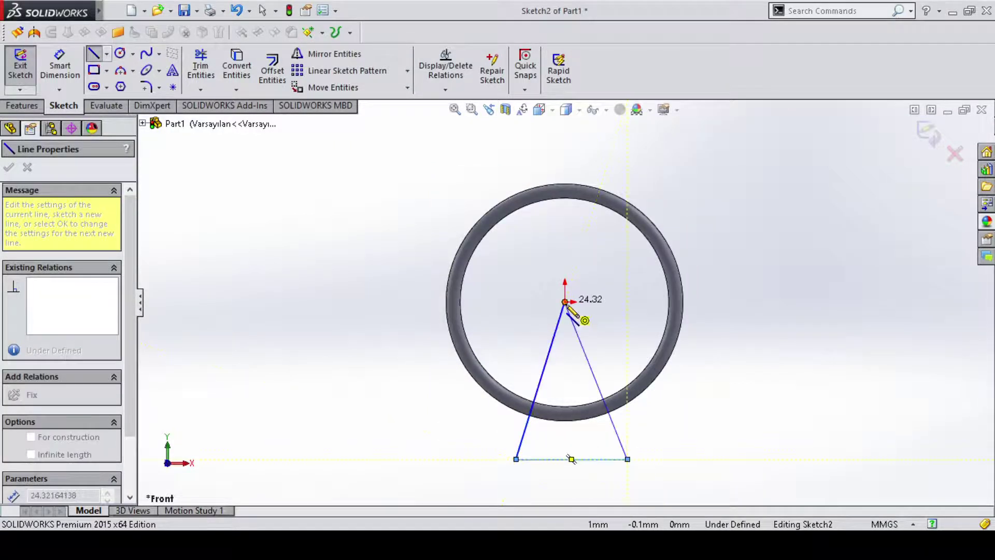
pyautogui.click(565, 302)
pyautogui.press('Escape')
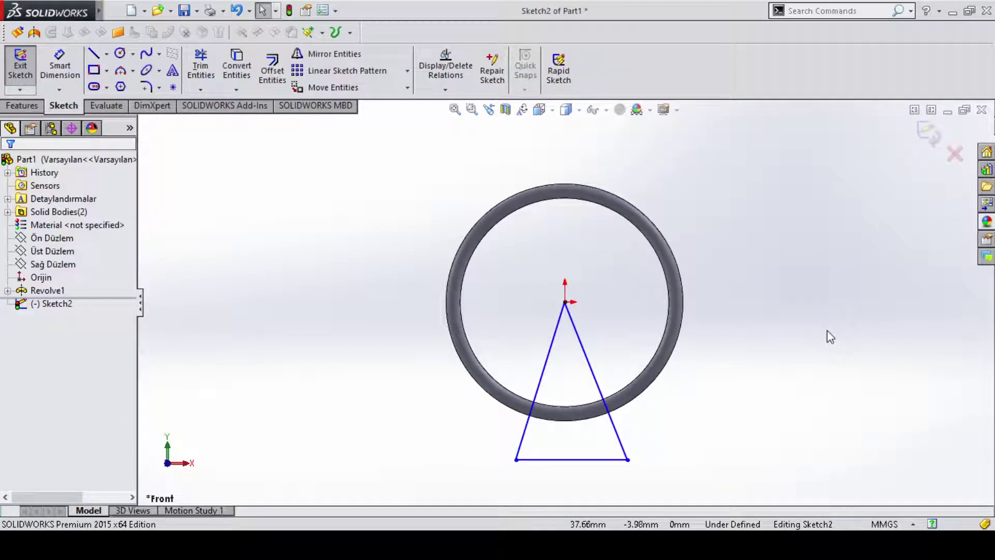
pyautogui.click(21, 105)
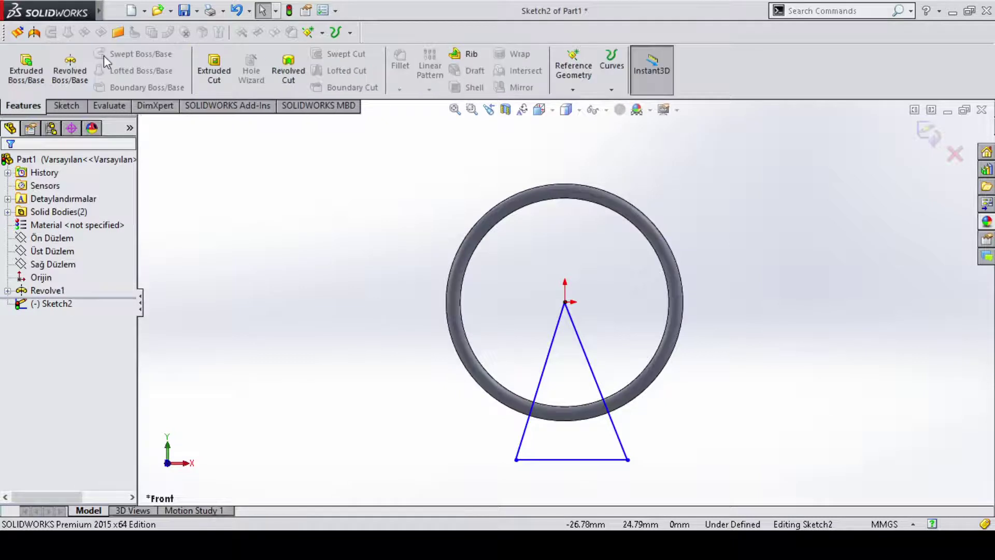
pyautogui.click(64, 105)
pyautogui.click(106, 53)
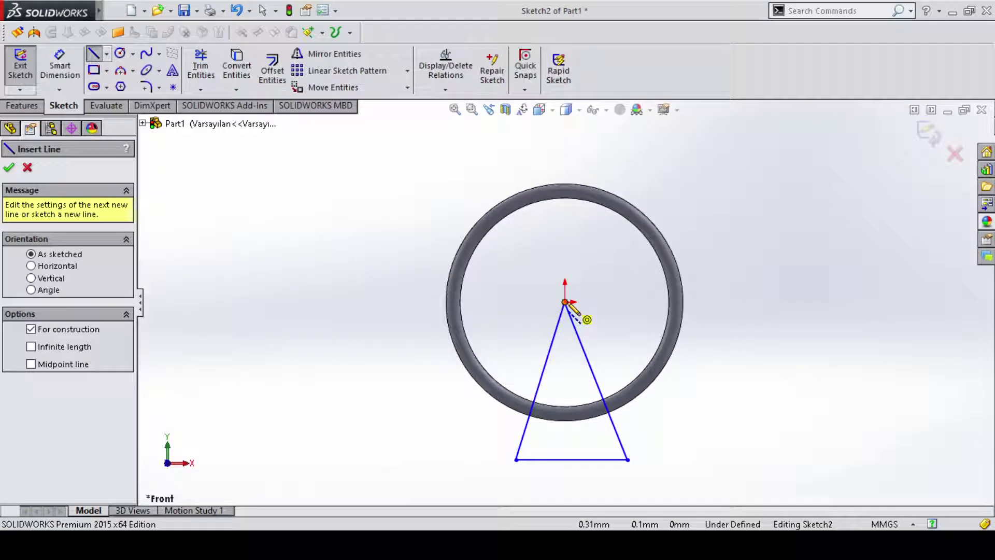
# Step: Add a vertical centreline from the origin and make the triangle's sides symmetric about it
pyautogui.click(565, 302)
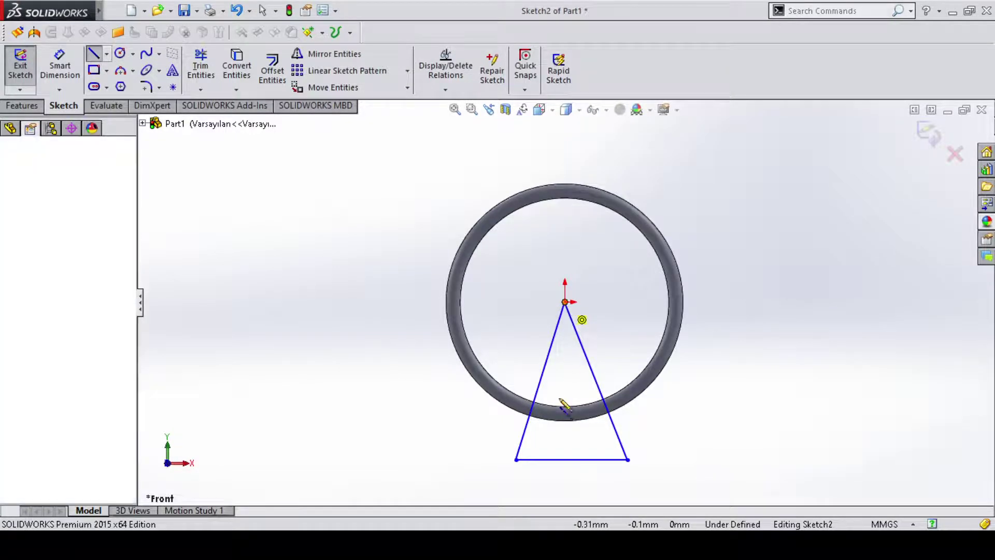
pyautogui.click(566, 492)
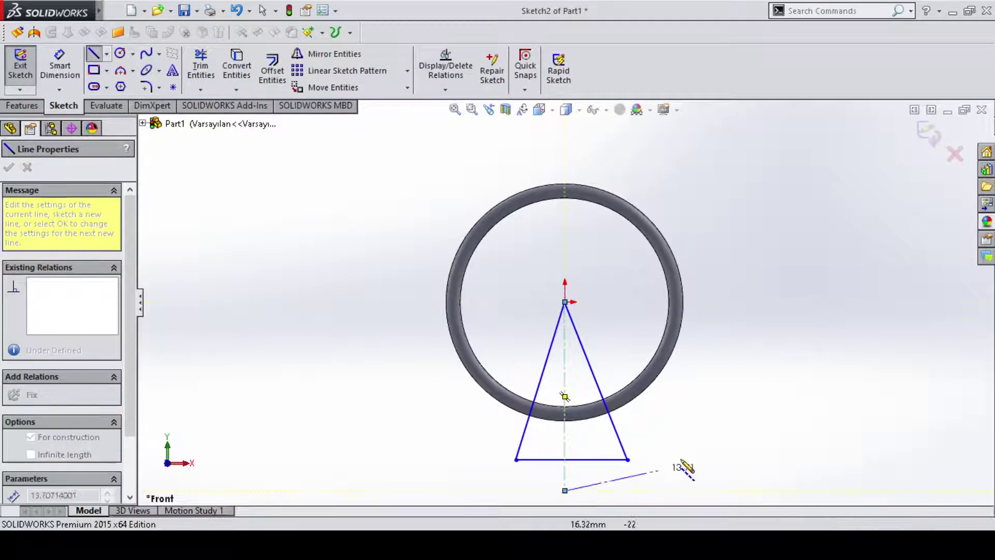
pyautogui.press('Escape')
pyautogui.press('Escape')
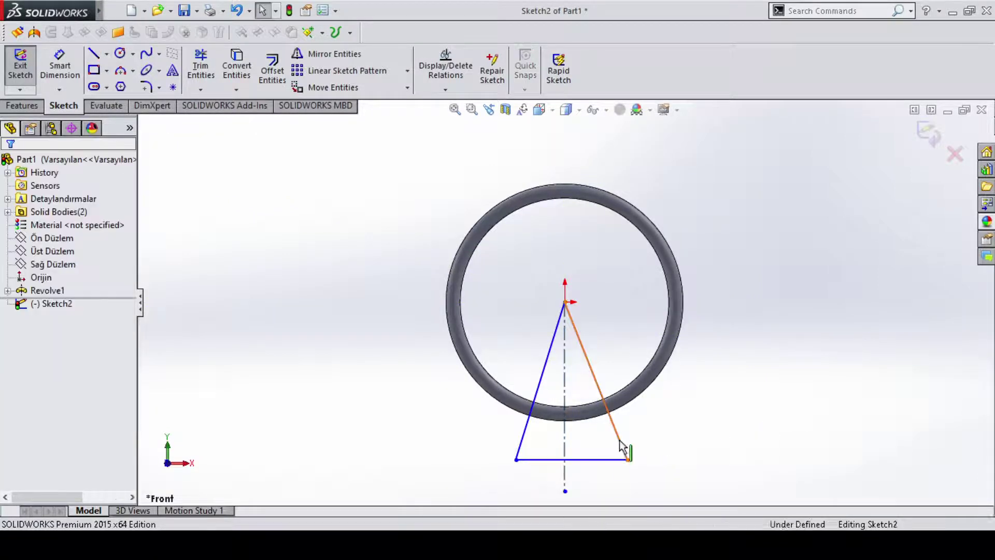
pyautogui.click(524, 441)
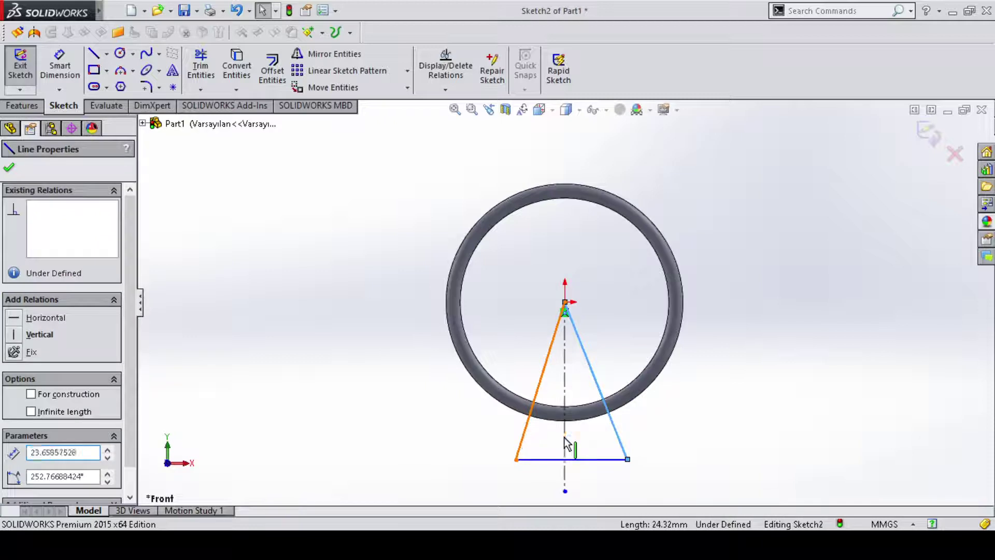
pyautogui.keyDown('ctrl'); pyautogui.click(596, 458); pyautogui.keyUp('ctrl')
pyautogui.keyDown('ctrl'); pyautogui.click(565, 451); pyautogui.keyUp('ctrl')
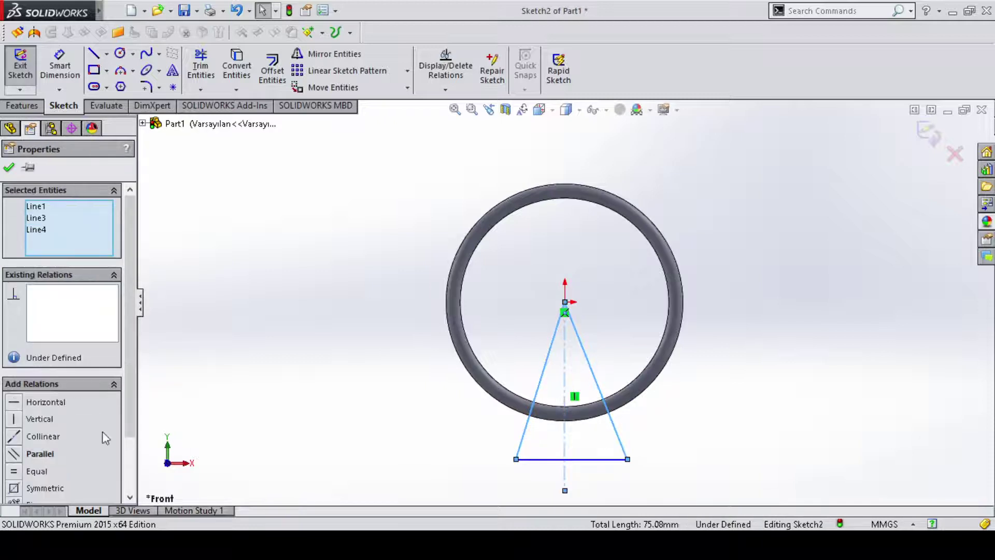
pyautogui.click(14, 489)
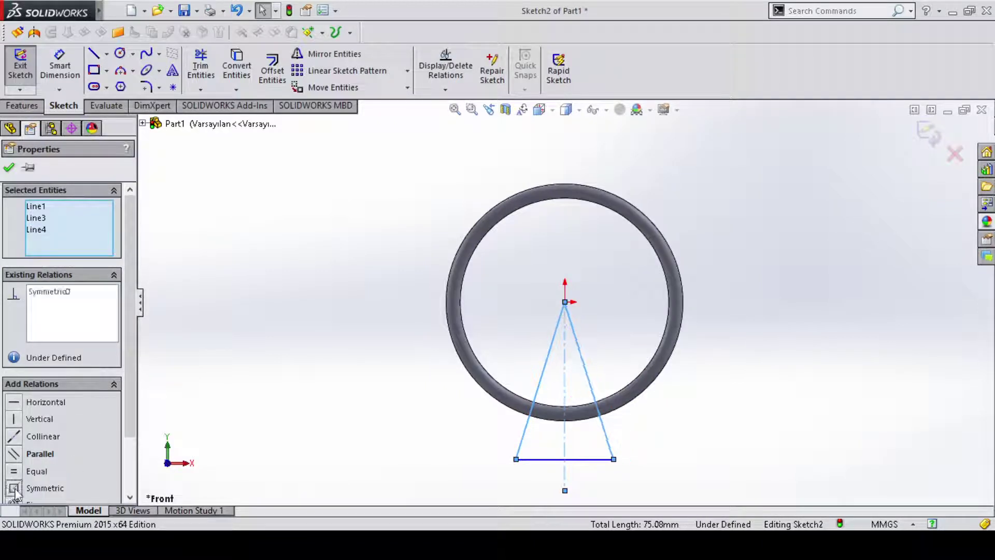
pyautogui.click(438, 290)
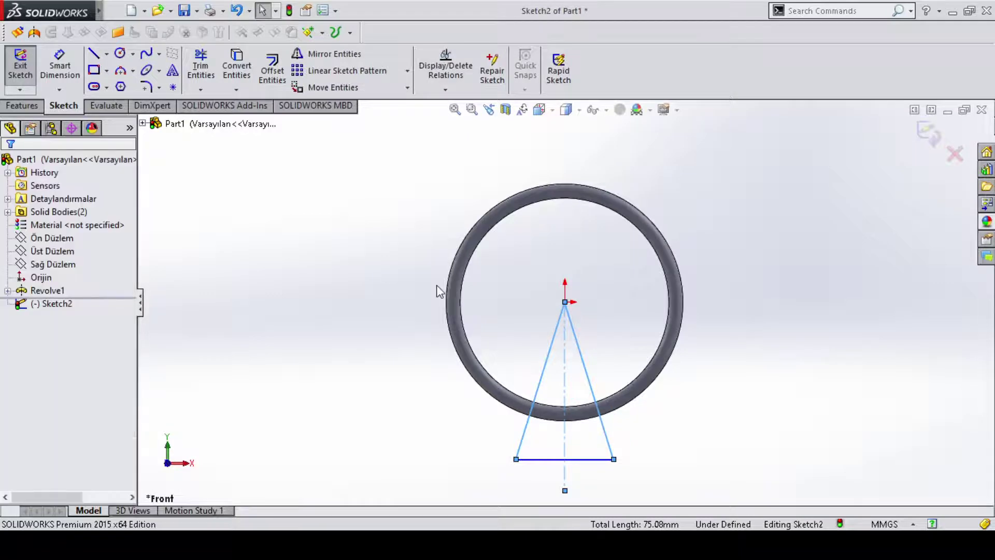
# Step: Make the triangle's base tangent to the ring's outer edge
pyautogui.click(594, 460)
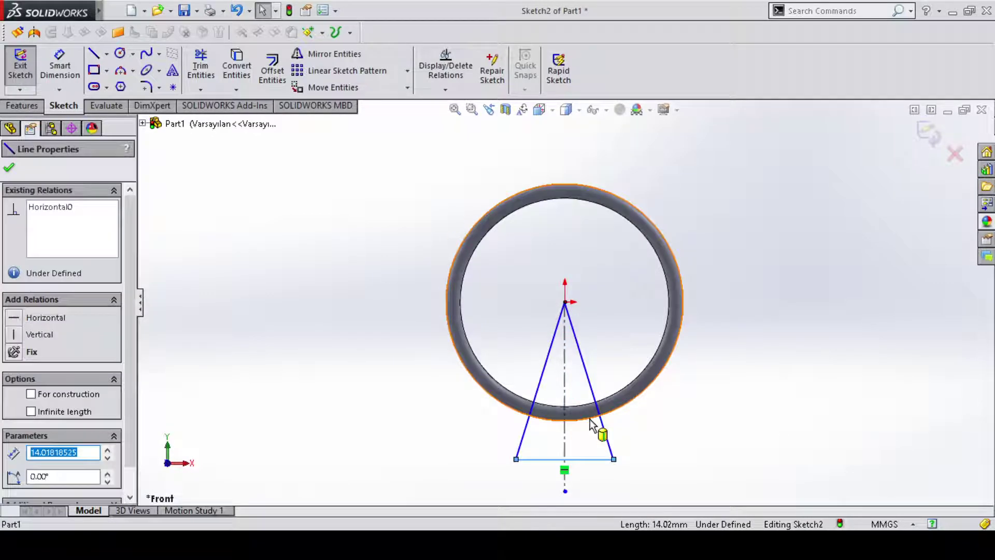
pyautogui.keyDown('ctrl'); pyautogui.click(518, 408); pyautogui.keyUp('ctrl')
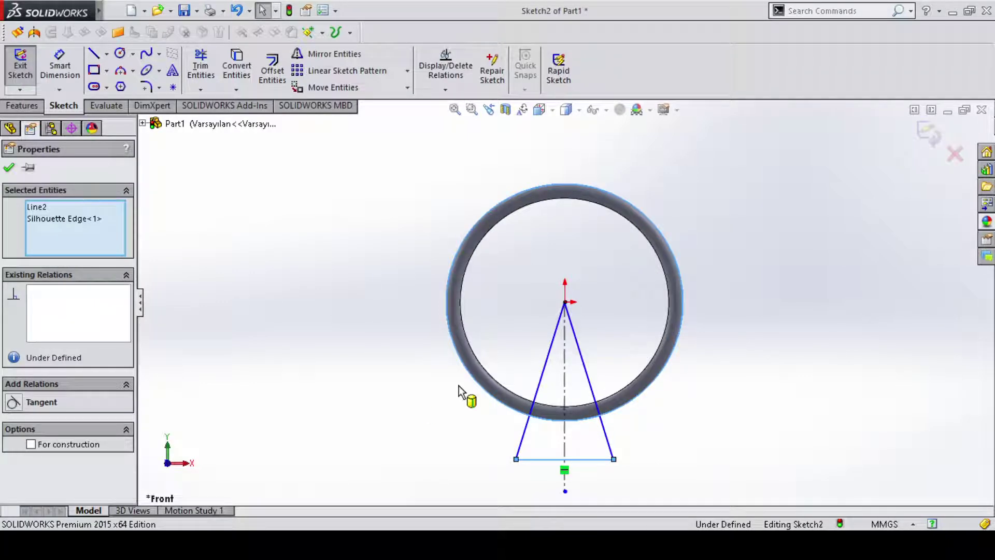
pyautogui.click(13, 402)
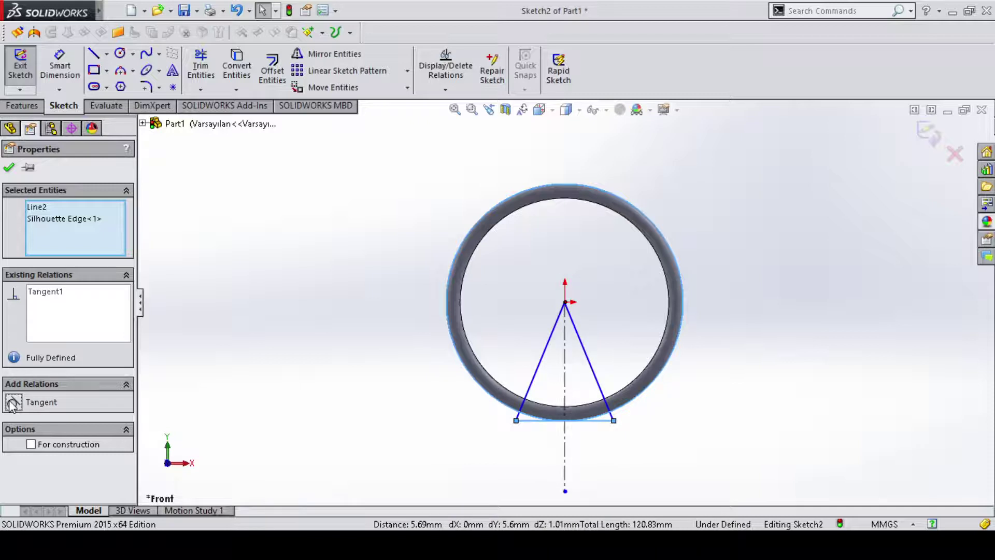
pyautogui.click(208, 263)
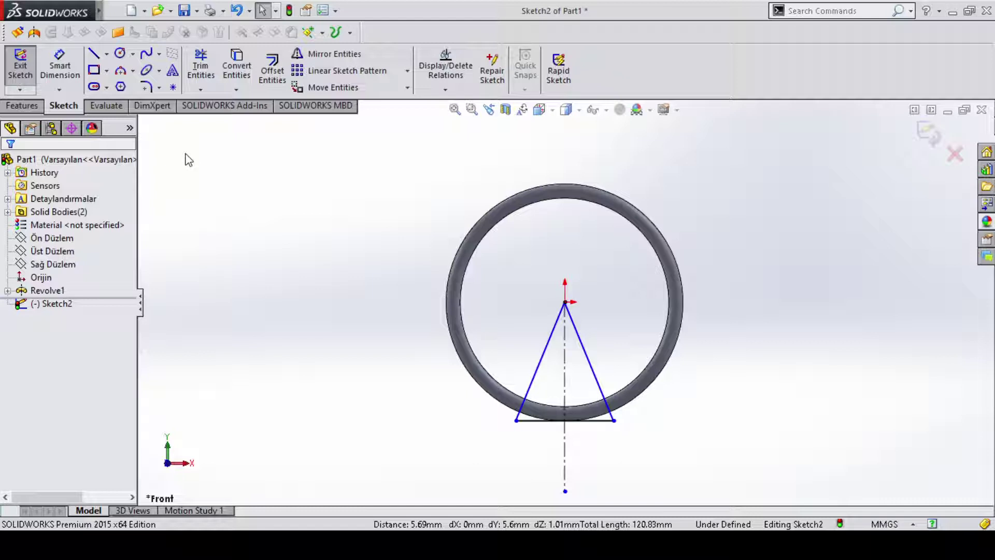
pyautogui.click(62, 76)
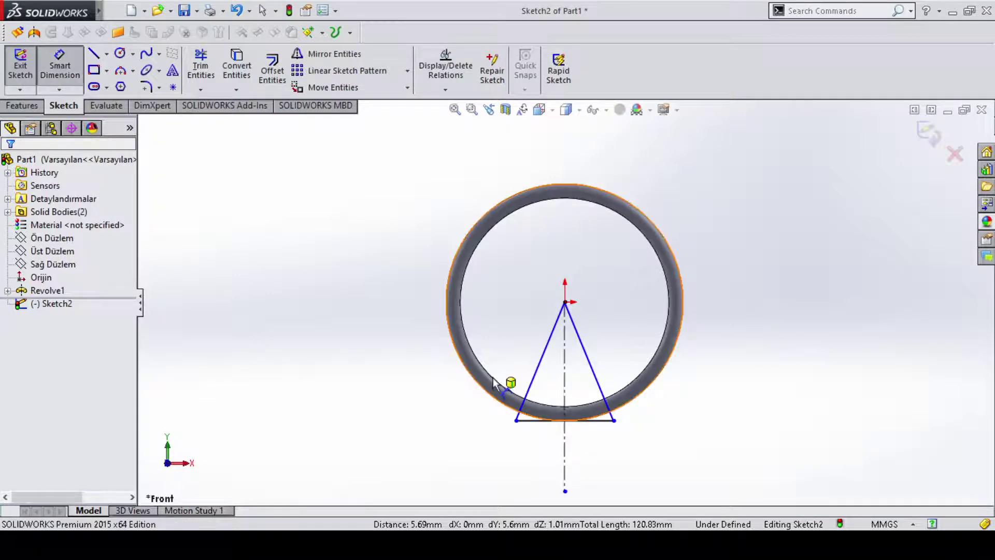
# Step: Dimension the triangle's base to 9 mm, fully defining Sketch2
pyautogui.click(596, 421)
pyautogui.click(602, 465)
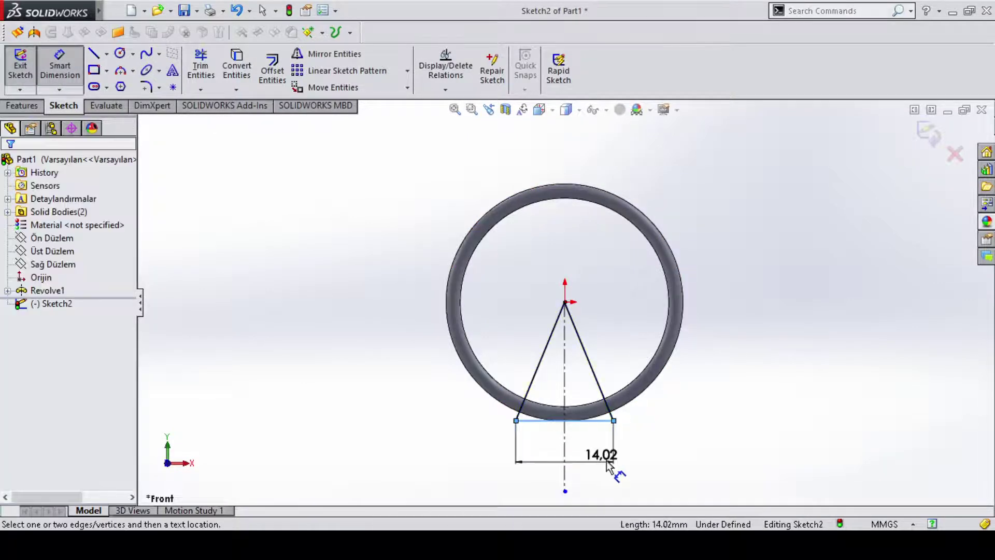
pyautogui.press('Escape')
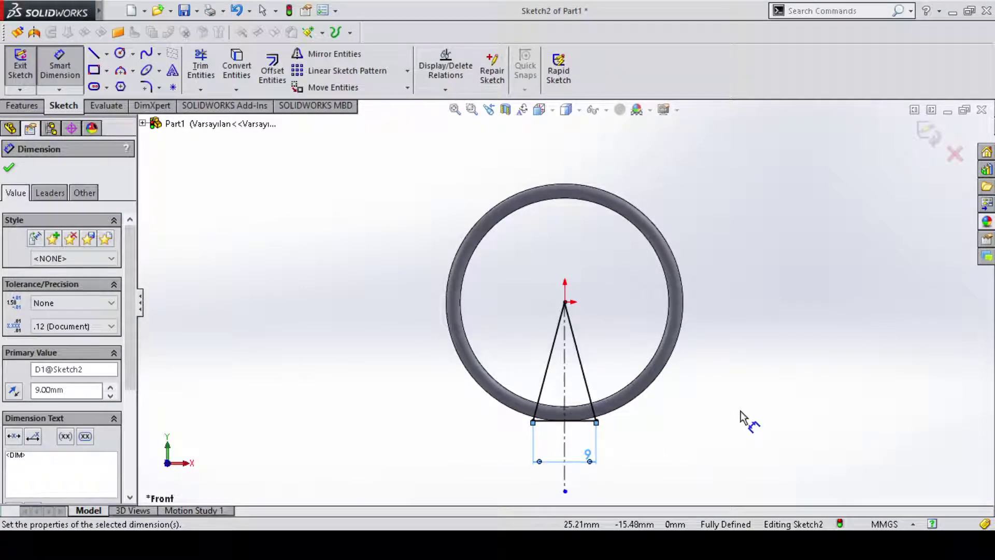
pyautogui.click(9, 167)
pyautogui.click(30, 109)
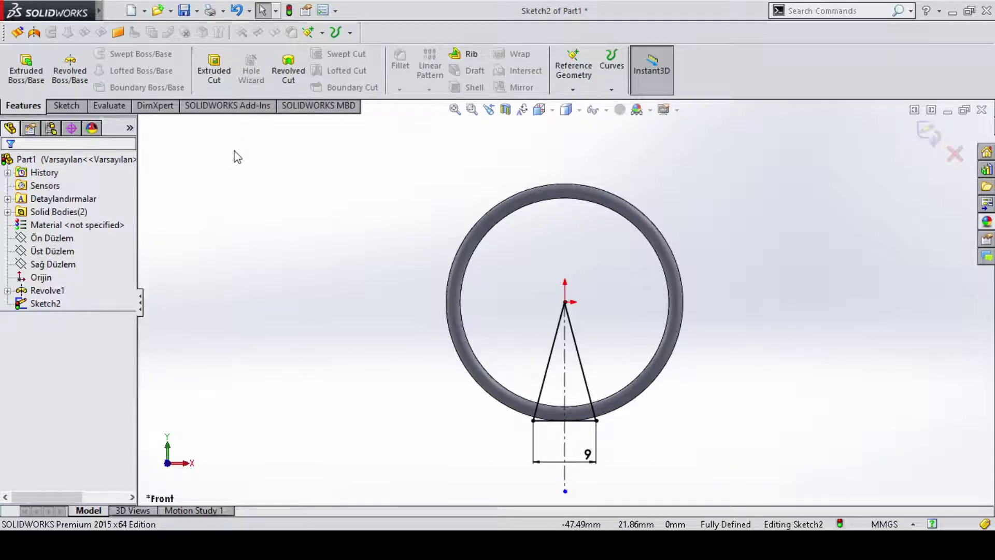
# Step: Cut the triangle sketch mid-plane, 10 mm, through the ring bottom to split it
pyautogui.click(205, 80)
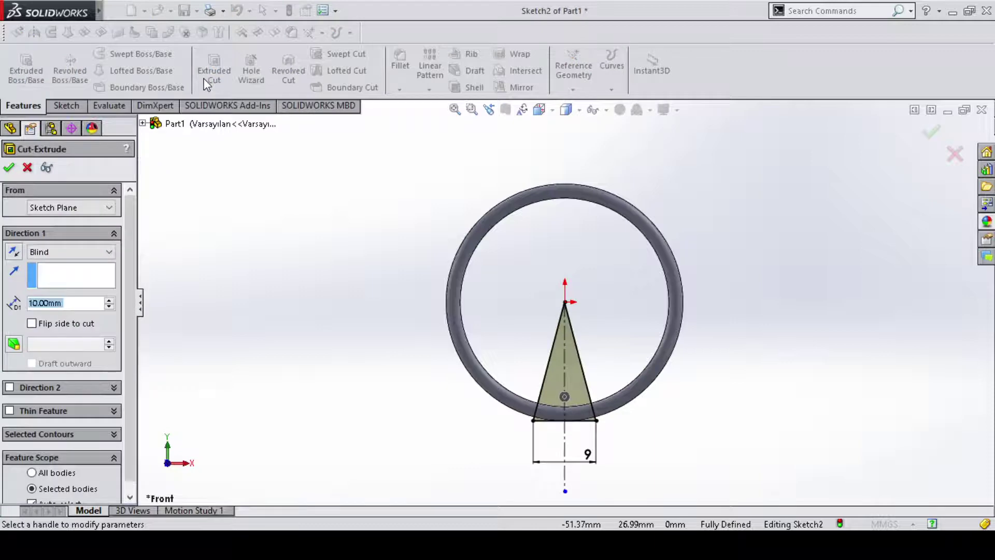
pyautogui.click(75, 251)
pyautogui.press('m')
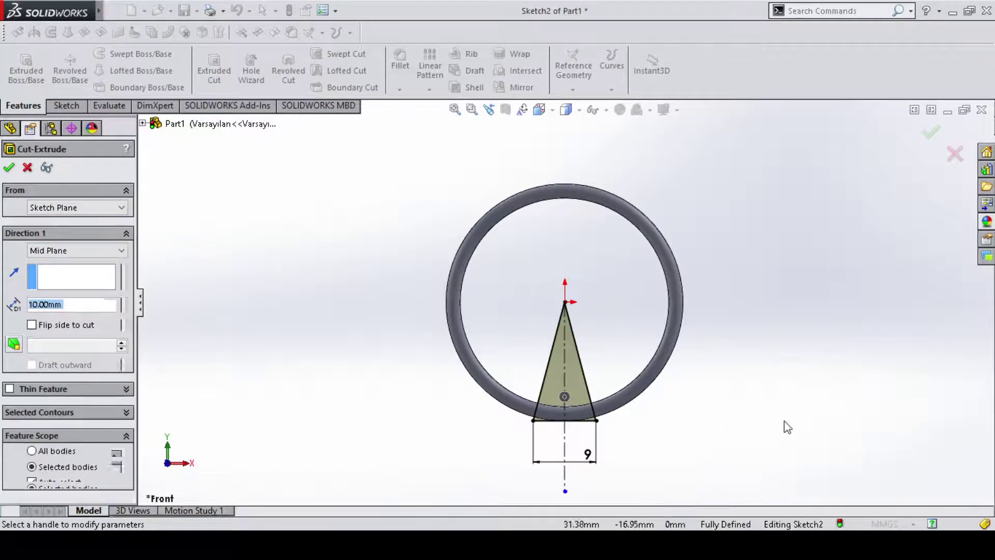
pyautogui.moveTo(782, 422)
pyautogui.mouseDown(button='middle')
pyautogui.moveTo(677, 391)
pyautogui.moveTo(695, 406)
pyautogui.mouseUp(button='middle')
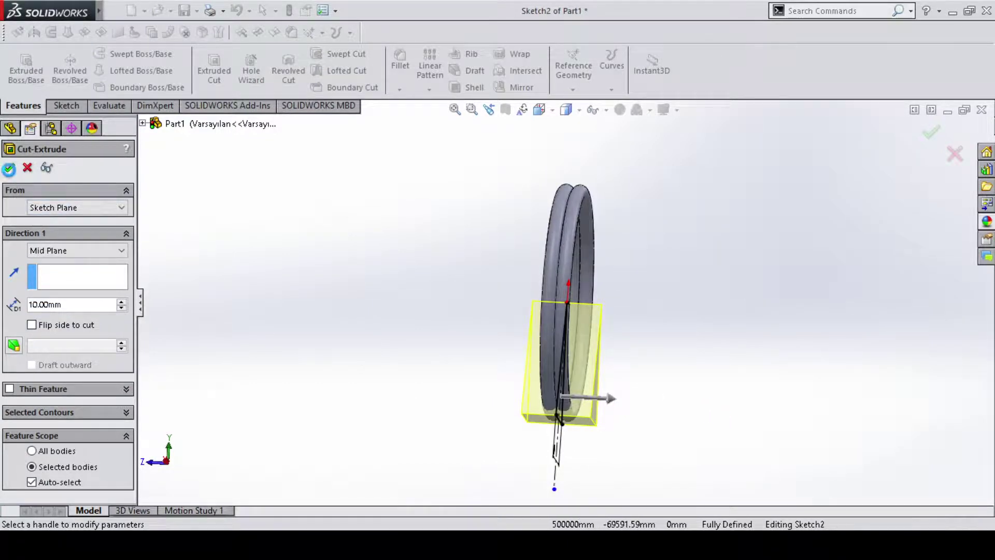
pyautogui.click(9, 167)
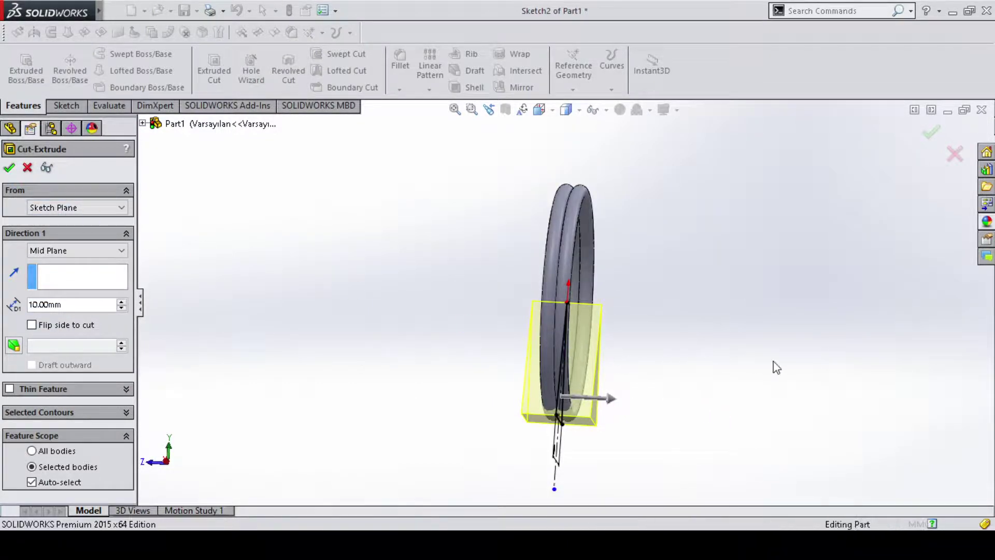
pyautogui.moveTo(798, 364)
pyautogui.mouseDown(button='middle')
pyautogui.moveTo(836, 338)
pyautogui.moveTo(885, 363)
pyautogui.moveTo(900, 284)
pyautogui.moveTo(853, 336)
pyautogui.moveTo(695, 351)
pyautogui.mouseUp(button='middle')
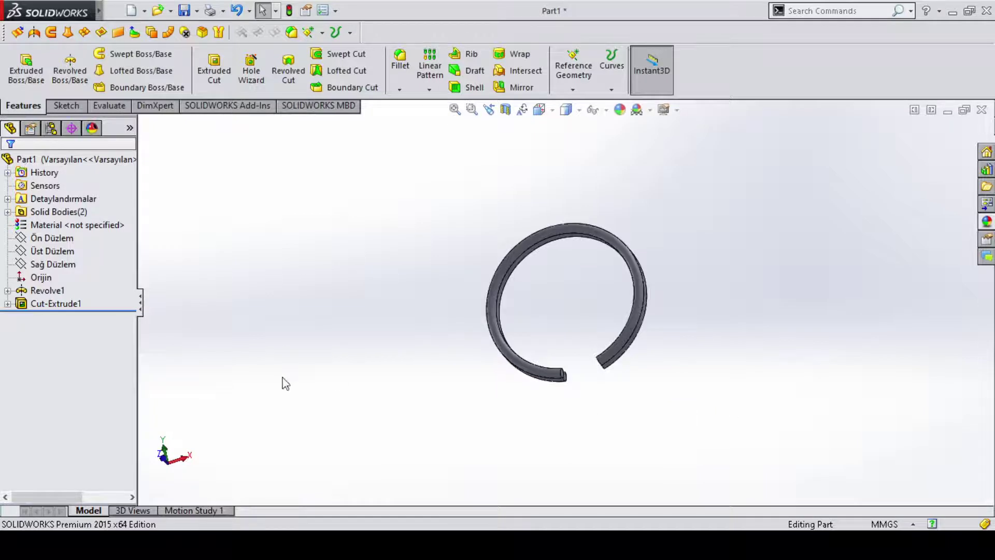
# Step: Start a new sketch on the front plane (Ön Düzlem), viewed straight on
pyautogui.click(51, 237)
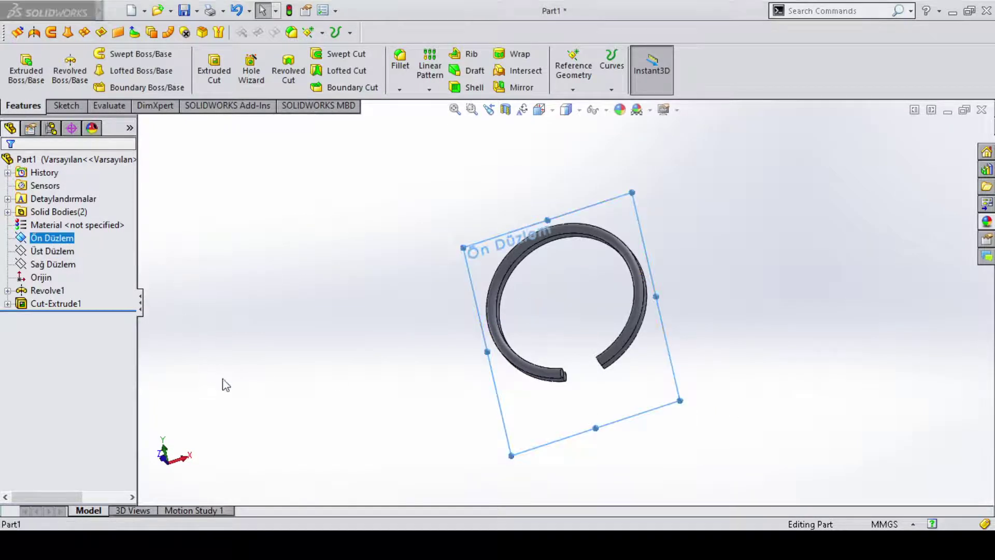
pyautogui.hotkey('ctrl', '8')
pyautogui.scroll(-2, 518, 348)
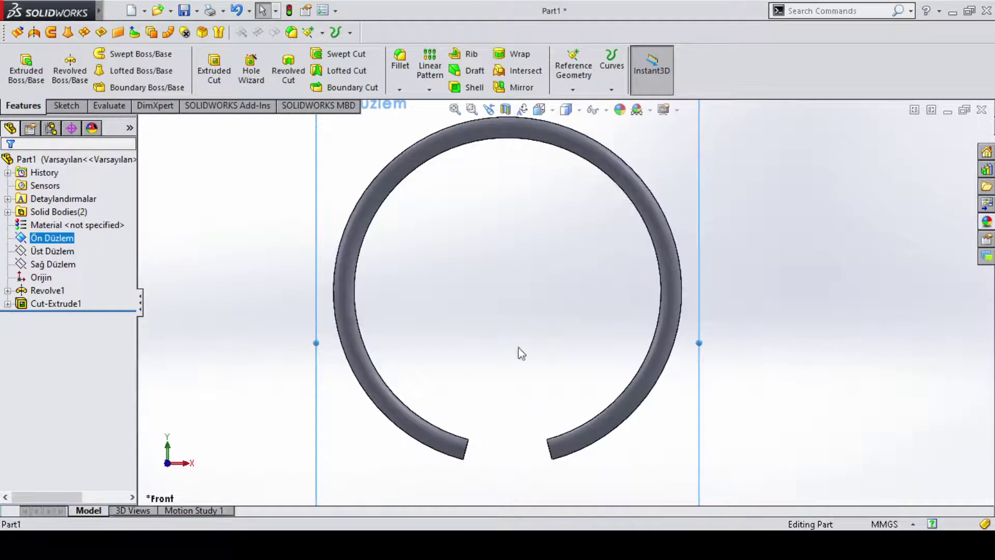
pyautogui.scroll(-1, 500, 304)
pyautogui.scroll(4, 540, 307)
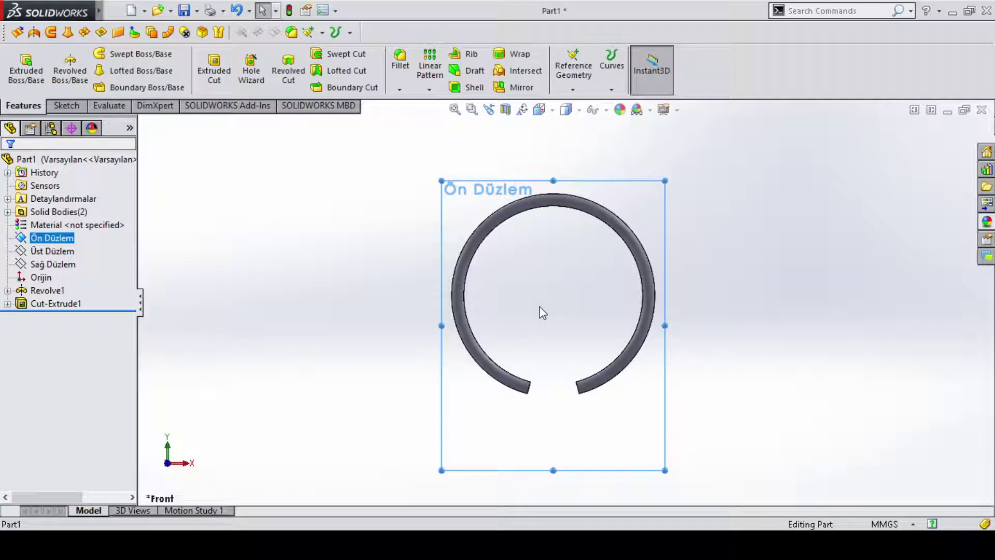
pyautogui.click(67, 105)
pyautogui.click(26, 83)
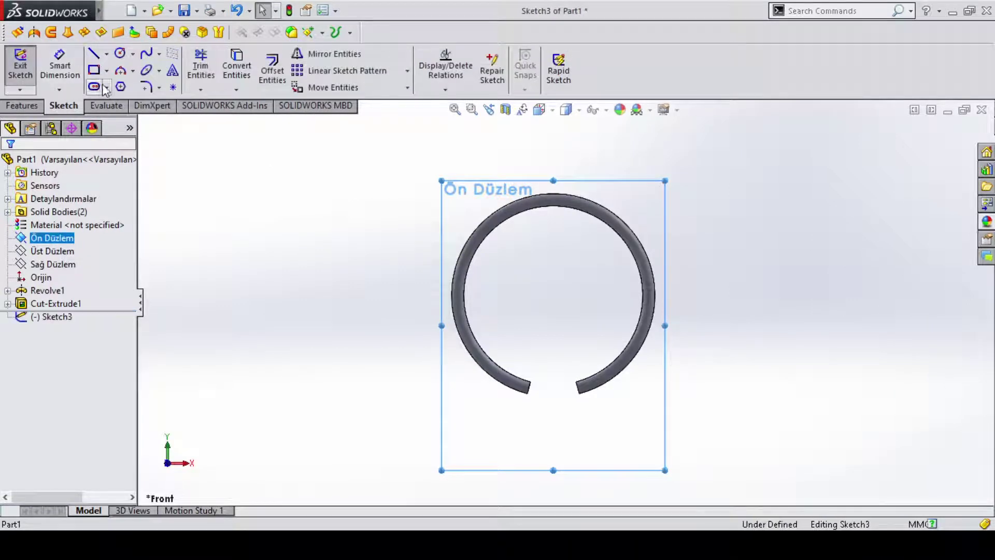
# Step: Draw a centre-point arc from the origin between the two ends of the gap
pyautogui.click(134, 73)
pyautogui.click(148, 89)
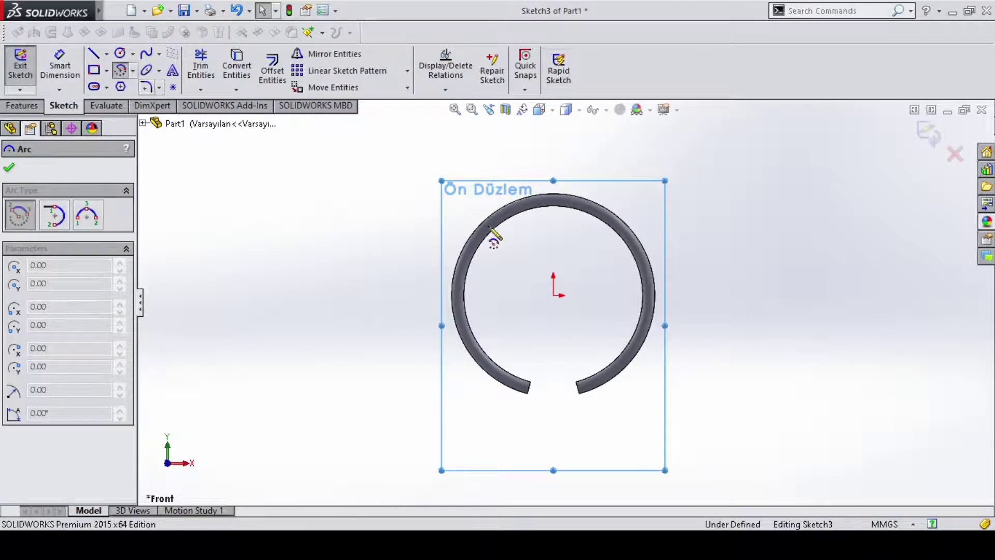
pyautogui.click(553, 295)
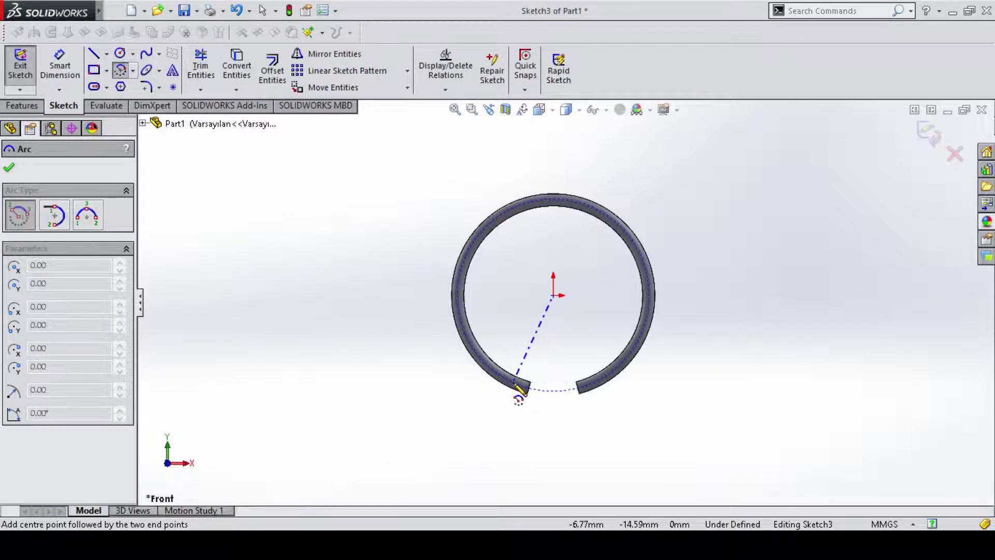
pyautogui.click(518, 386)
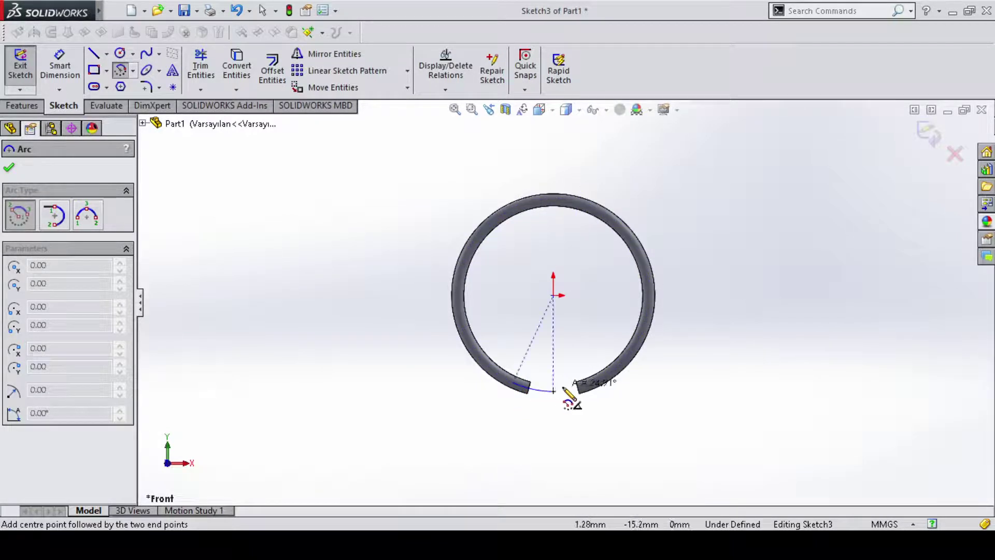
pyautogui.click(589, 387)
pyautogui.press('Escape')
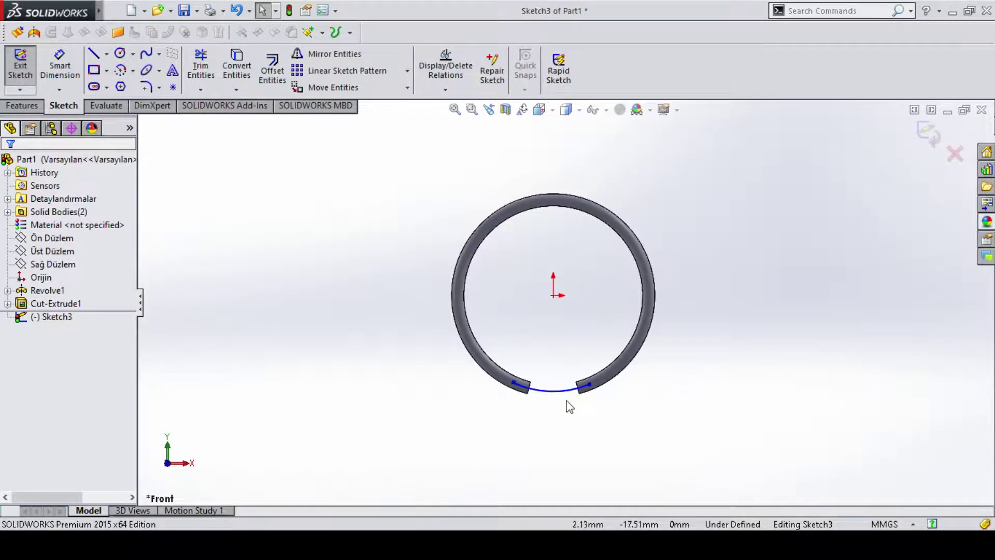
pyautogui.scroll(-2, 568, 405)
pyautogui.scroll(-3, 562, 399)
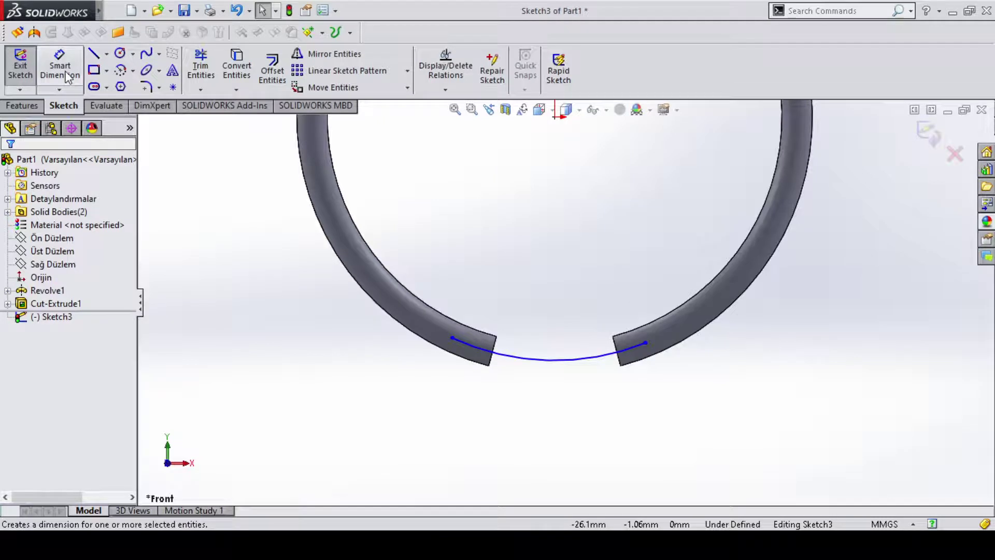
# Step: Dimension the bridging arc with a 16 mm radius
pyautogui.click(554, 363)
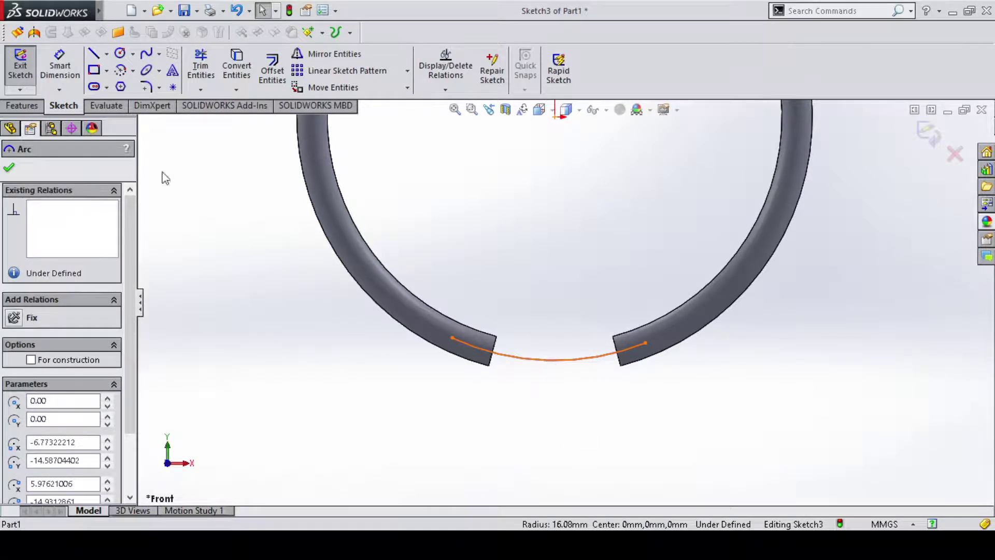
pyautogui.click(60, 65)
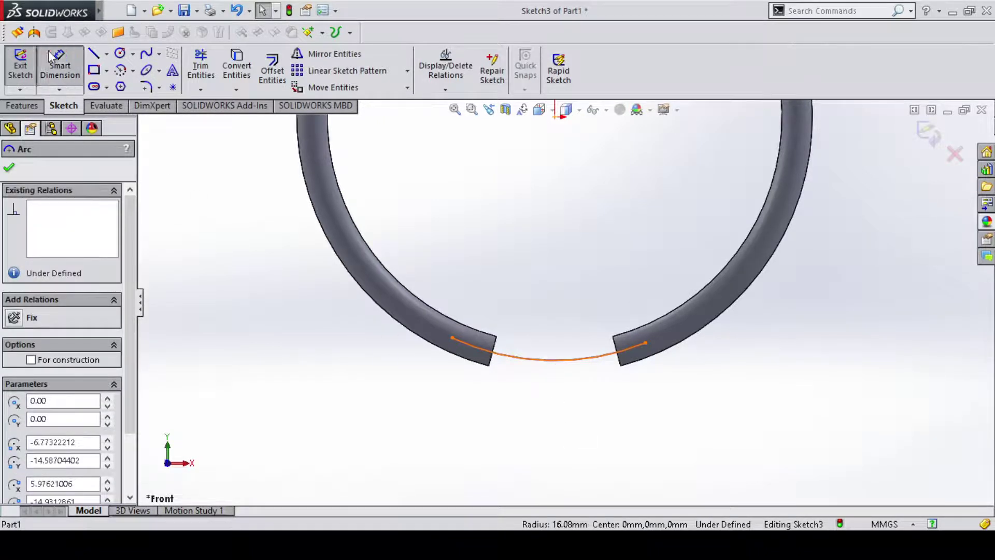
pyautogui.click(555, 425)
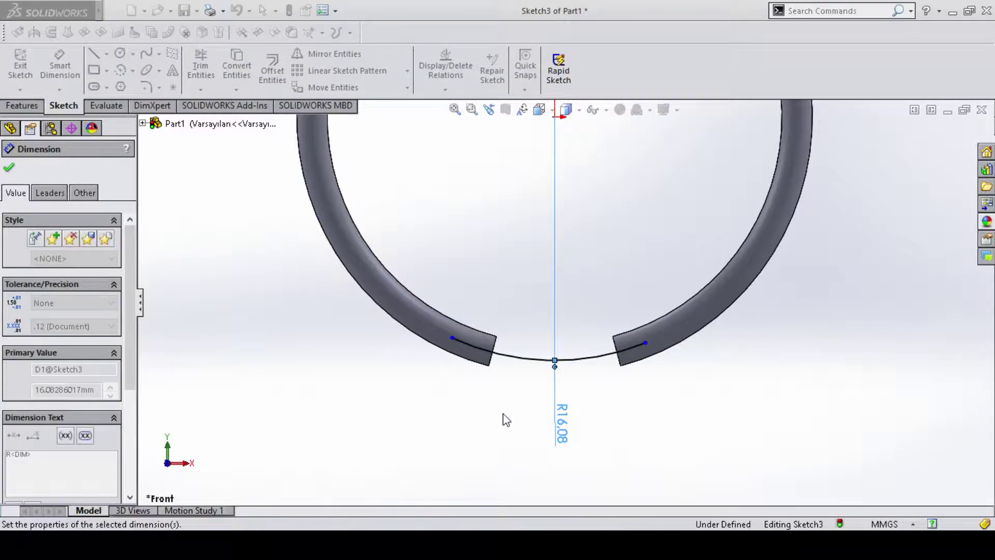
pyautogui.write('16')
pyautogui.press('Return')
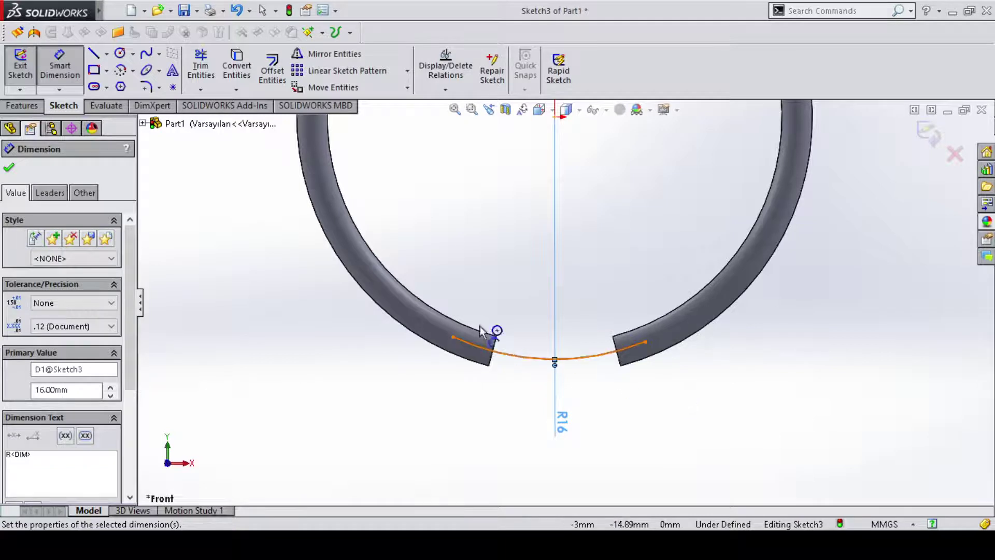
pyautogui.press('Escape')
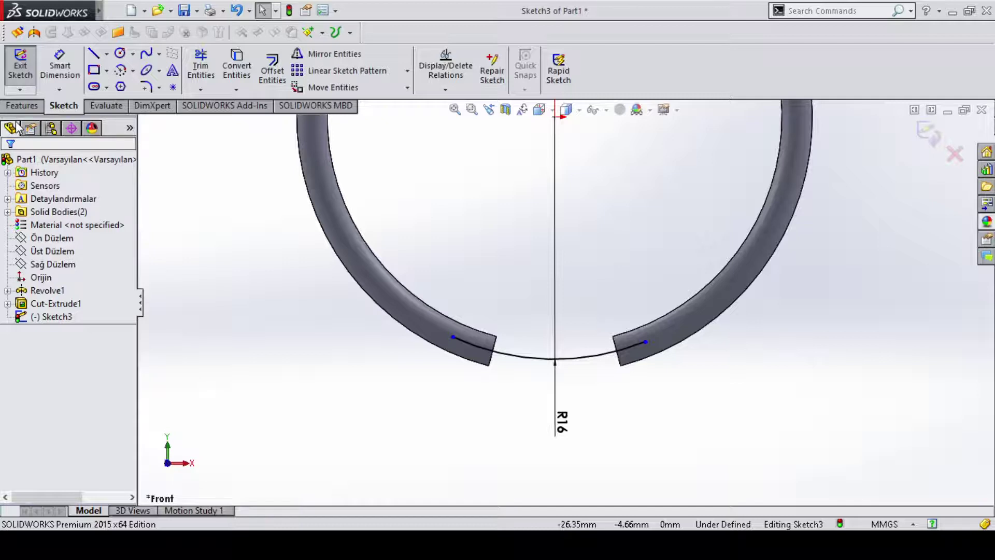
pyautogui.click(20, 105)
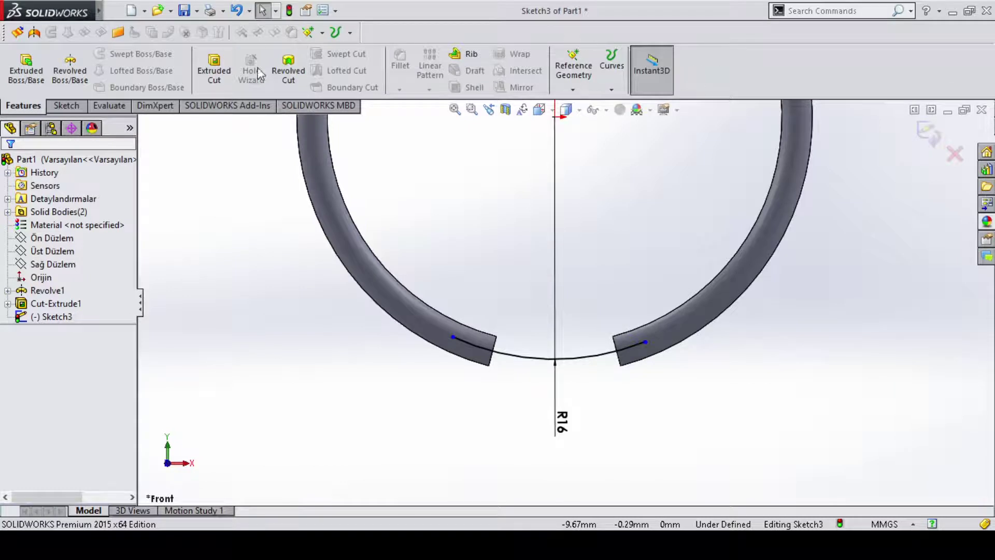
# Step: Extrude the arc into a 27 mm mid-plane surface
pyautogui.click(19, 36)
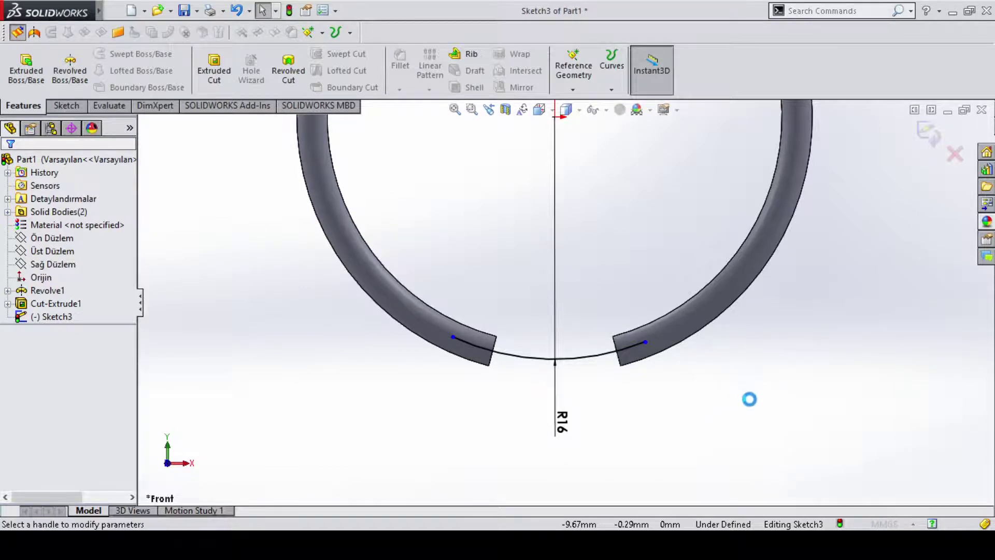
pyautogui.moveTo(757, 415); pyautogui.dragTo(606, 331, button='middle')
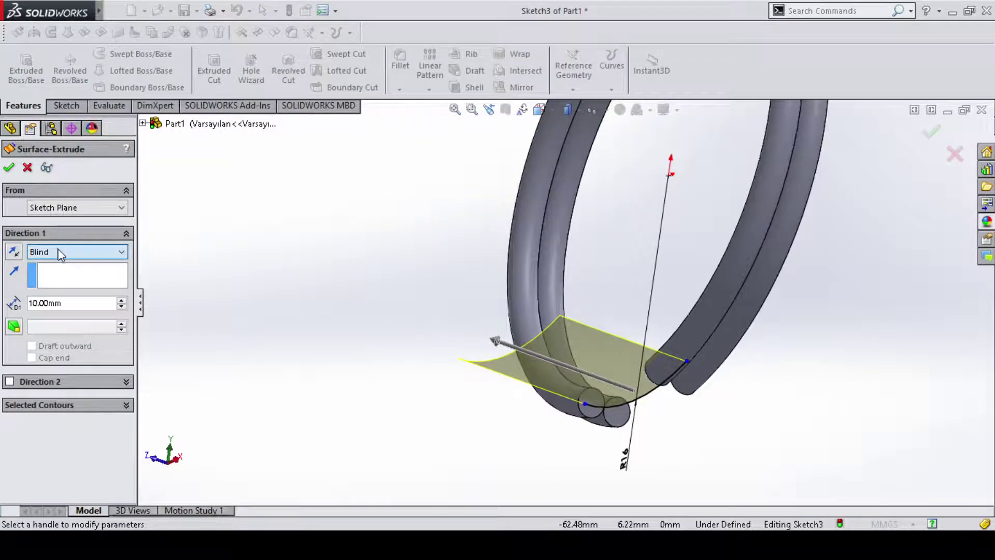
pyautogui.press('m')
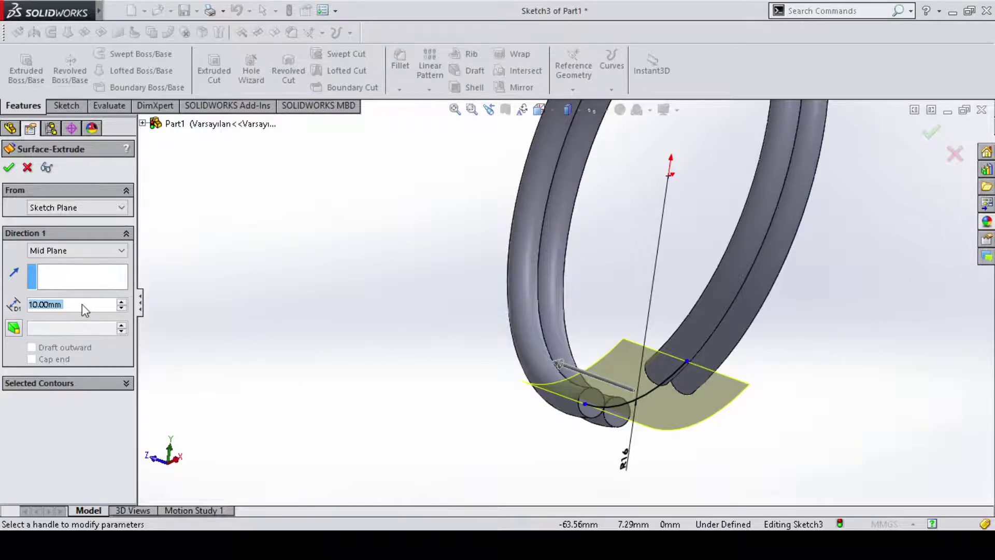
pyautogui.write('0')
pyautogui.write('2')
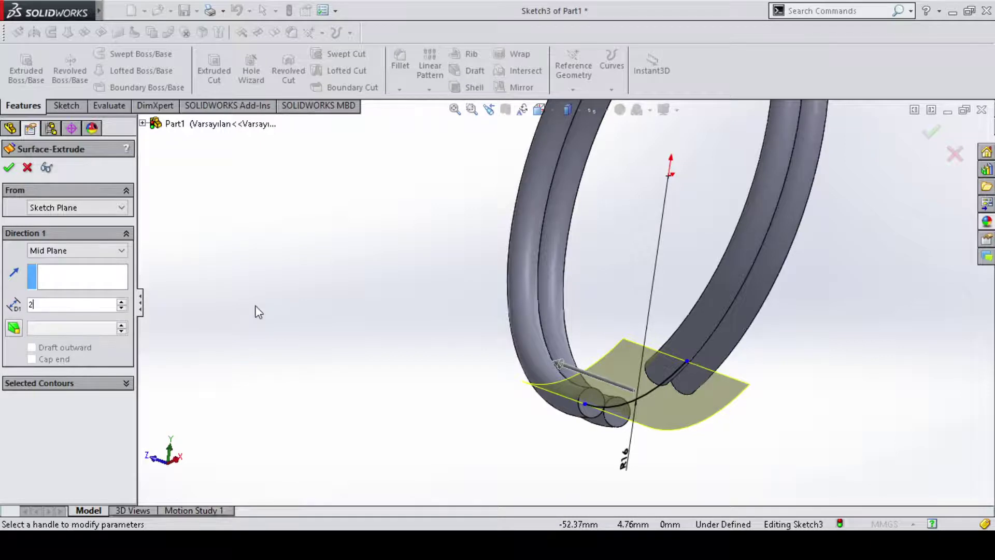
pyautogui.write('57')
pyautogui.press('Return')
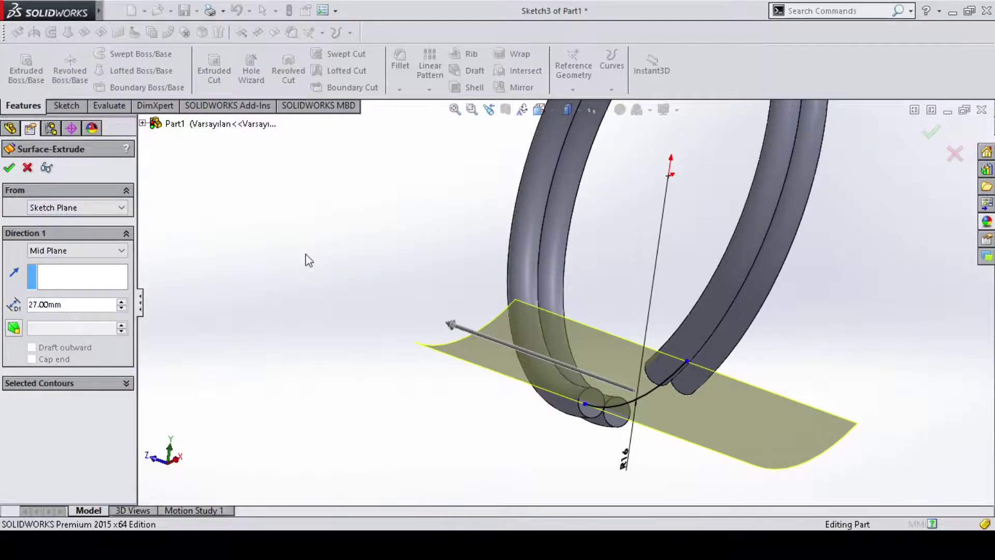
pyautogui.press('Return')
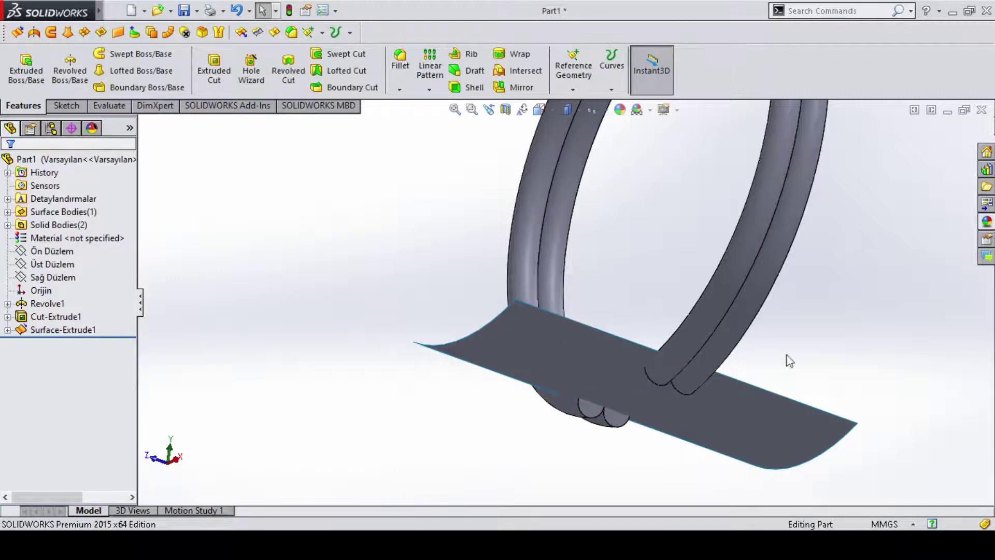
# Step: Select the top plane (Üst Düzlem) as the reference for a new plane
pyautogui.moveTo(789, 361)
pyautogui.mouseDown(button='middle')
pyautogui.moveTo(869, 340)
pyautogui.moveTo(922, 403)
pyautogui.moveTo(922, 431)
pyautogui.moveTo(889, 436)
pyautogui.mouseUp(button='middle')
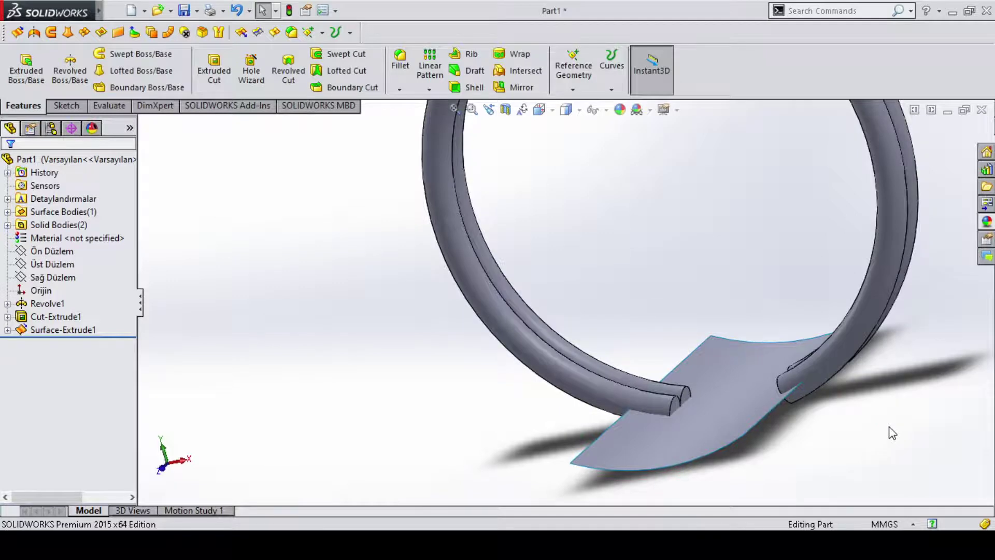
pyautogui.scroll(1, 534, 378)
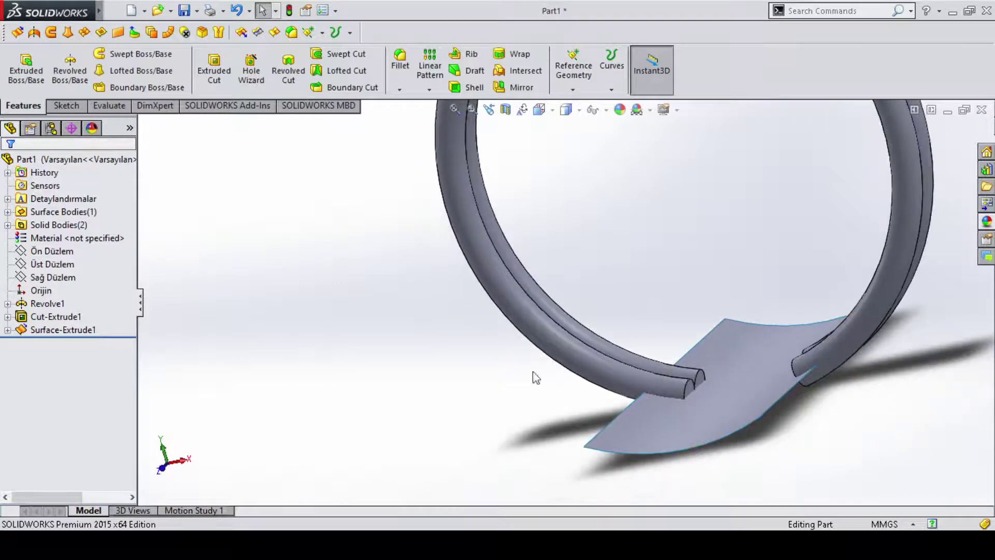
pyautogui.scroll(2, 904, 344)
pyautogui.scroll(1, 904, 344)
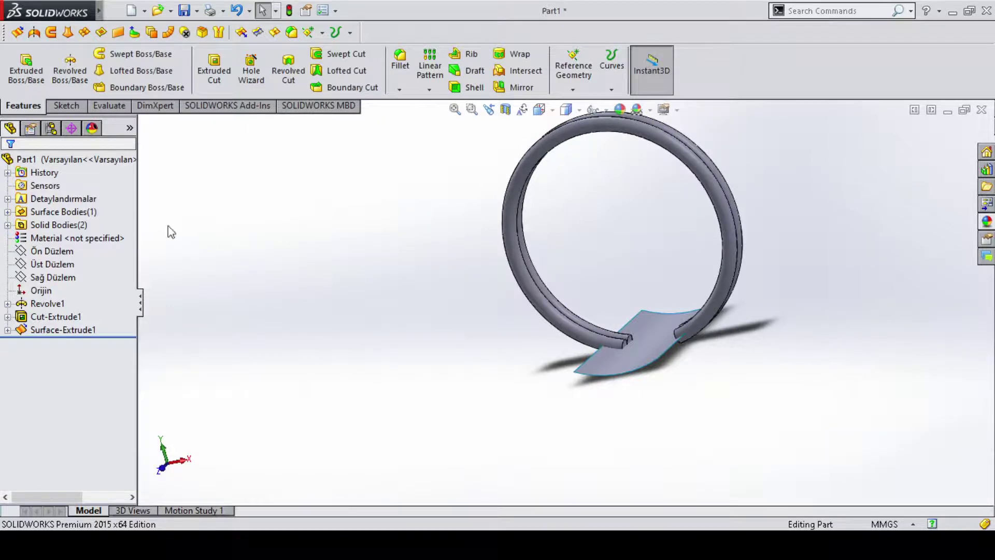
pyautogui.click(52, 251)
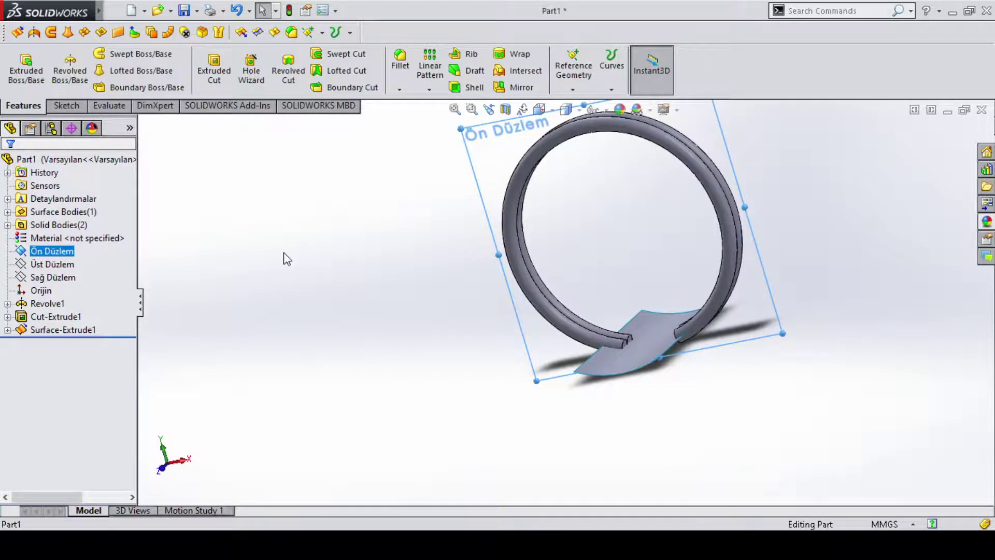
pyautogui.click(68, 265)
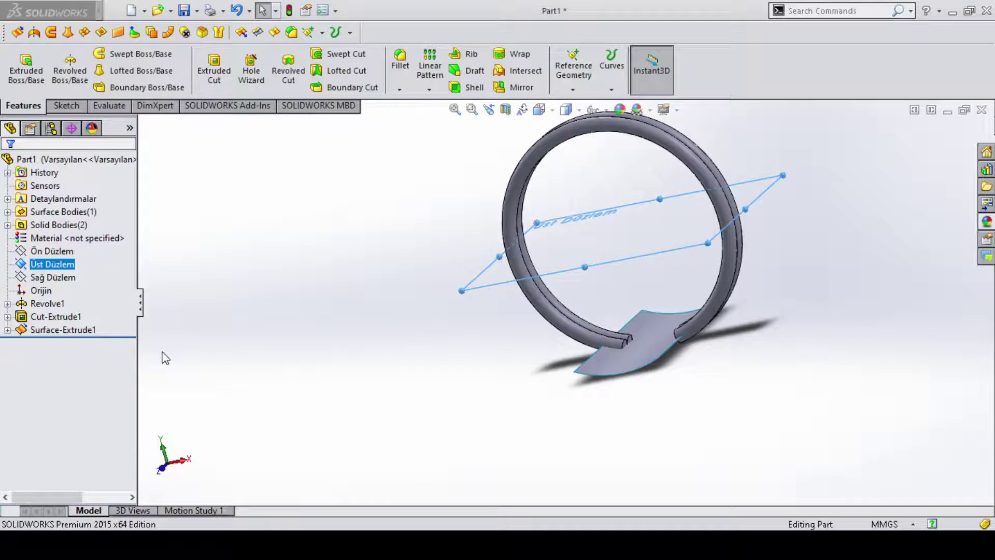
pyautogui.click(575, 83)
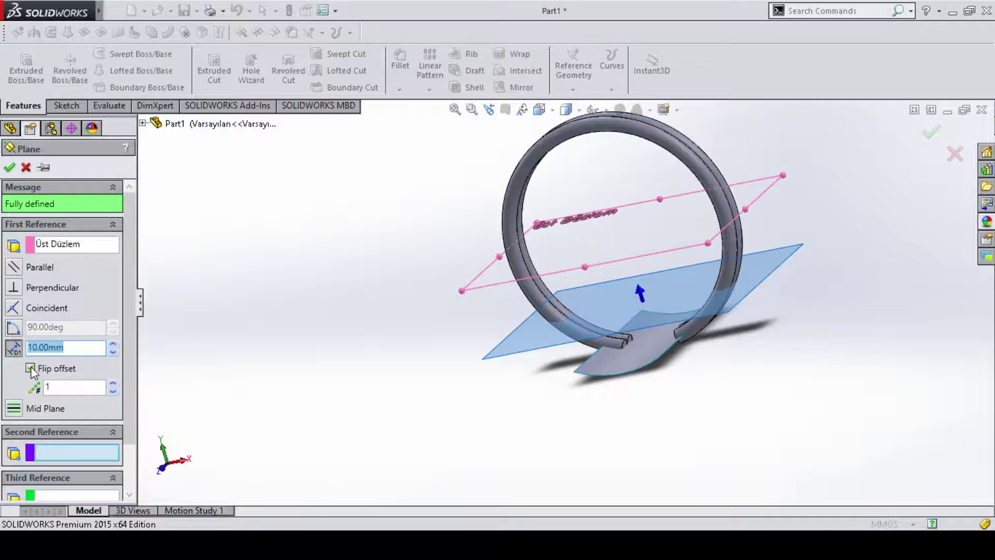
# Step: Create Plane1 offset 20 mm from Üst Düzlem, flipped below the ring
pyautogui.write('20')
pyautogui.press('Return')
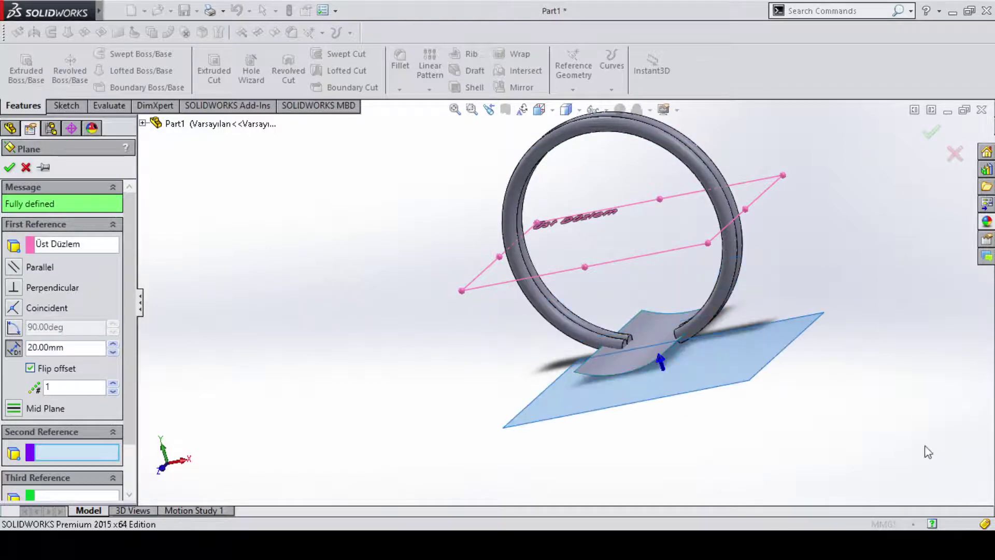
pyautogui.moveTo(926, 453); pyautogui.dragTo(873, 400, button='middle')
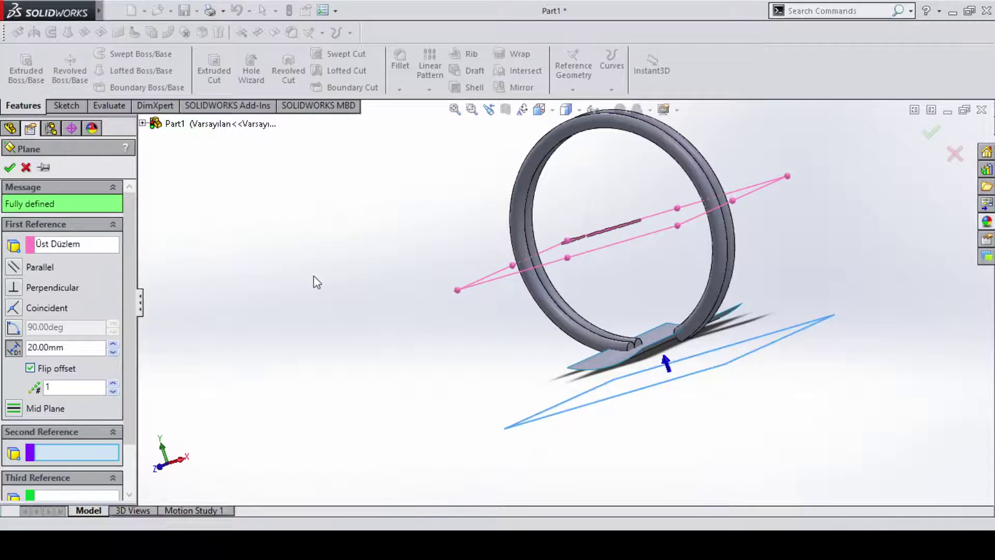
pyautogui.press('Return')
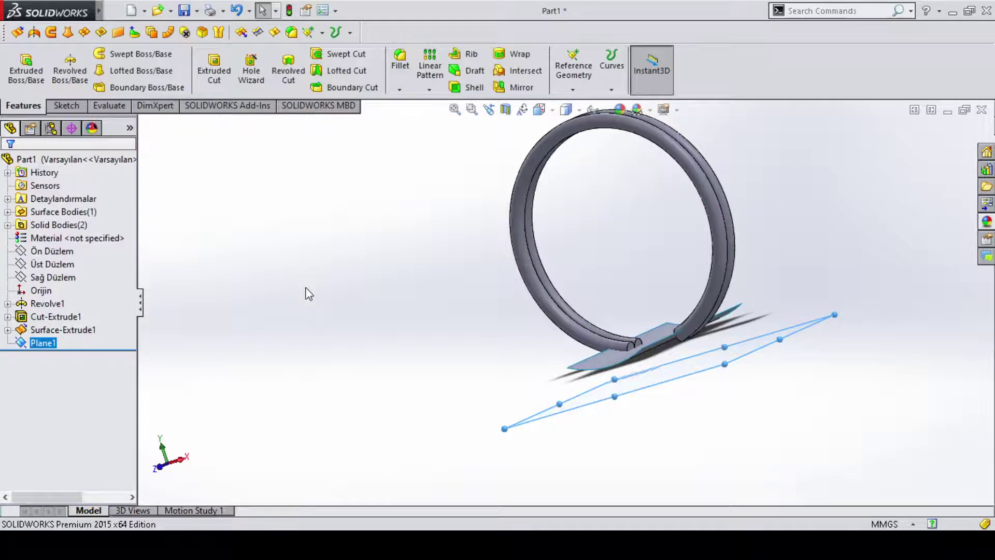
pyautogui.click(349, 351)
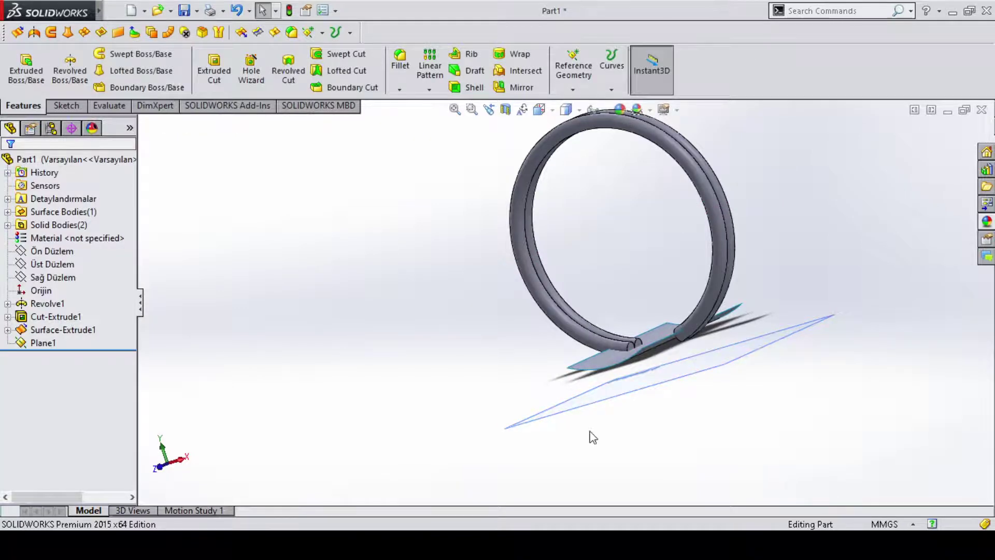
# Step: View the model normal to Plane1, showing both tube ends across the gap
pyautogui.click(52, 343)
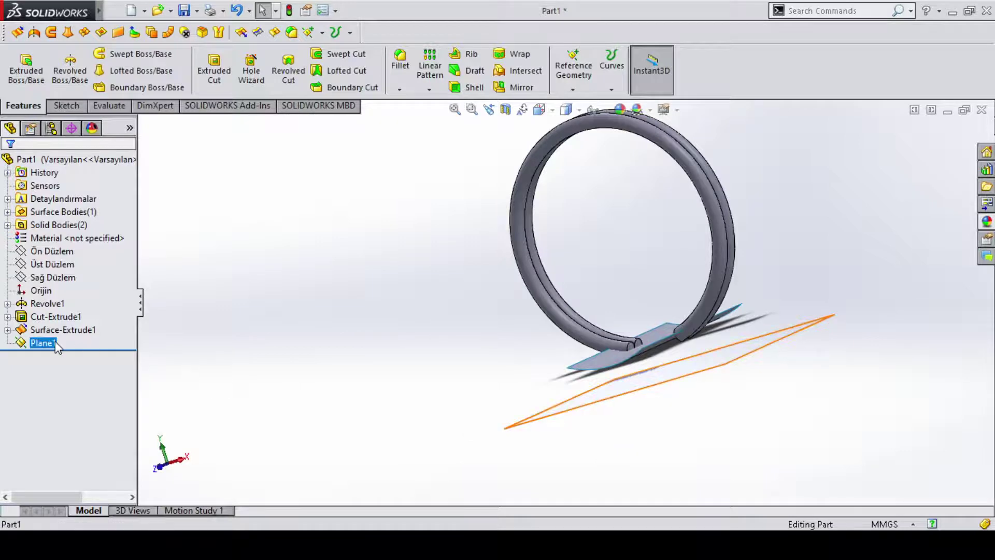
pyautogui.click(115, 328)
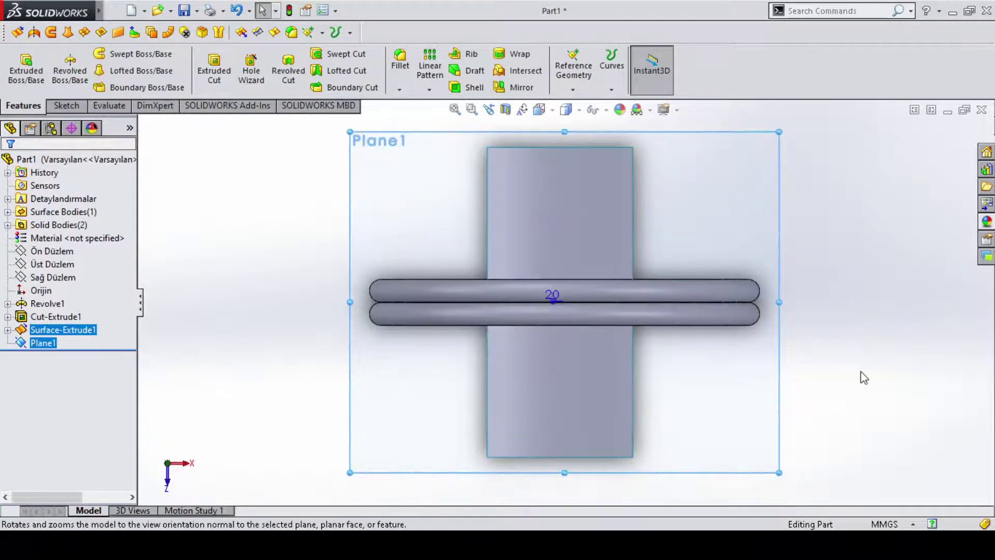
pyautogui.hotkey('ctrl', 'shift', 'z')
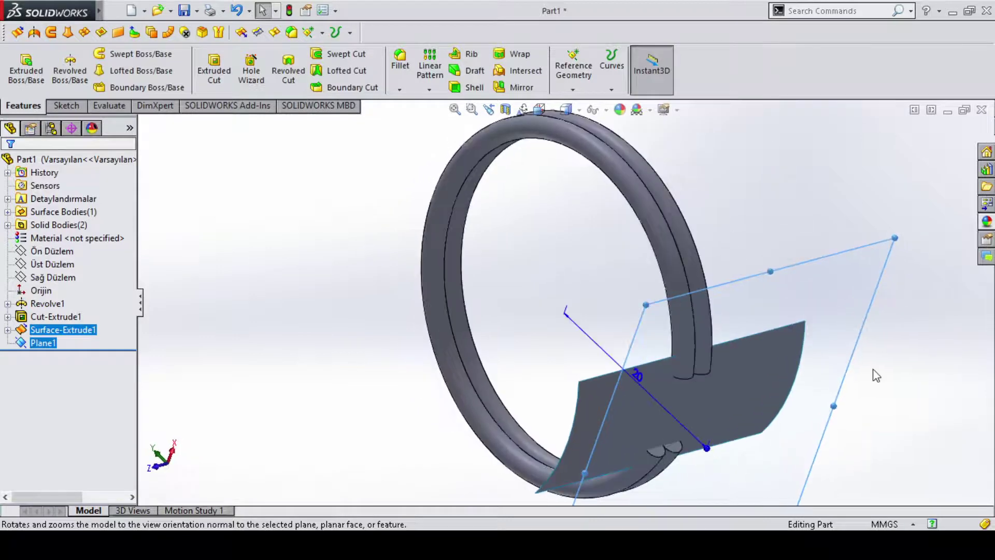
pyautogui.hotkey('ctrl', '8')
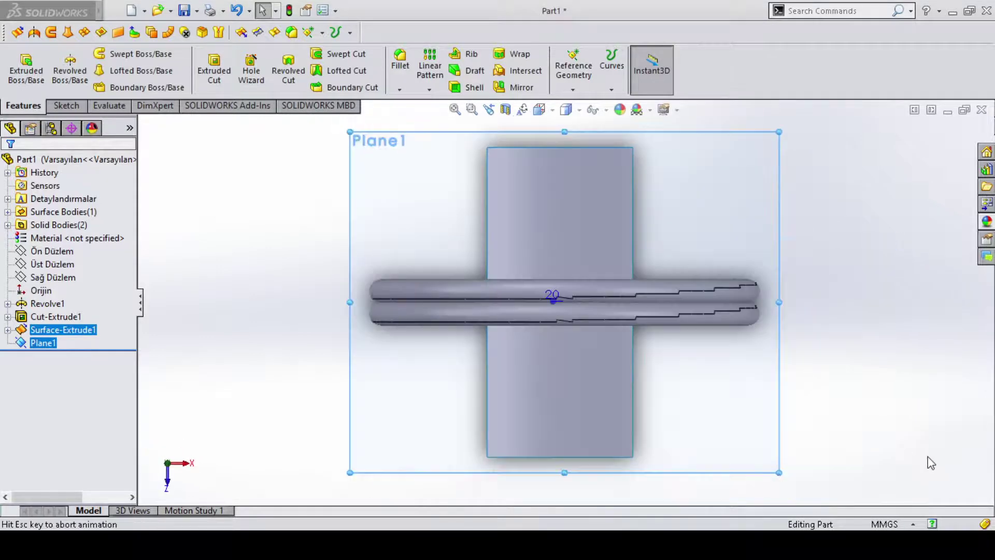
pyautogui.hotkey('ctrl', 'shift', 'z')
pyautogui.hotkey('ctrl', '8')
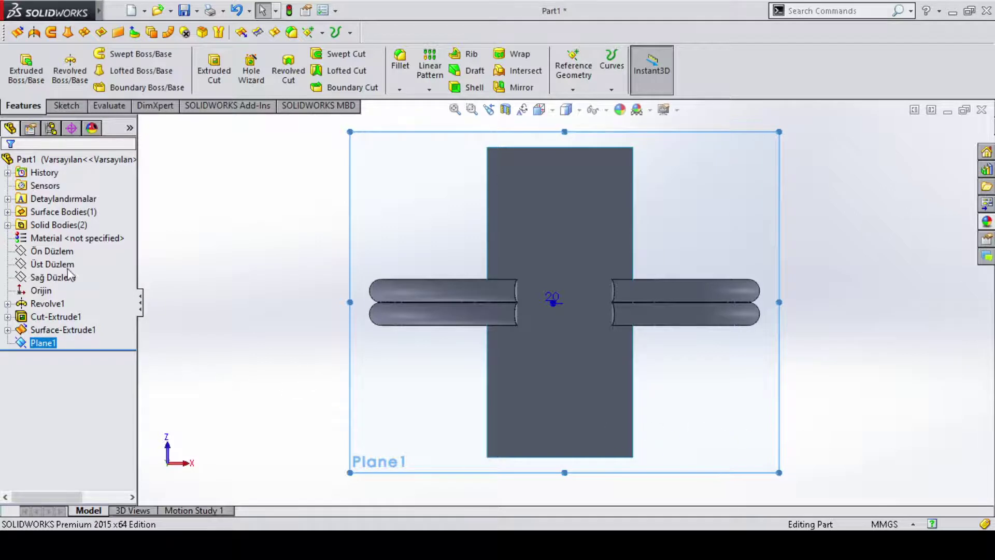
pyautogui.click(66, 107)
# Step: Sketch a spline on Plane1 from the left tube end to the right one
pyautogui.click(21, 65)
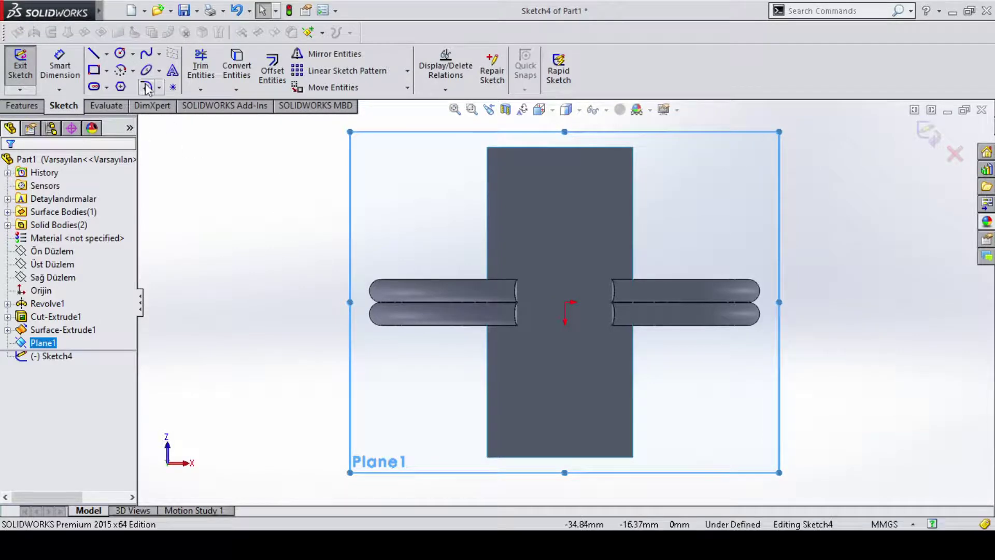
pyautogui.click(147, 54)
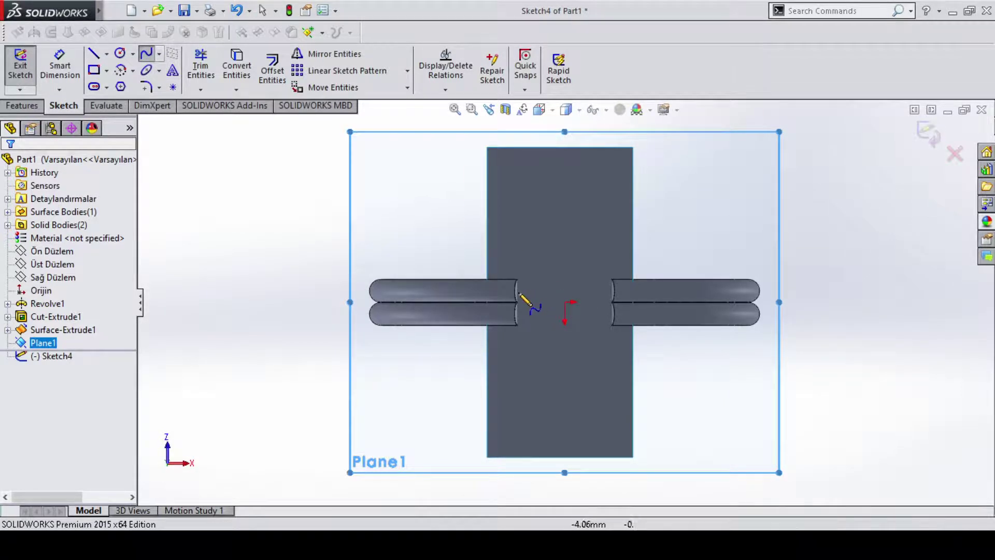
pyautogui.scroll(-2, 534, 299)
pyautogui.scroll(-2, 577, 301)
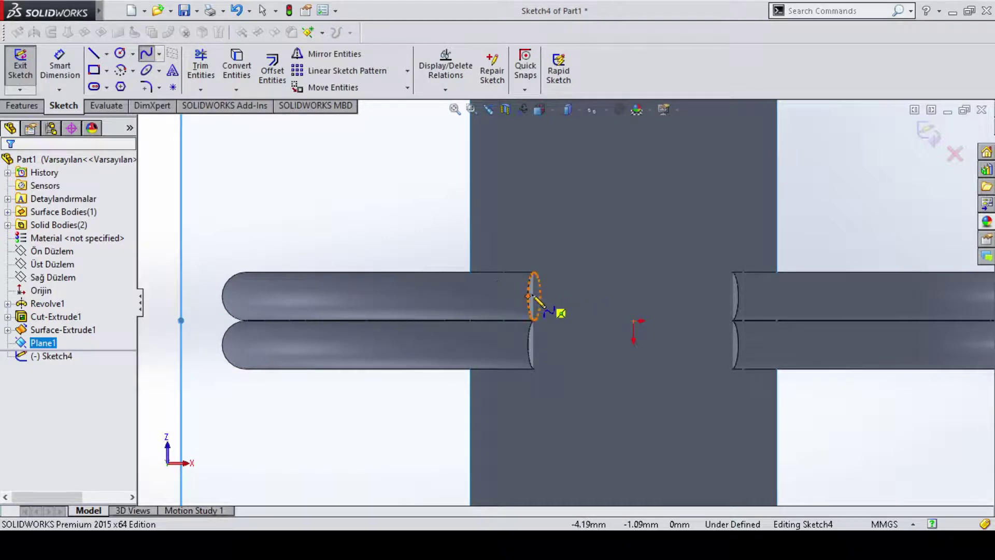
pyautogui.click(535, 297)
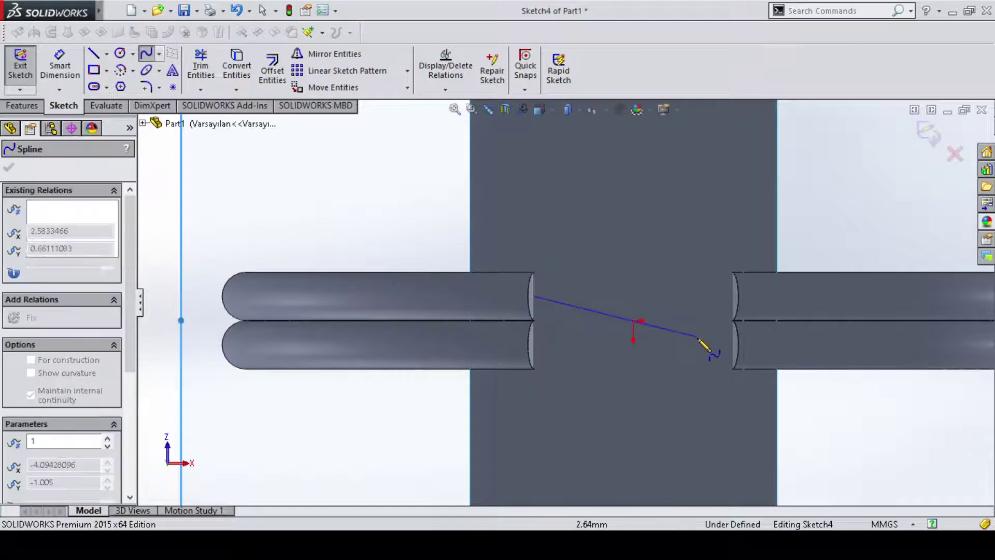
pyautogui.click(732, 345)
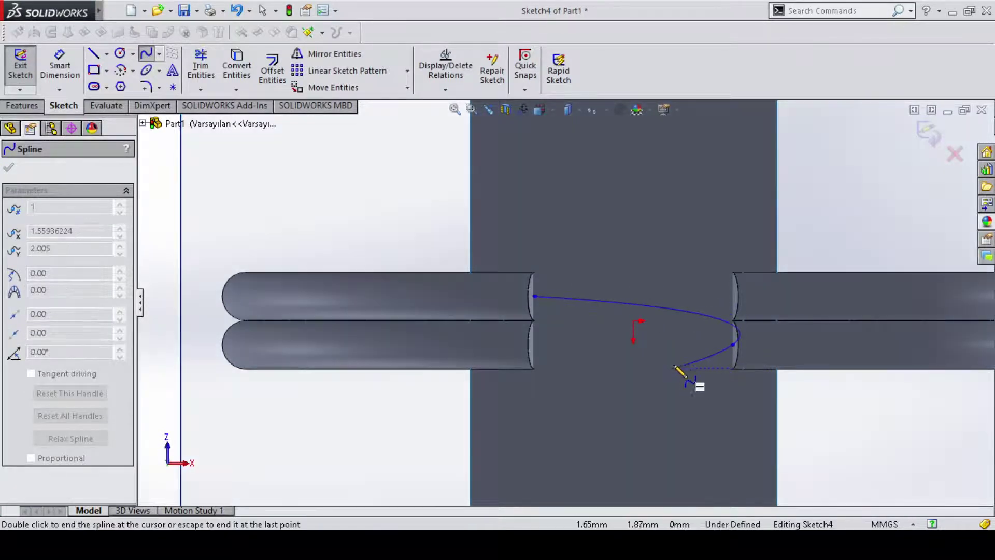
pyautogui.press('Escape')
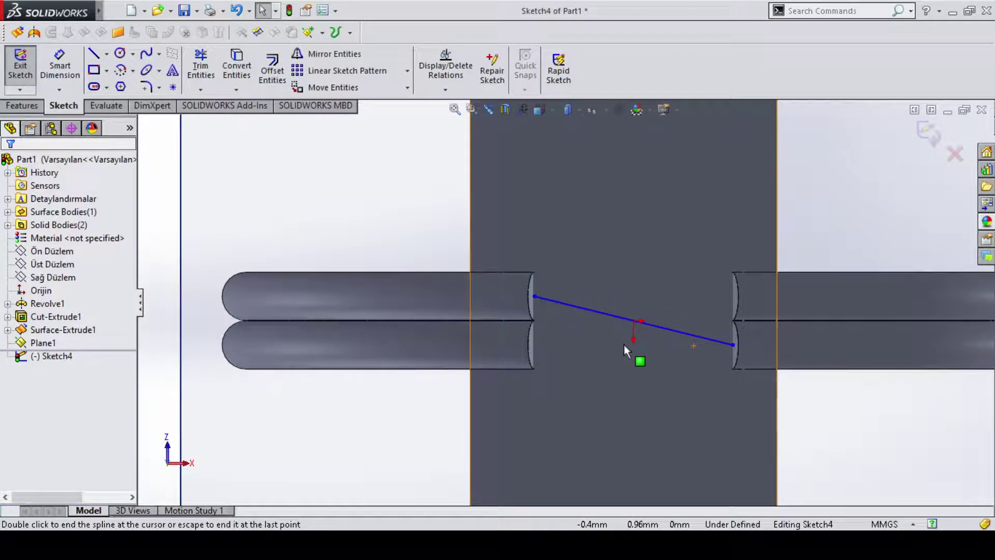
# Step: Make each spline endpoint concentric with its tube's circular end edge
pyautogui.scroll(-2, 643, 297)
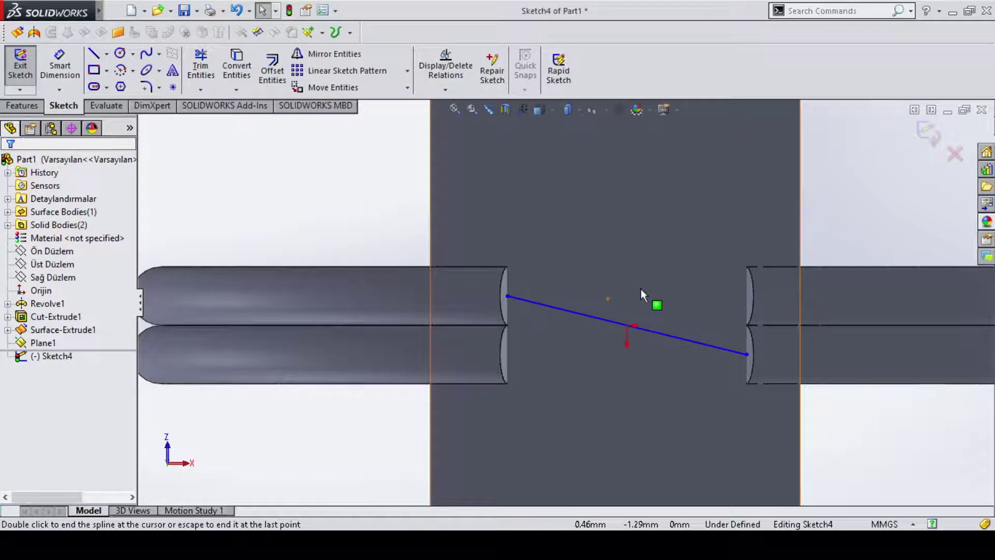
pyautogui.keyDown('ctrl'); pyautogui.moveTo(638, 262); pyautogui.dragTo(615, 256, button='middle'); pyautogui.keyUp('ctrl')
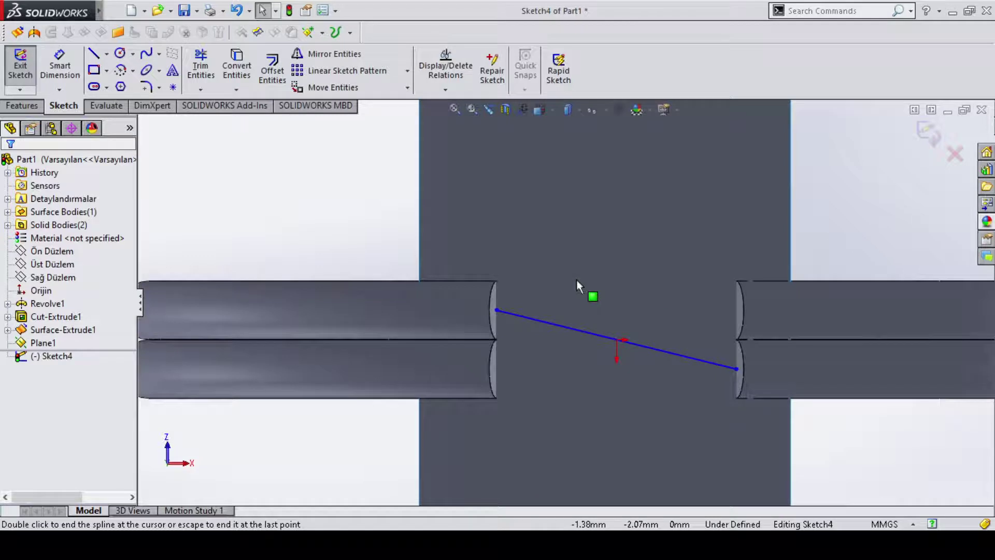
pyautogui.scroll(-2, 577, 281)
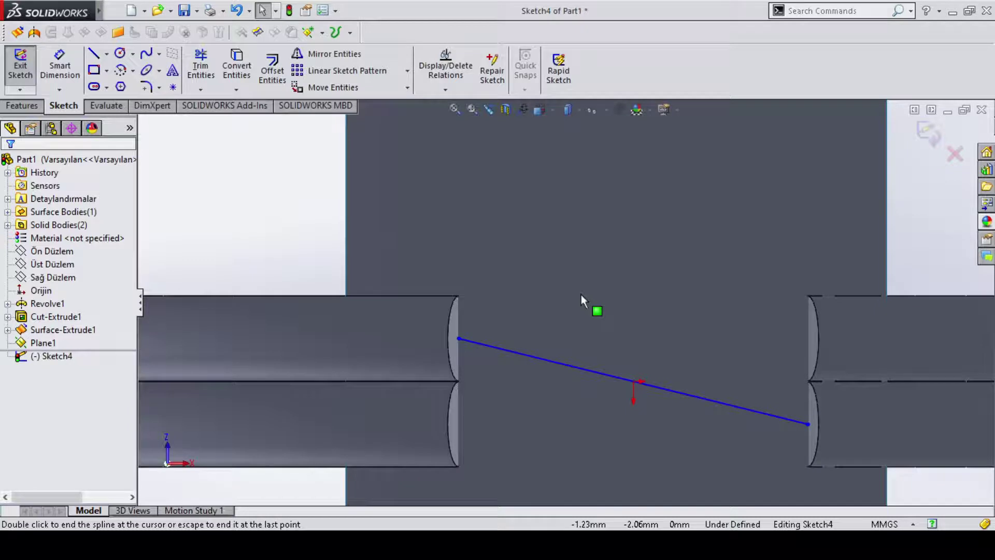
pyautogui.press('Escape')
pyautogui.click(460, 339)
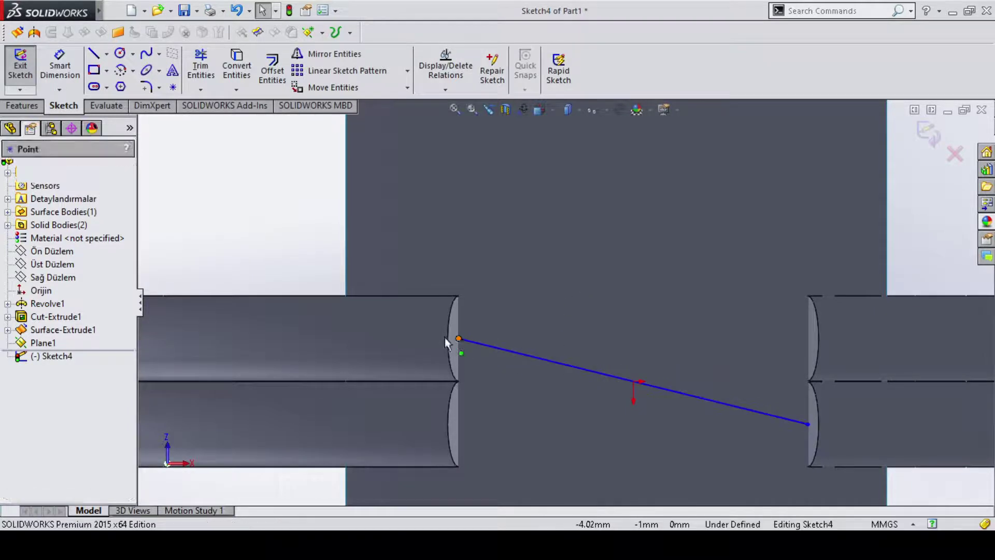
pyautogui.keyDown('ctrl'); pyautogui.click(450, 347); pyautogui.keyUp('ctrl')
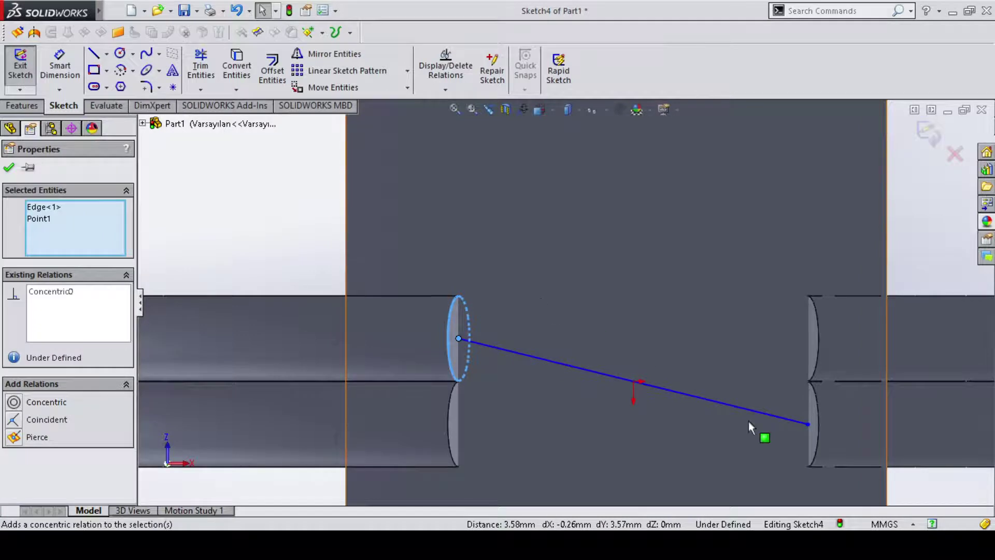
pyautogui.moveTo(801, 422); pyautogui.dragTo(819, 437)
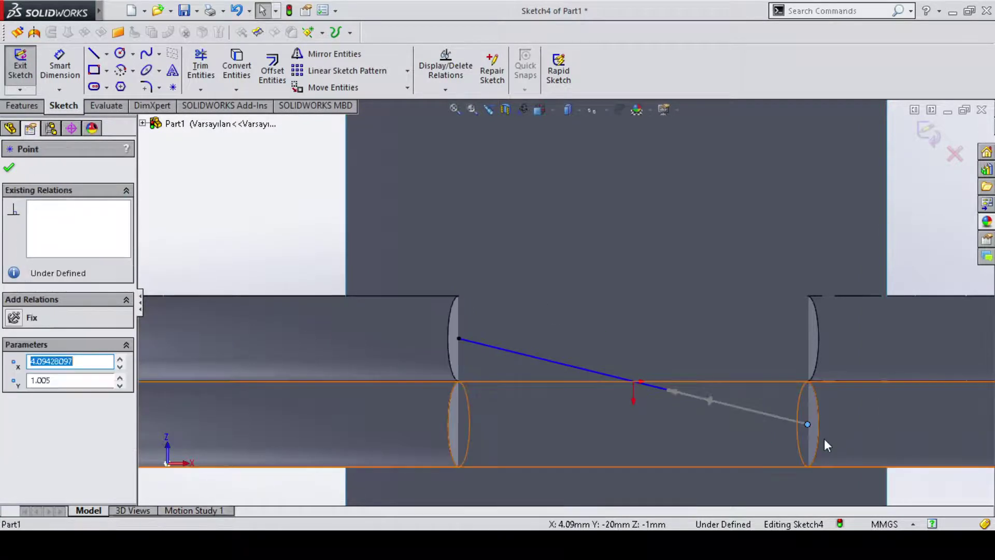
pyautogui.keyDown('ctrl'); pyautogui.click(819, 437); pyautogui.keyUp('ctrl')
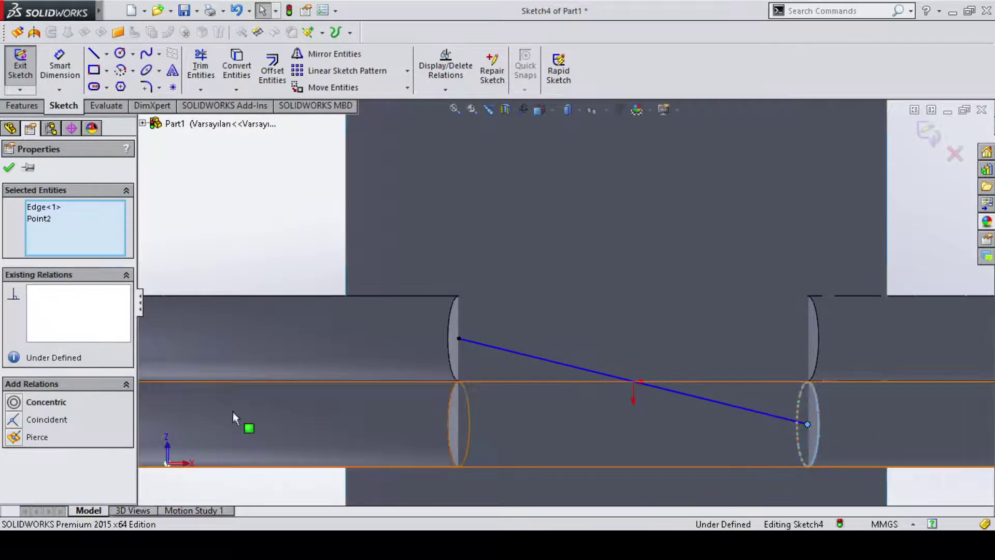
pyautogui.click(14, 402)
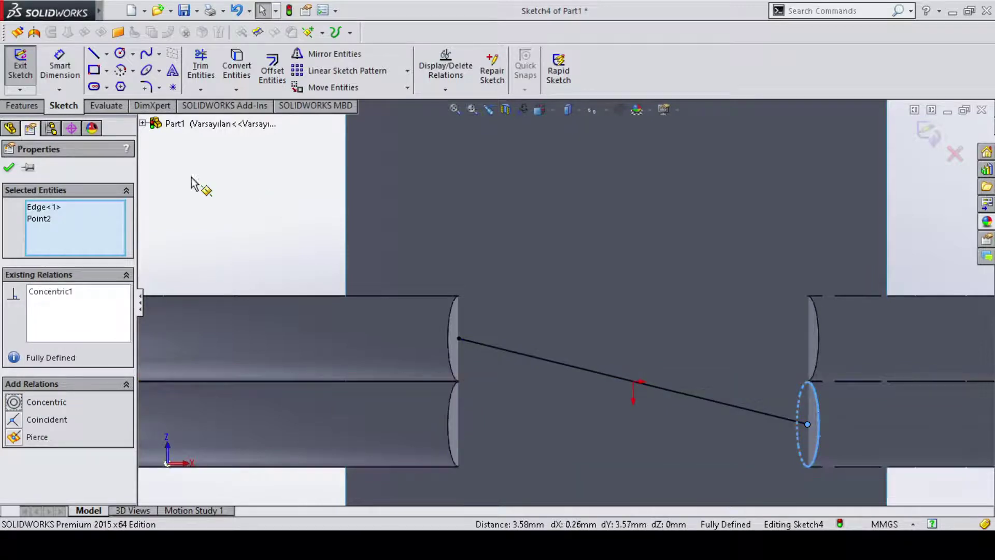
pyautogui.click(289, 198)
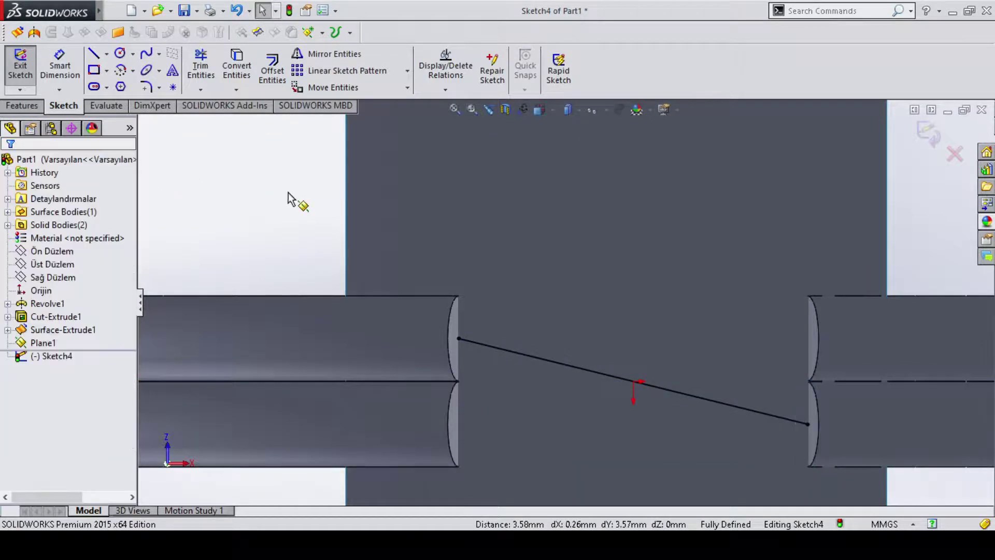
# Step: Bend the spline via its left tangent handle, trying then undoing horizontal end tangents
pyautogui.scroll(-2, 615, 307)
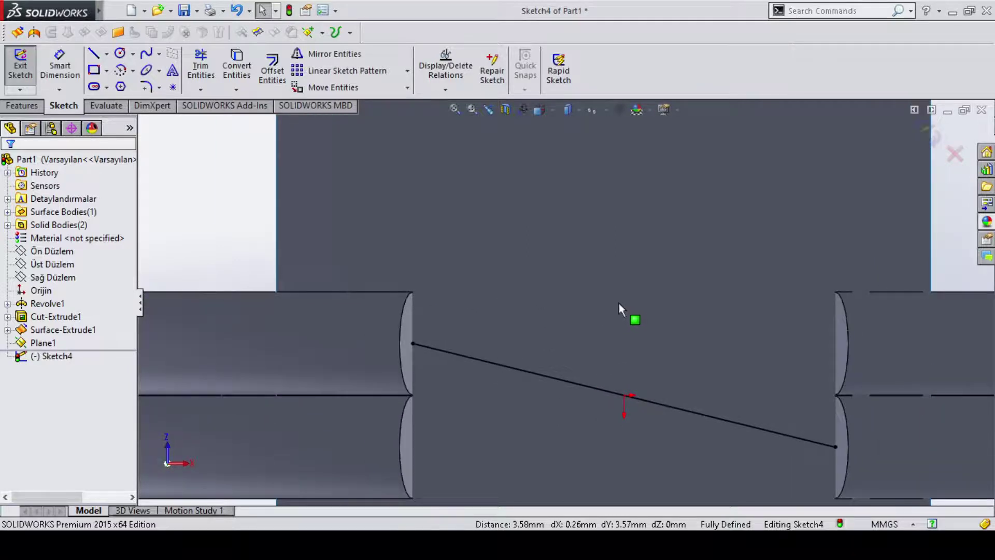
pyautogui.scroll(-2, 529, 372)
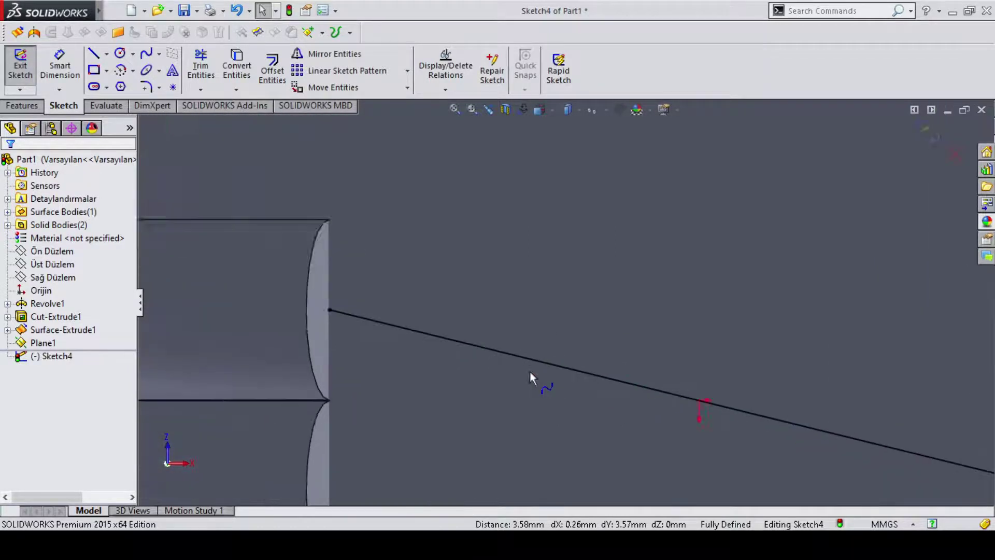
pyautogui.scroll(-2, 530, 371)
pyautogui.click(620, 389)
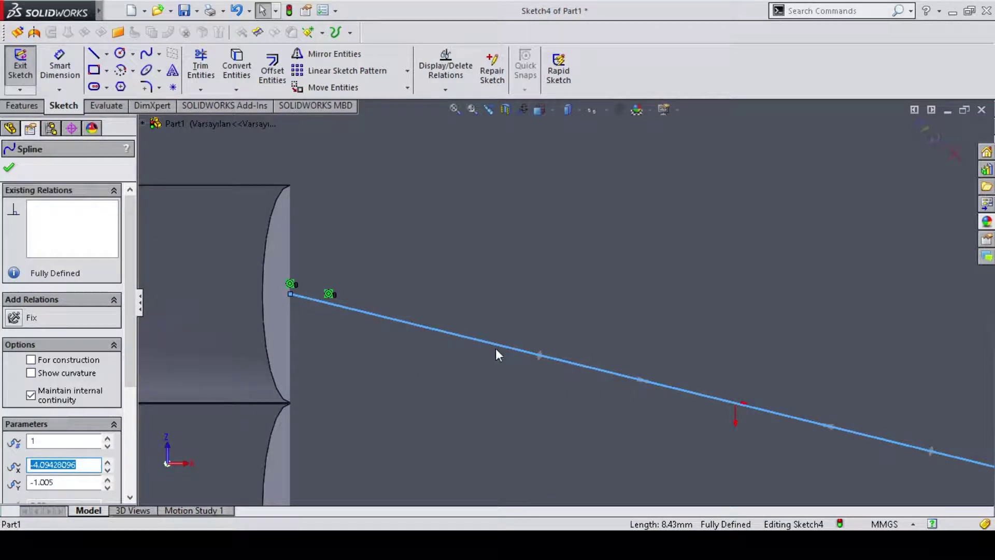
pyautogui.moveTo(541, 359)
pyautogui.mouseDown()
pyautogui.moveTo(534, 316)
pyautogui.moveTo(546, 300)
pyautogui.mouseUp()
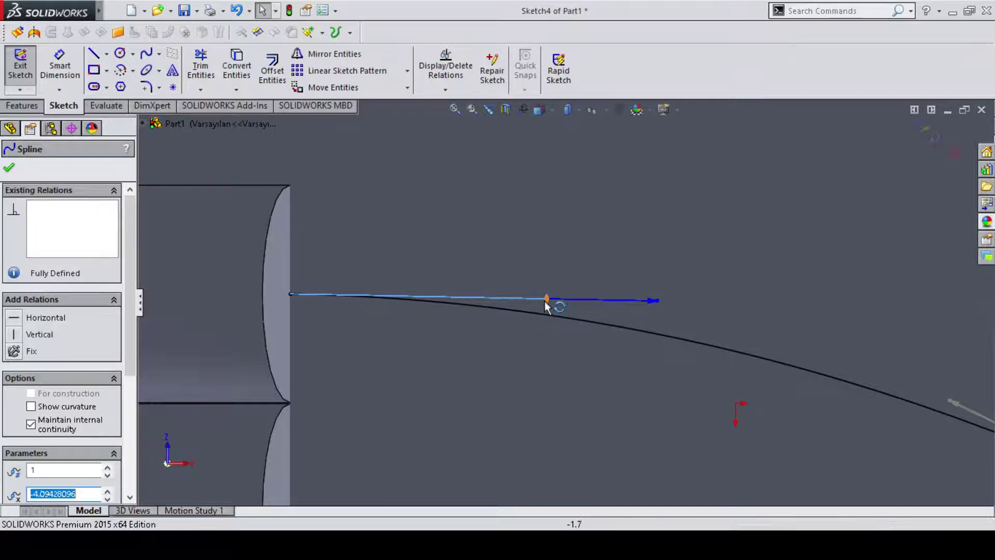
pyautogui.moveTo(548, 299); pyautogui.dragTo(548, 302)
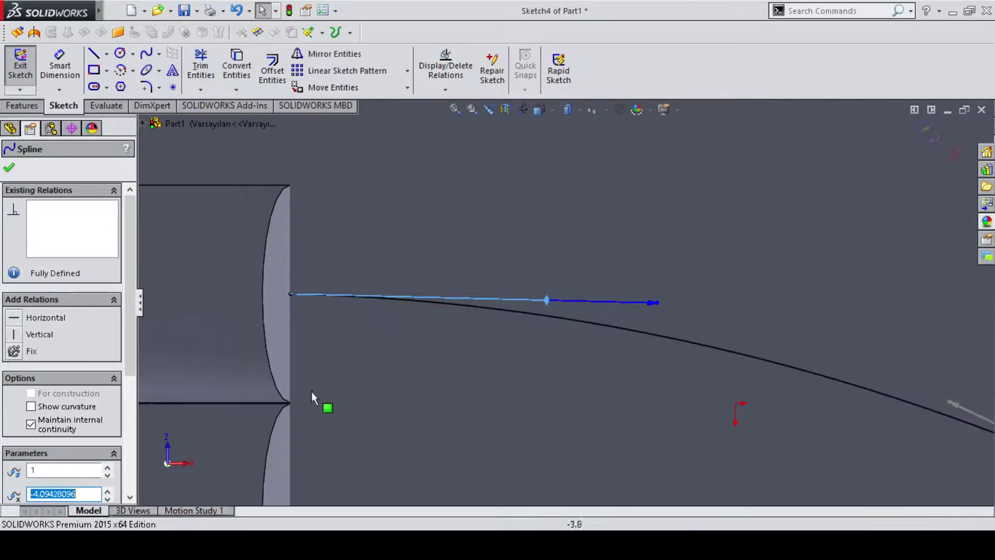
pyautogui.click(23, 317)
pyautogui.scroll(2, 564, 305)
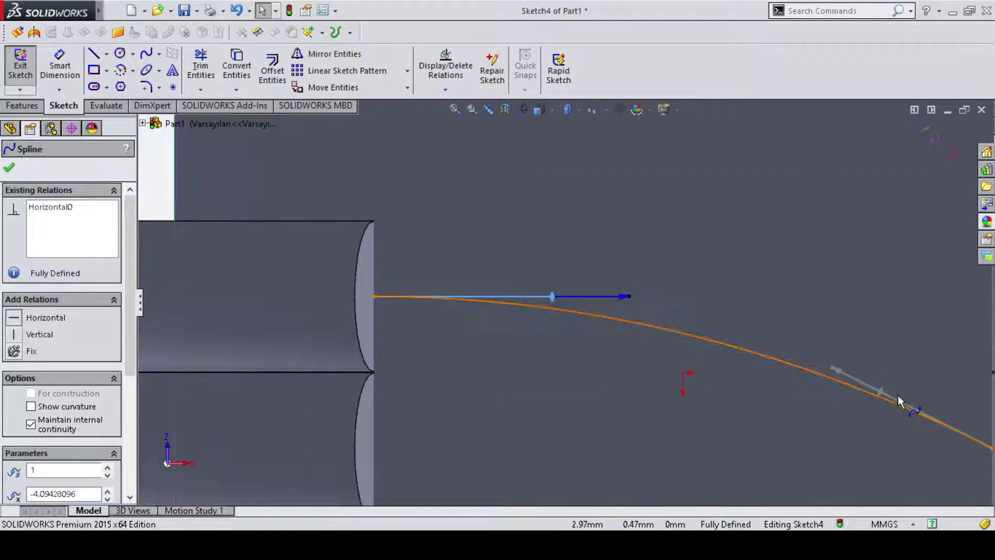
pyautogui.click(881, 394)
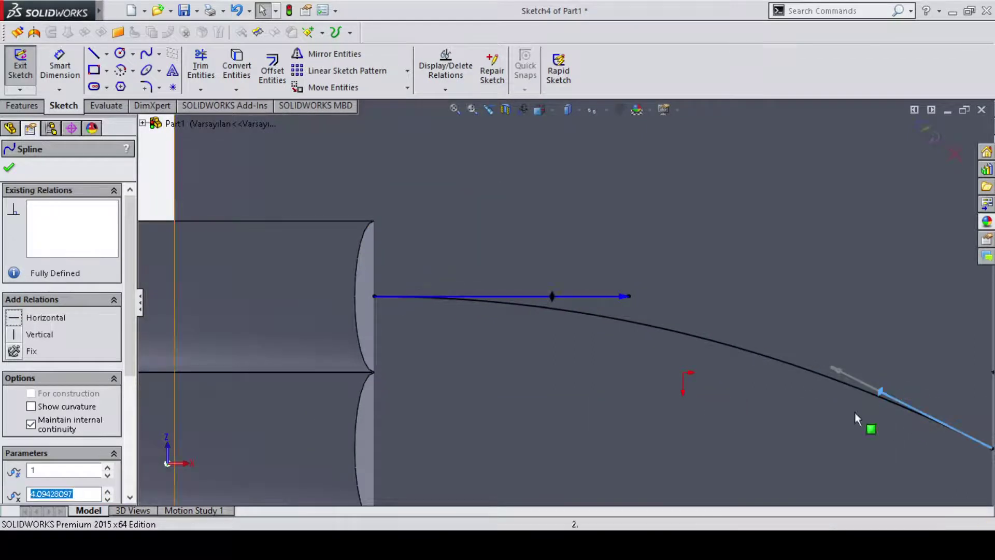
pyautogui.click(14, 317)
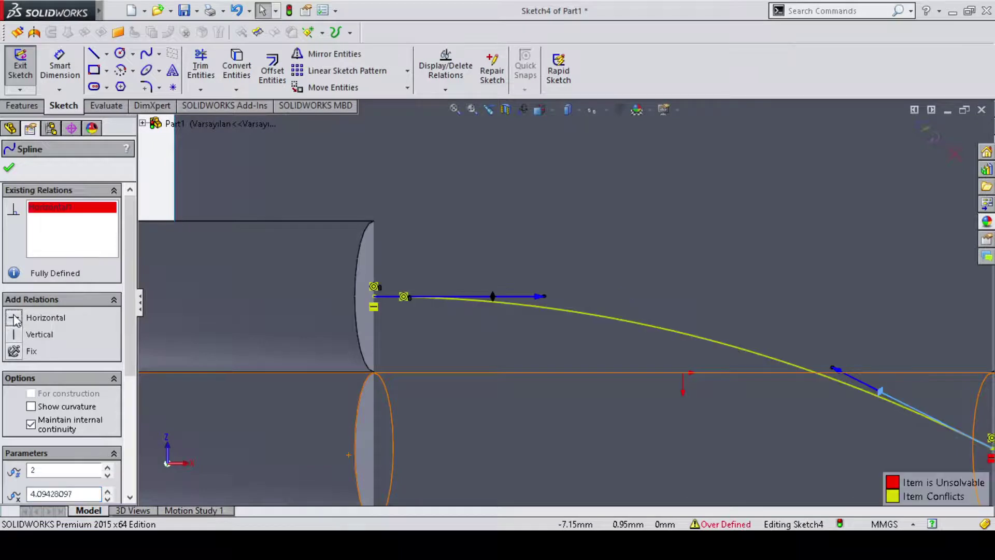
pyautogui.click(512, 328)
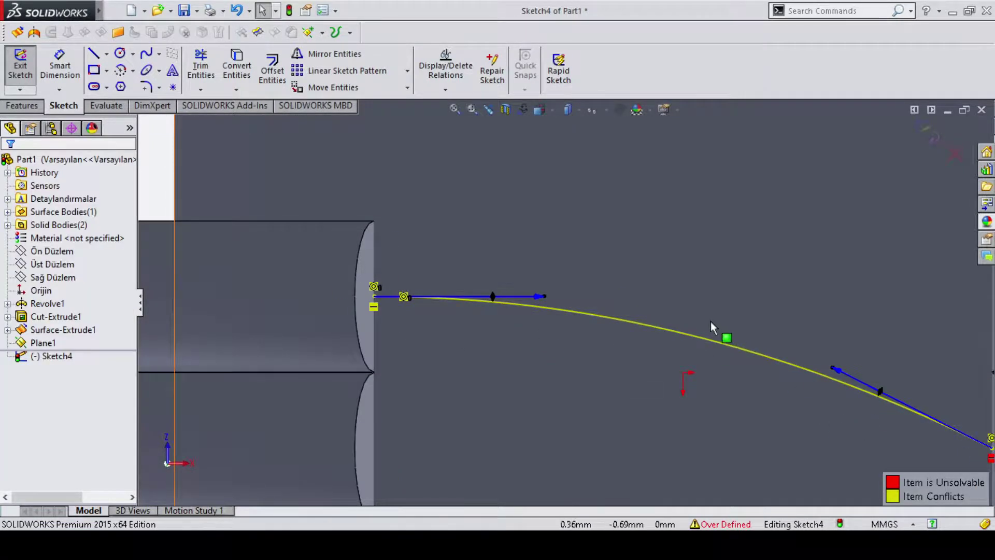
pyautogui.hotkey('ctrl', 'z')
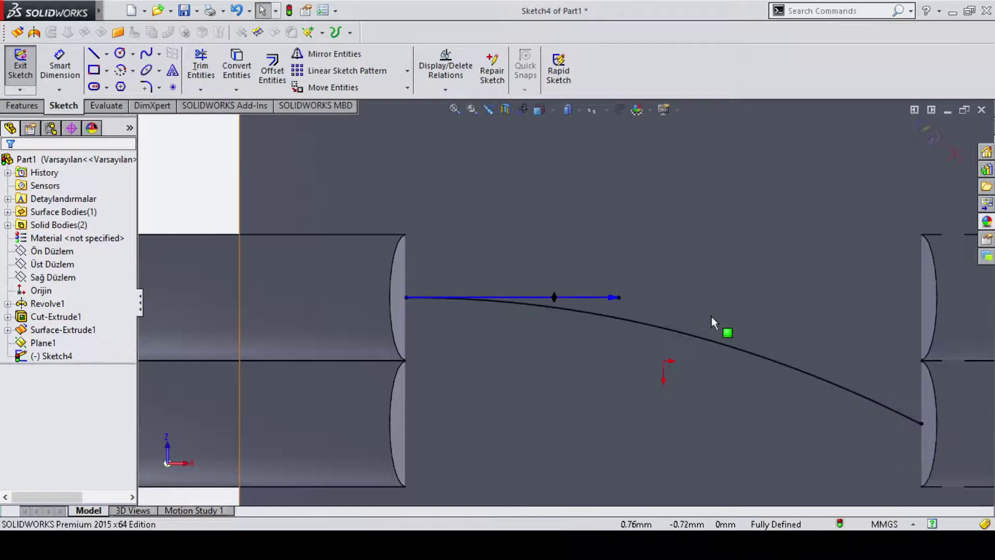
# Step: Adjust both tangent handles into a smooth S-curve and close Sketch4
pyautogui.click(769, 440)
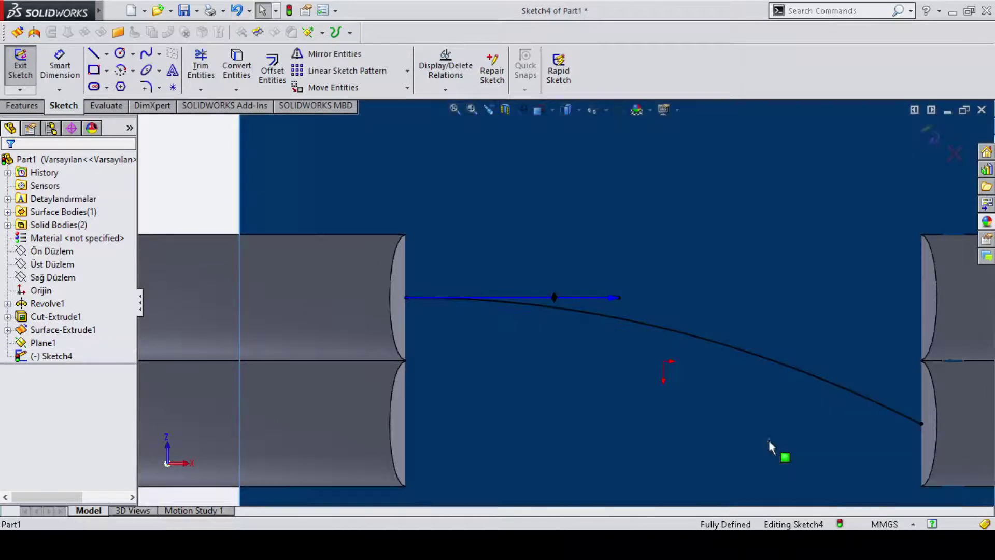
pyautogui.click(804, 374)
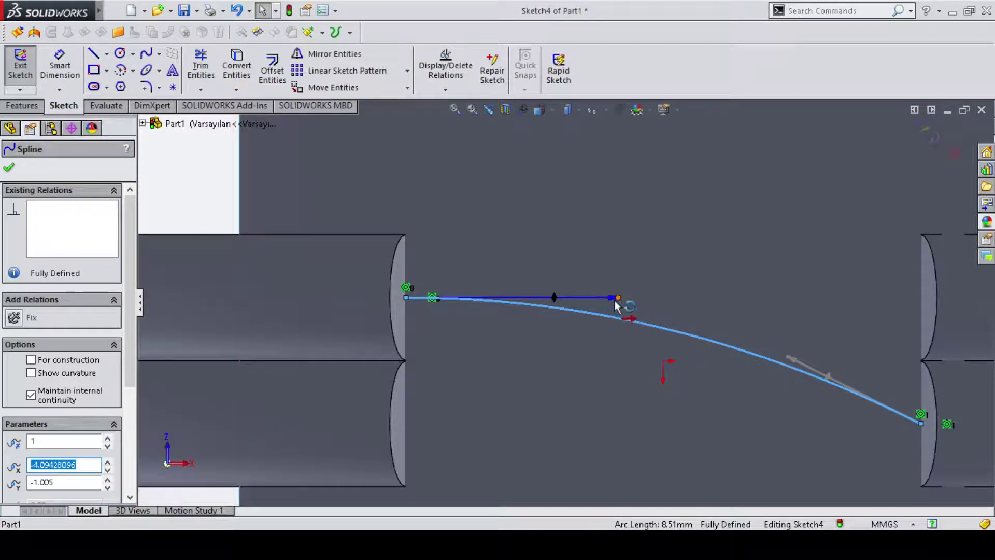
pyautogui.moveTo(617, 298); pyautogui.dragTo(573, 303)
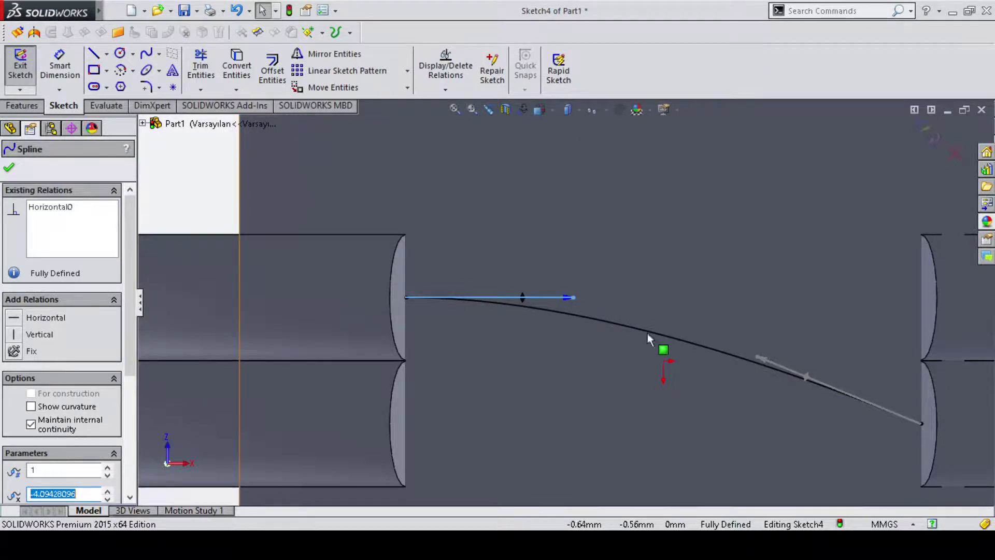
pyautogui.click(764, 360)
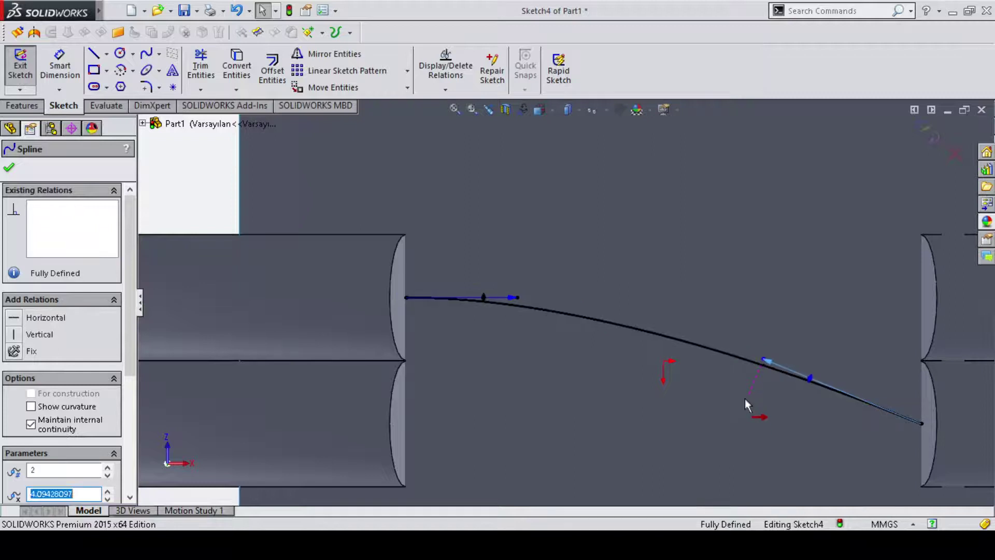
pyautogui.press('Escape')
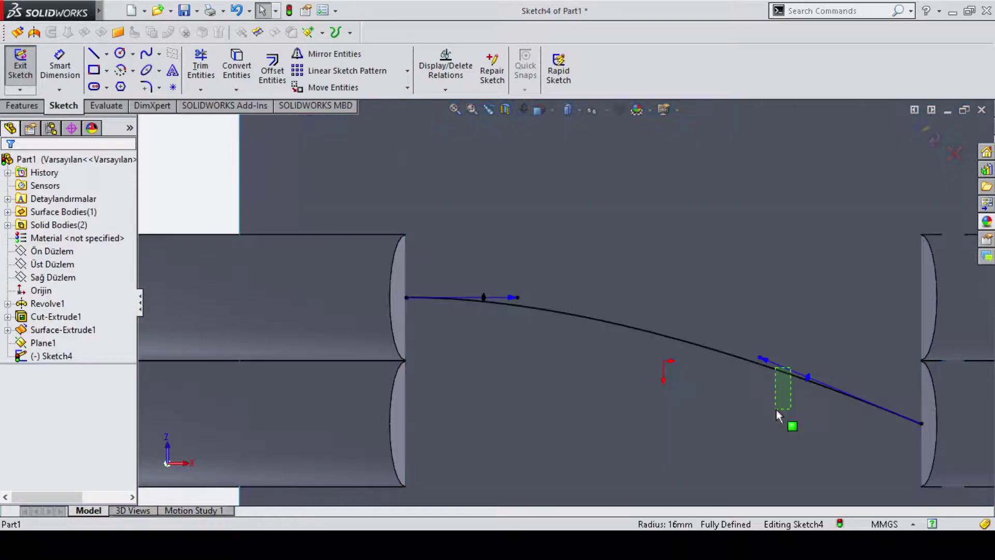
pyautogui.click(752, 366)
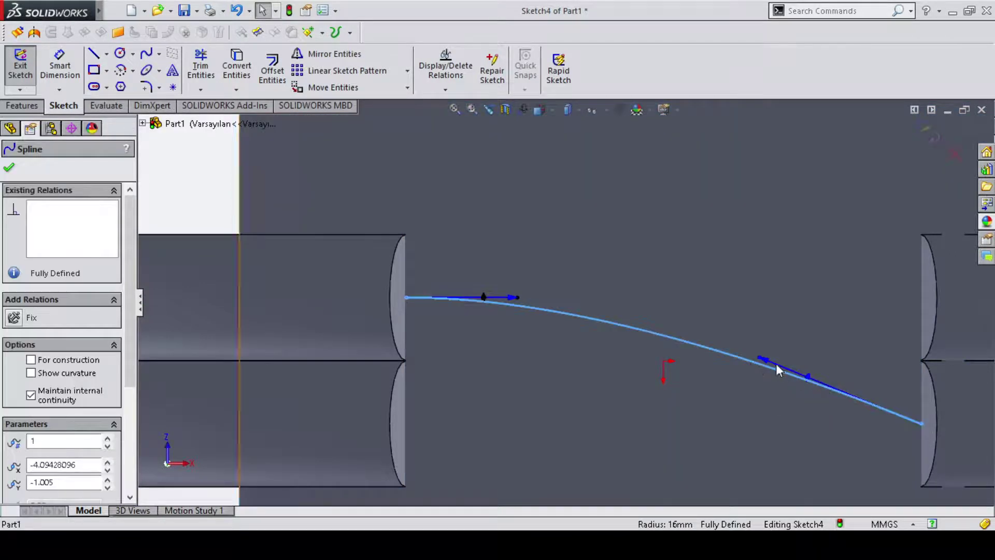
pyautogui.moveTo(764, 360); pyautogui.dragTo(738, 424)
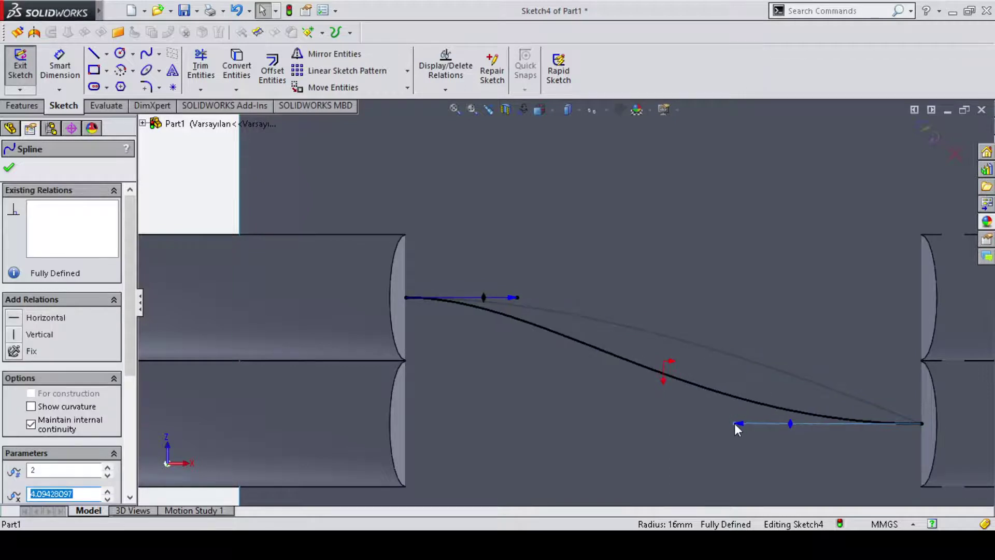
pyautogui.click(15, 318)
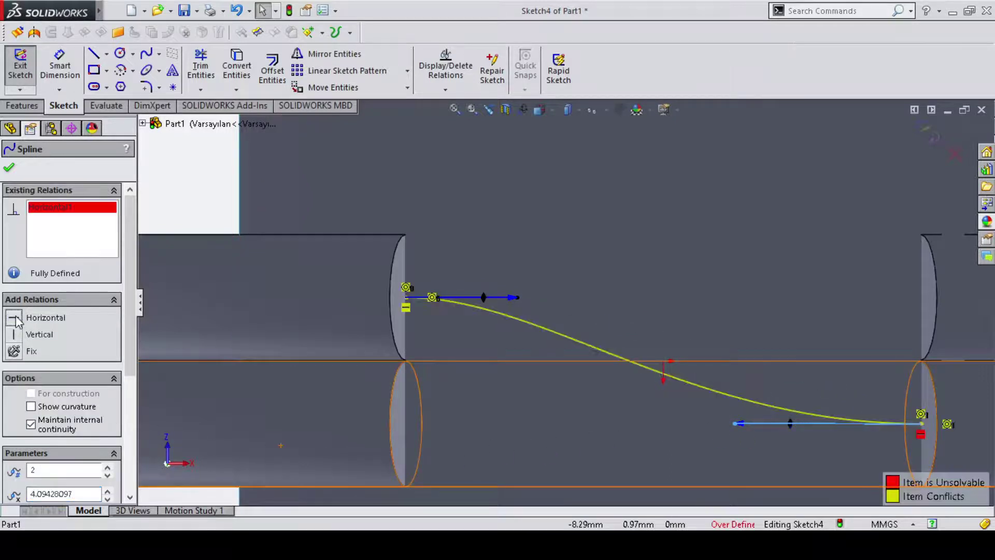
pyautogui.press('Escape')
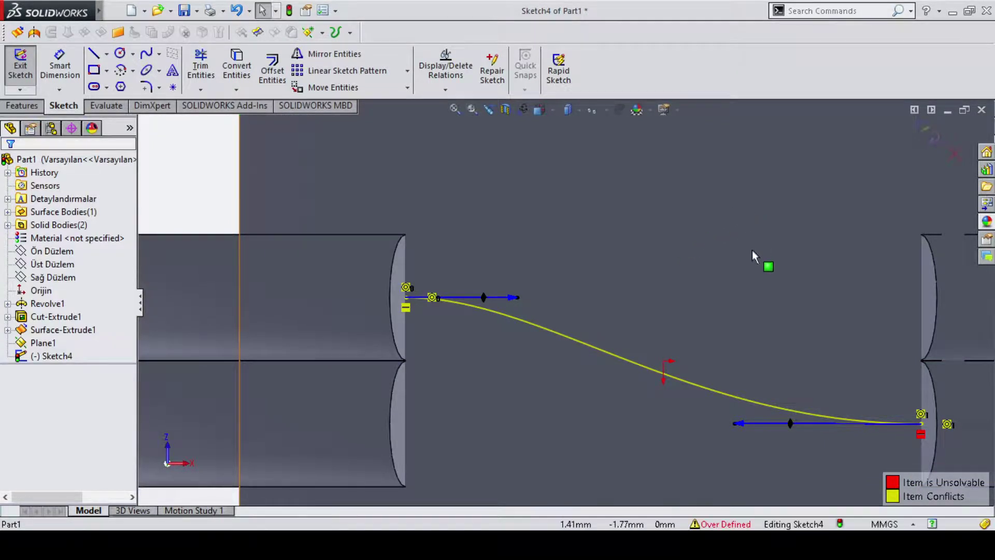
pyautogui.hotkey('ctrl', 'b')
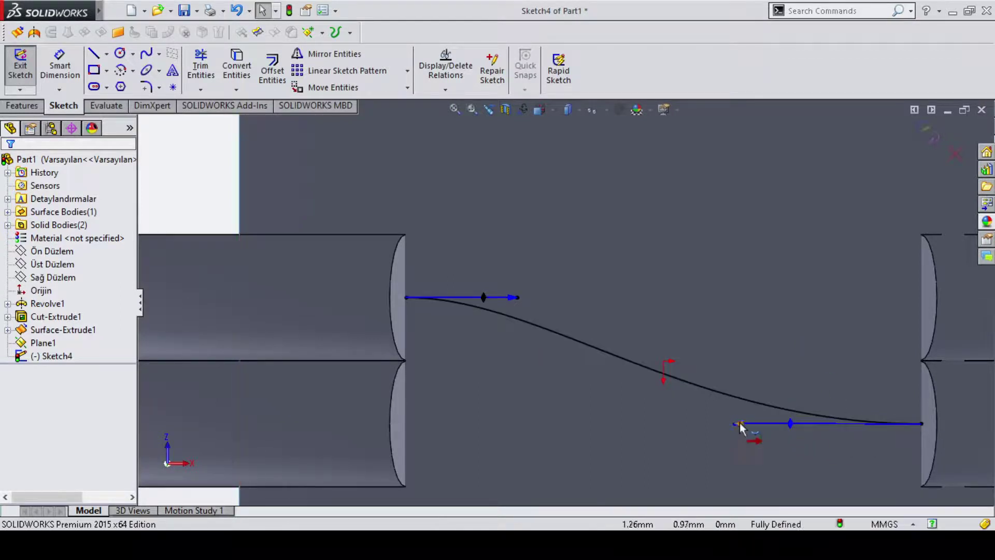
pyautogui.moveTo(757, 425); pyautogui.dragTo(788, 422)
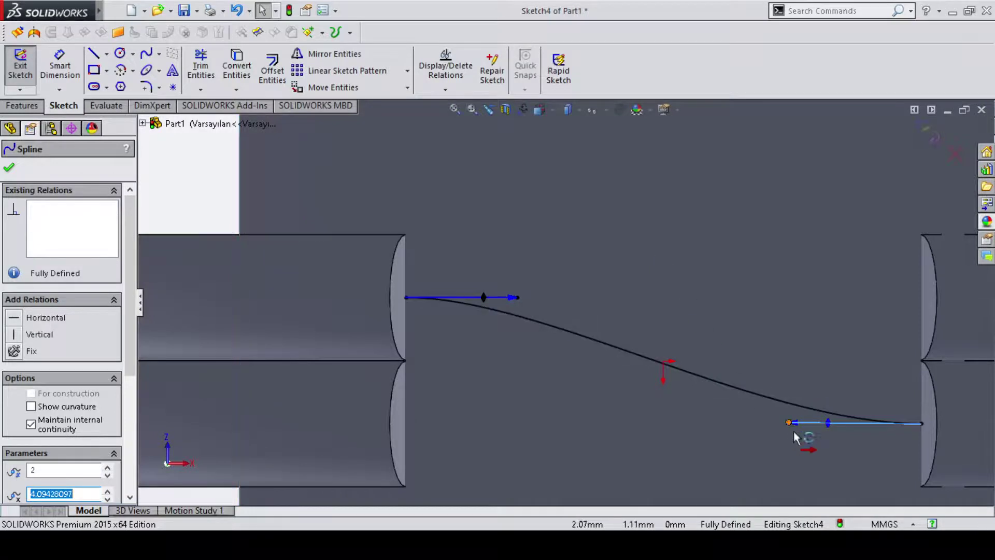
pyautogui.moveTo(789, 423); pyautogui.dragTo(771, 423)
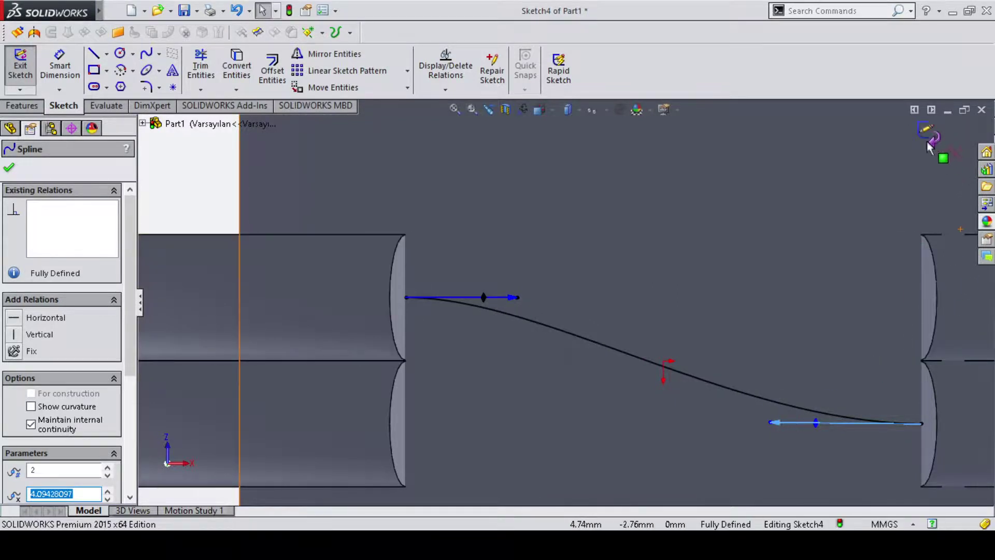
pyautogui.press('Escape')
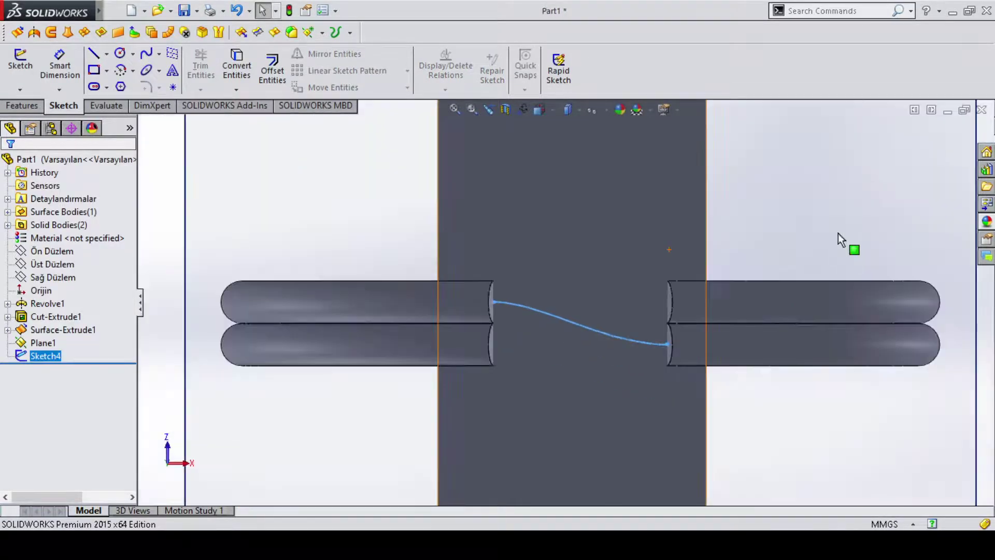
# Step: Select Plane1 and orbit to an oblique top view of the whole split ring, with feature commands shown
pyautogui.click(838, 233)
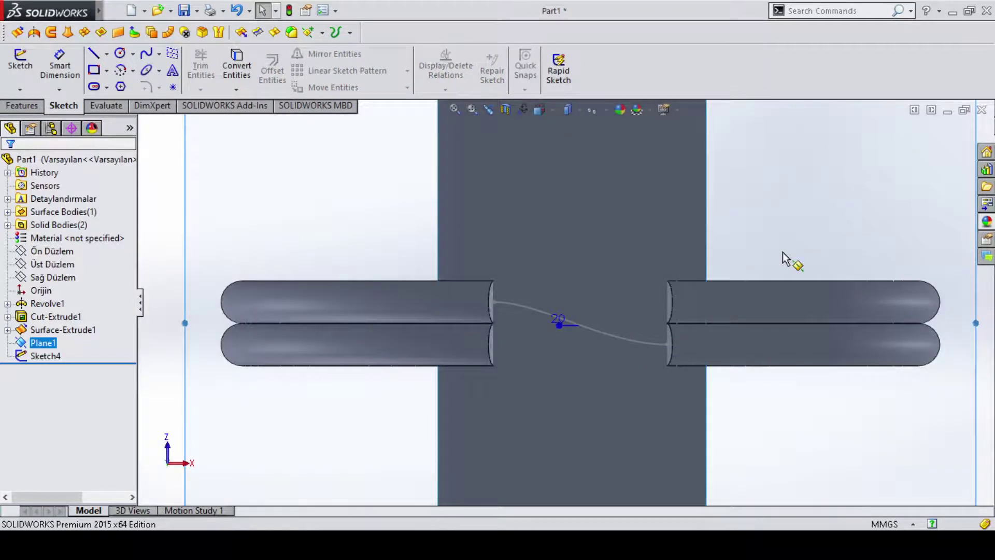
pyautogui.moveTo(788, 231); pyautogui.dragTo(783, 257, button='middle')
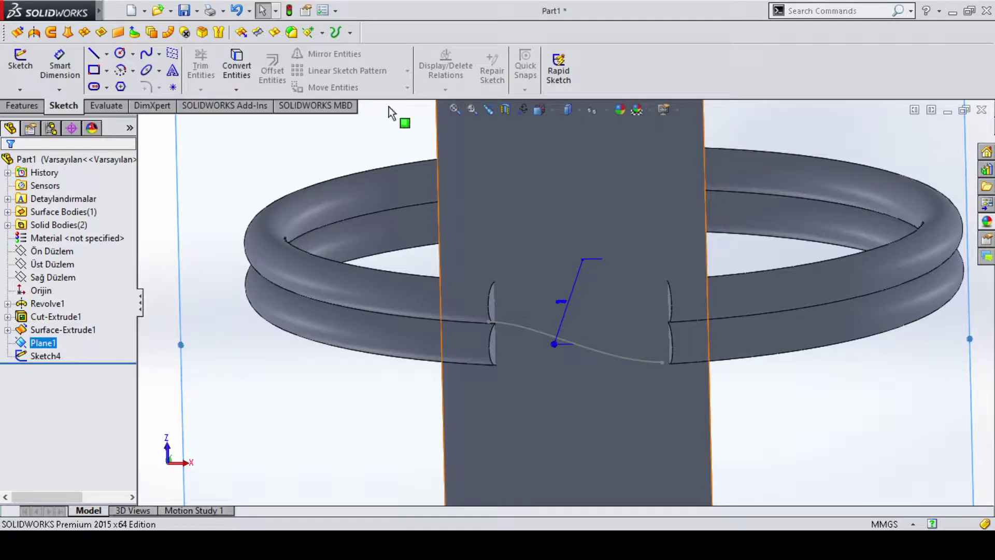
pyautogui.click(39, 107)
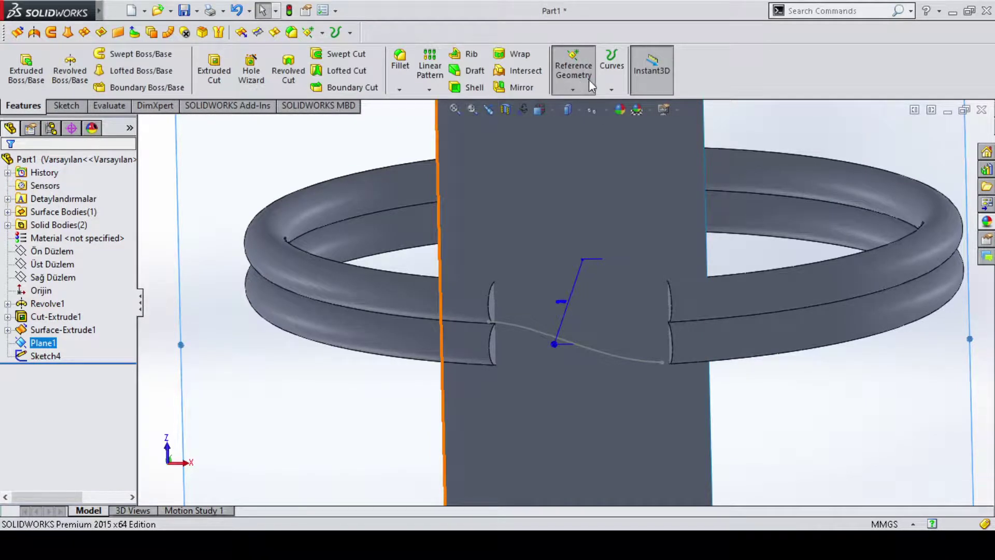
# Step: Project Sketch4's S-curve onto the Surface-Extrude1 face as Curve3, keeping the original projection direction
pyautogui.click(648, 130)
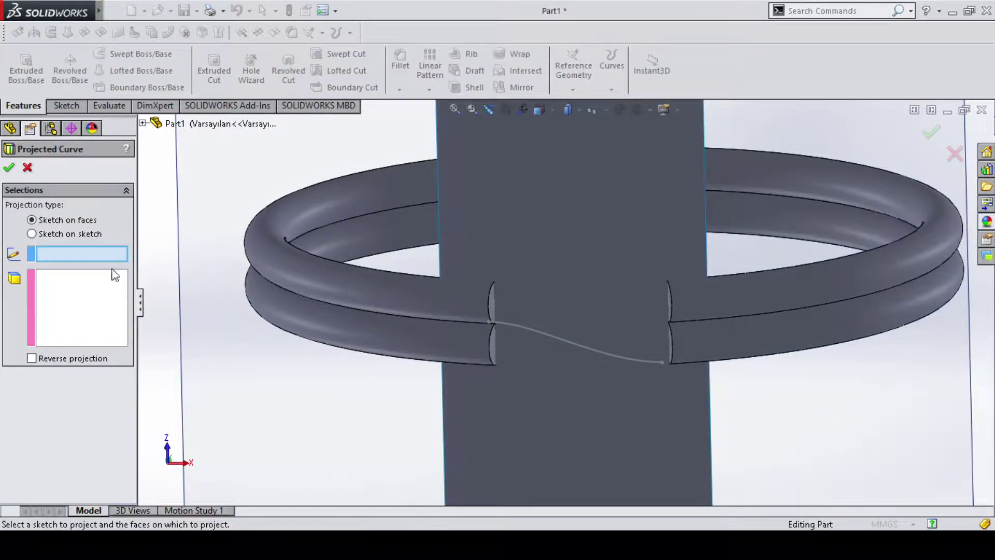
pyautogui.click(143, 123)
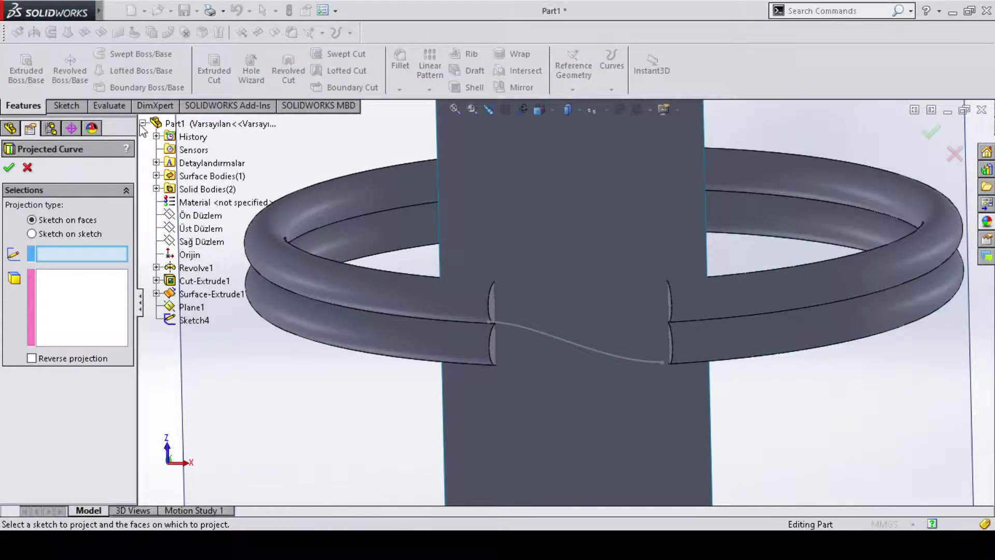
pyautogui.click(195, 321)
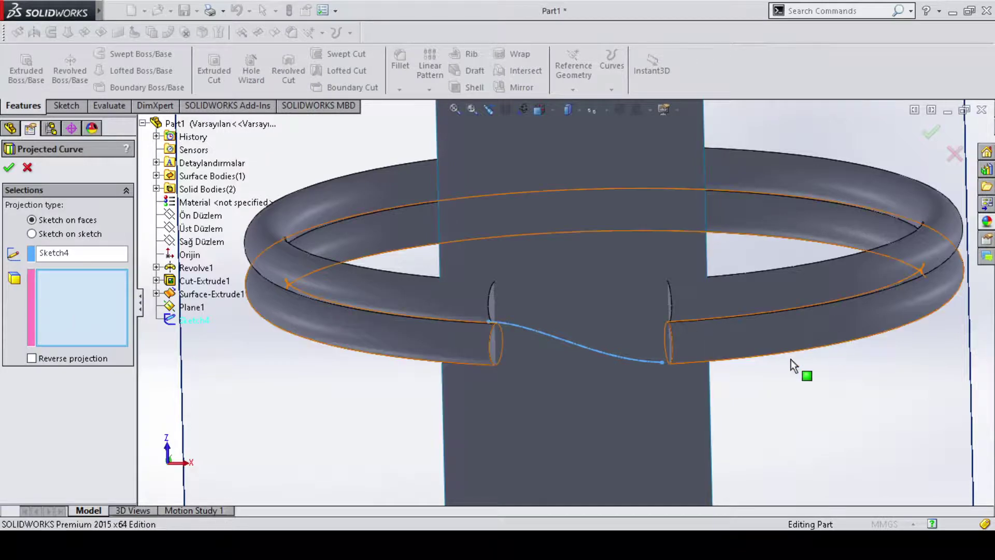
pyautogui.click(642, 427)
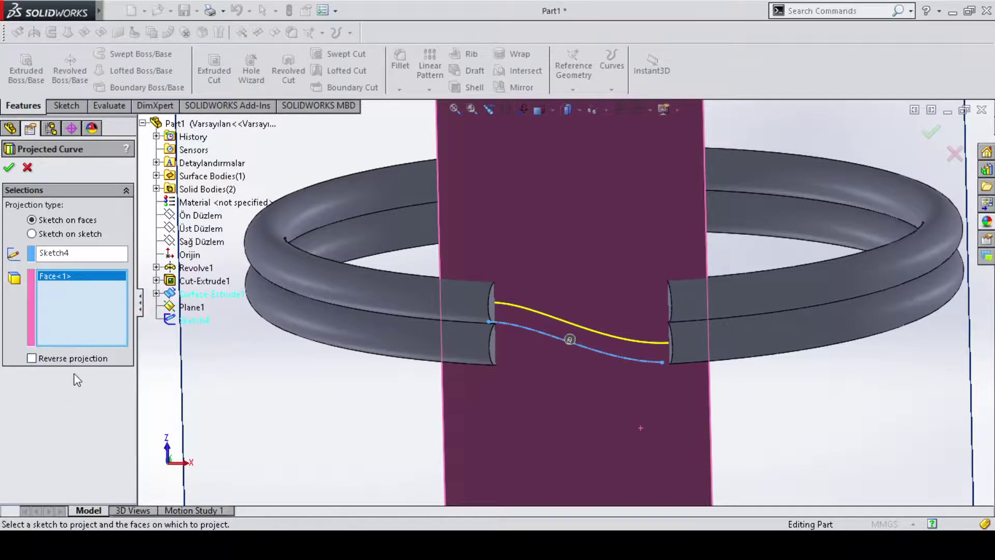
pyautogui.click(31, 358)
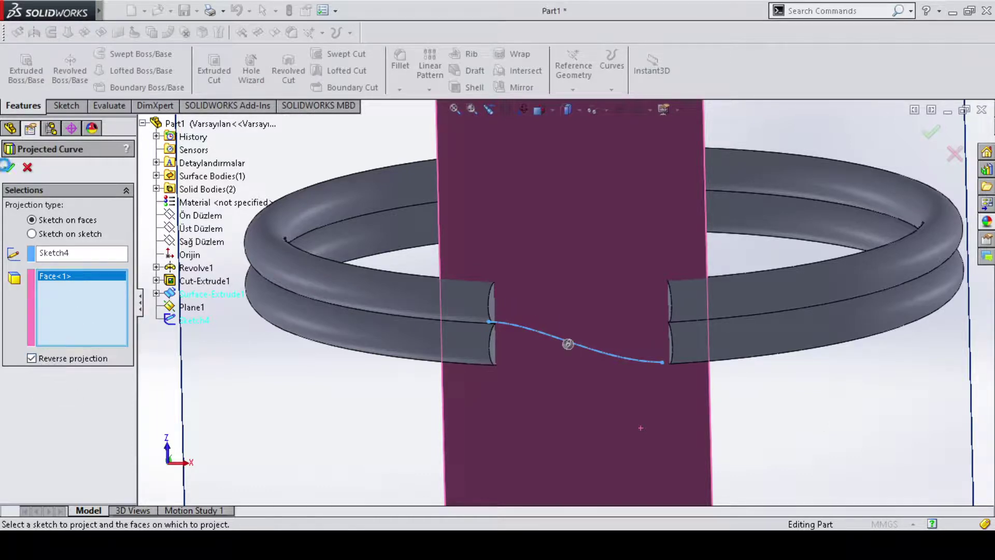
pyautogui.click(8, 167)
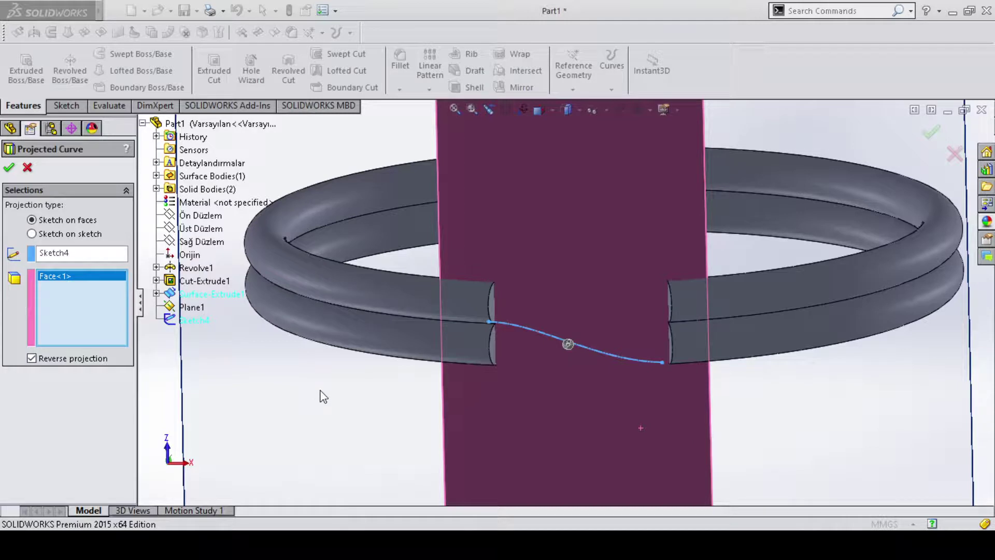
pyautogui.click(32, 358)
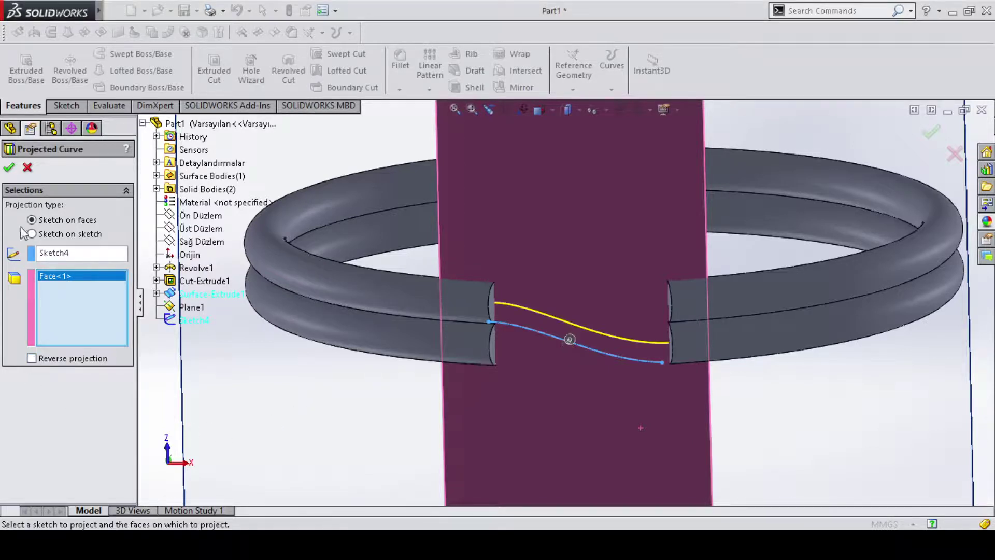
pyautogui.click(9, 167)
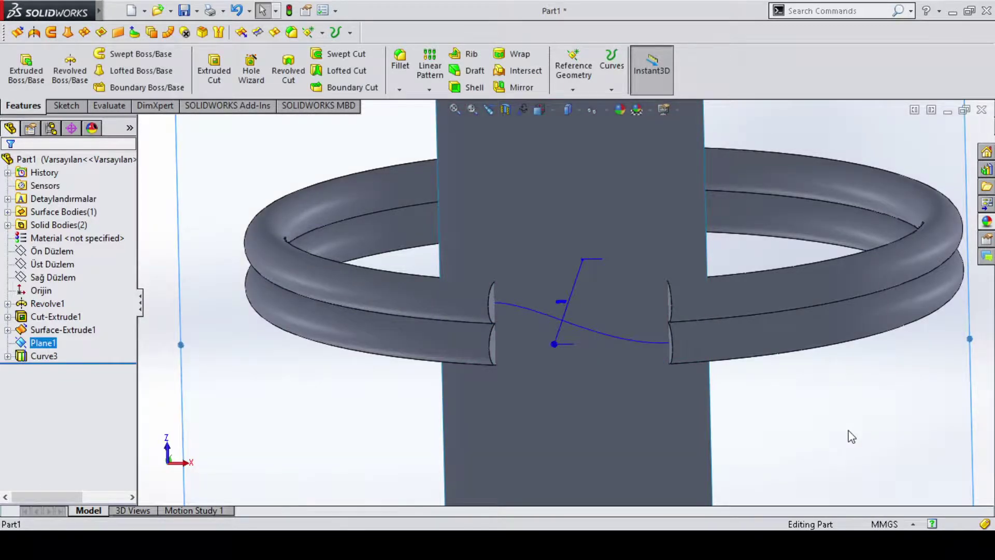
# Step: Hide Surface-Extrude1, then select Plane1 and the left tube's circular end edge
pyautogui.moveTo(840, 451); pyautogui.dragTo(840, 487, button='middle')
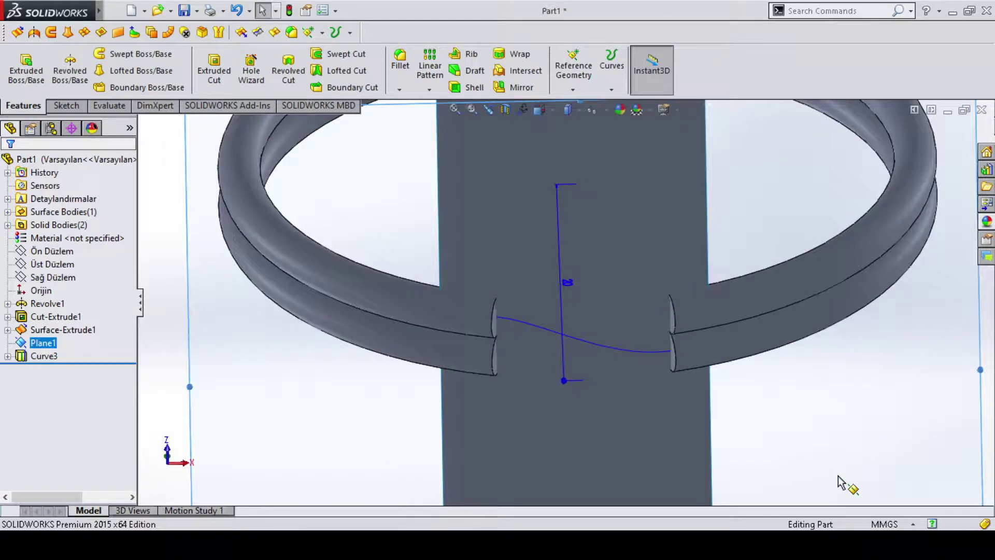
pyautogui.click(617, 469)
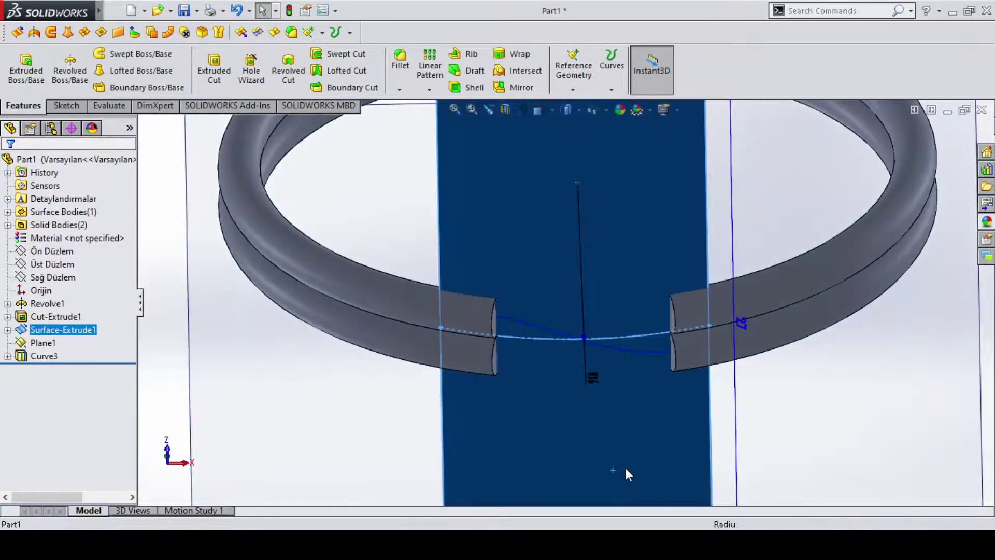
pyautogui.click(811, 416)
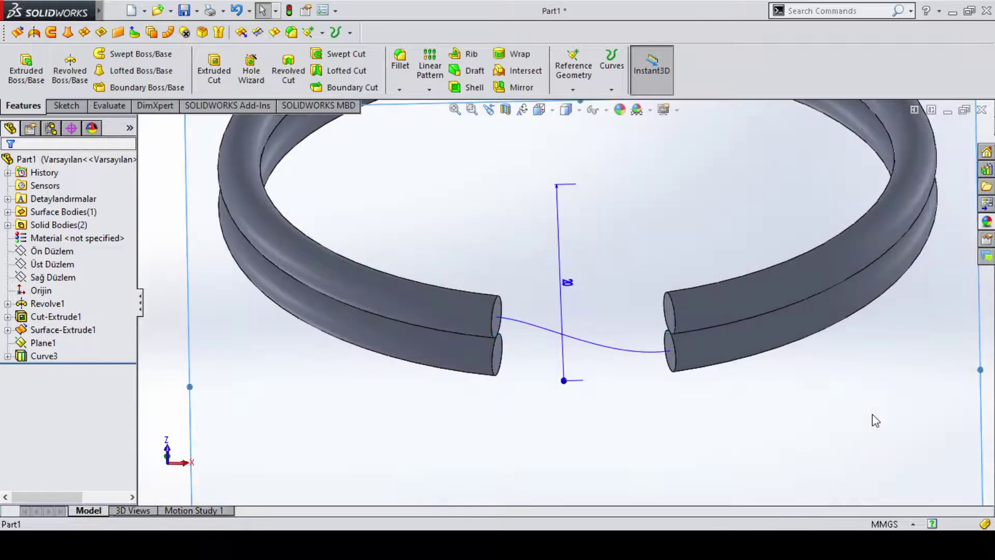
pyautogui.click(851, 428)
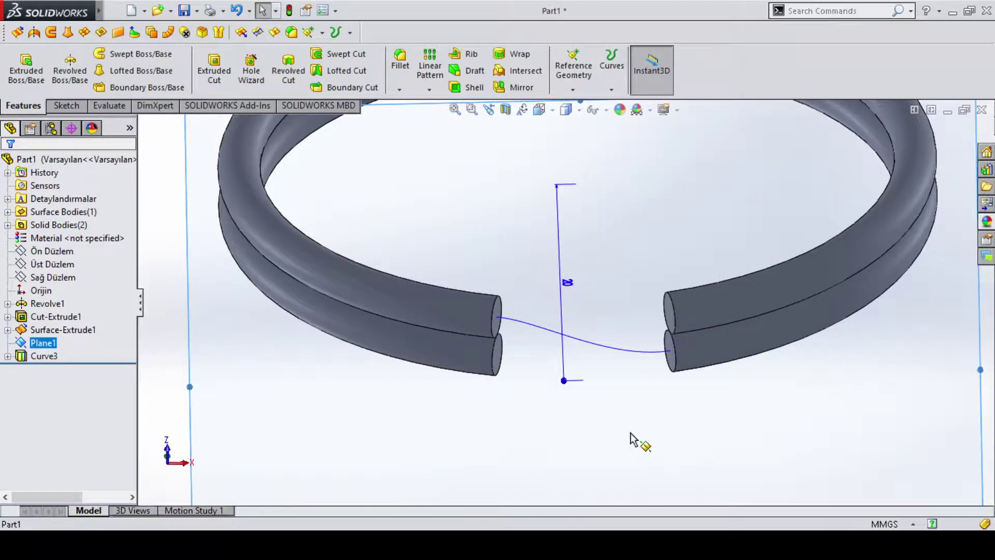
pyautogui.click(495, 315)
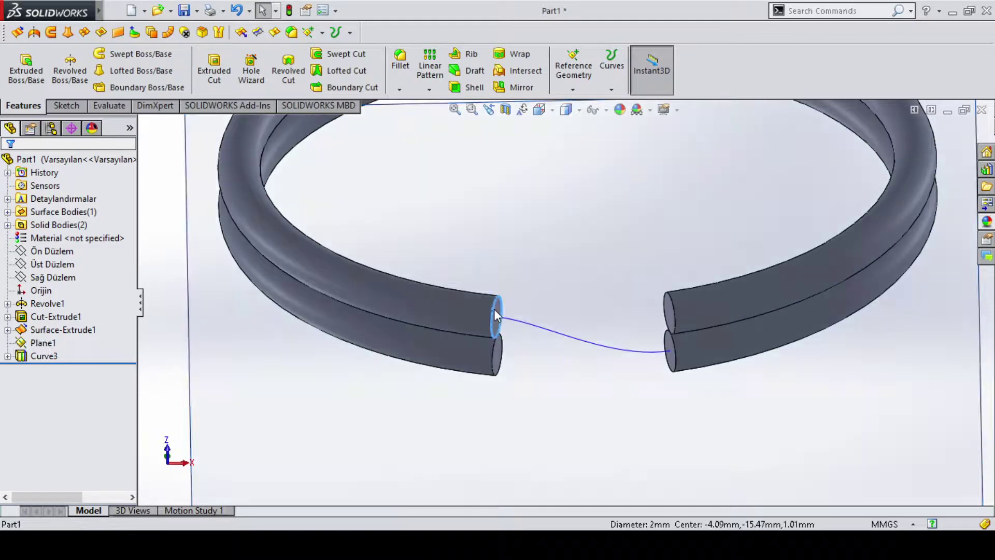
# Step: Try converting the tube end edge into a sketch, then cancel and return to the feature commands
pyautogui.click(69, 107)
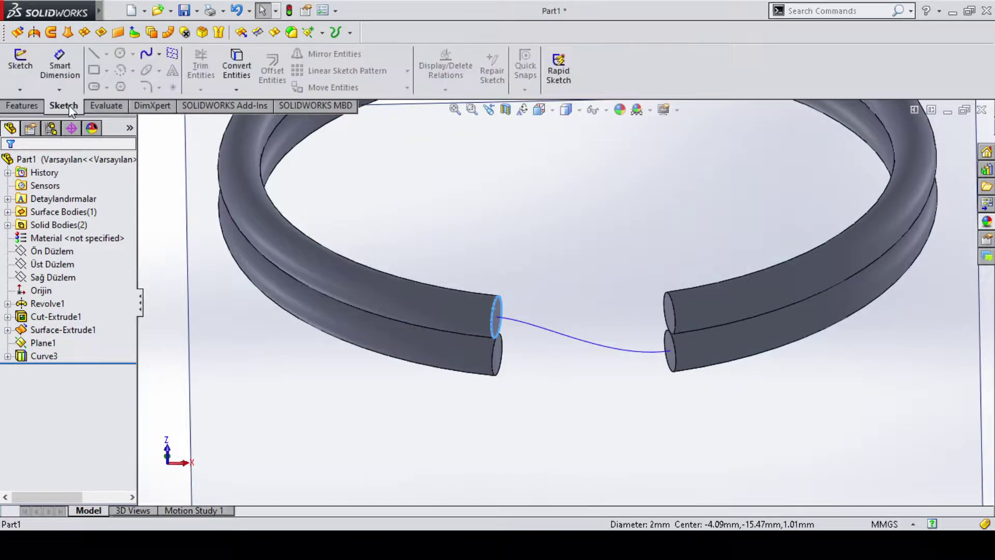
pyautogui.click(236, 68)
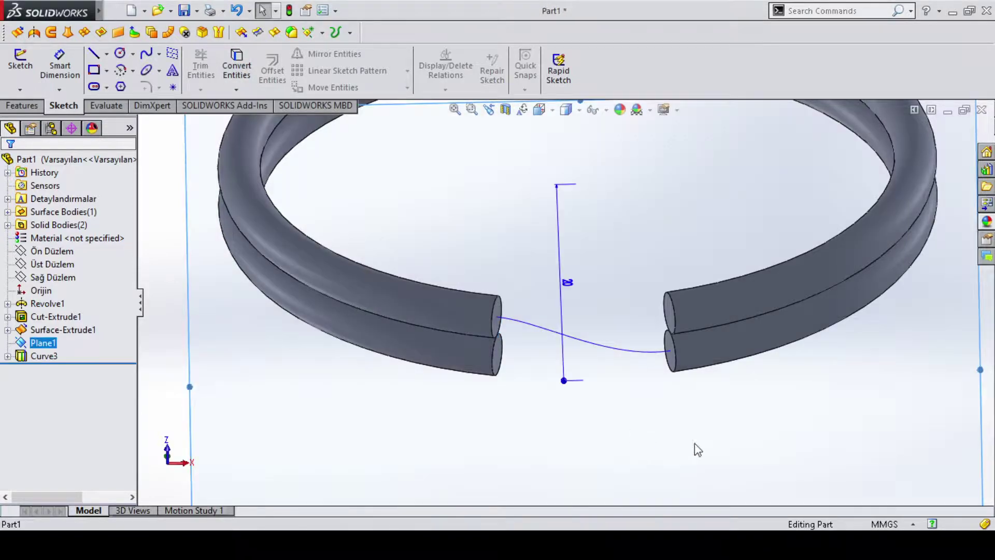
pyautogui.press('f')
pyautogui.moveTo(863, 370)
pyautogui.mouseDown(button='middle')
pyautogui.moveTo(868, 354)
pyautogui.moveTo(850, 358)
pyautogui.mouseUp(button='middle')
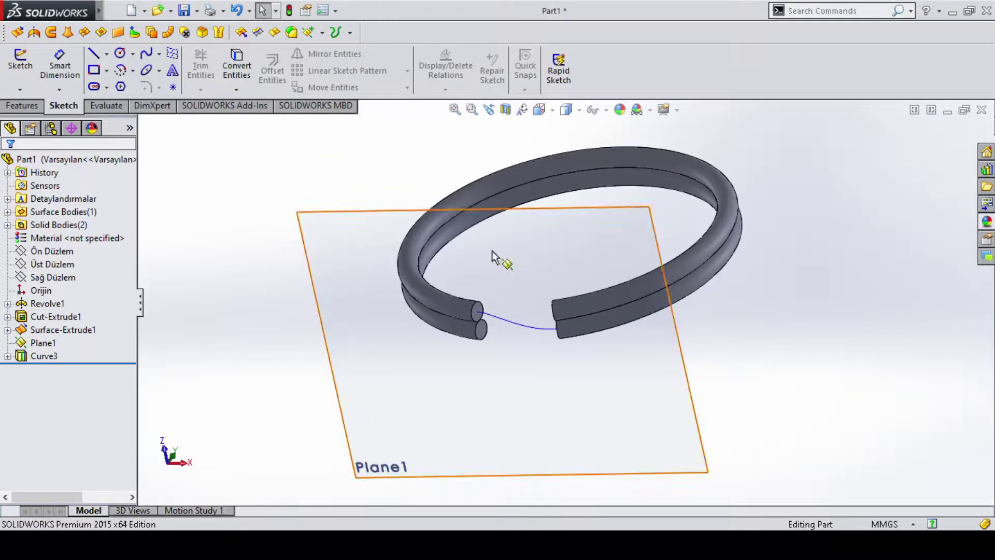
pyautogui.click(20, 70)
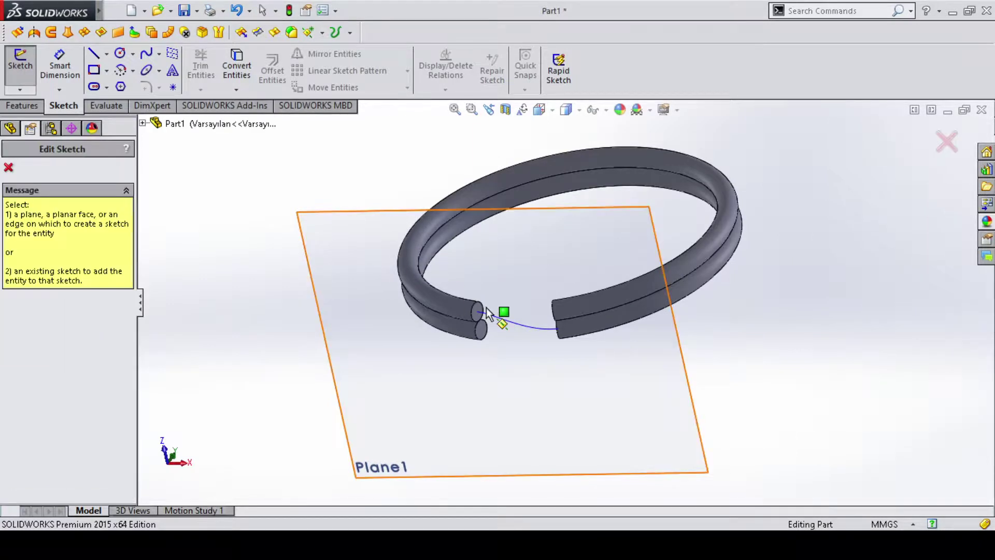
pyautogui.press('Escape')
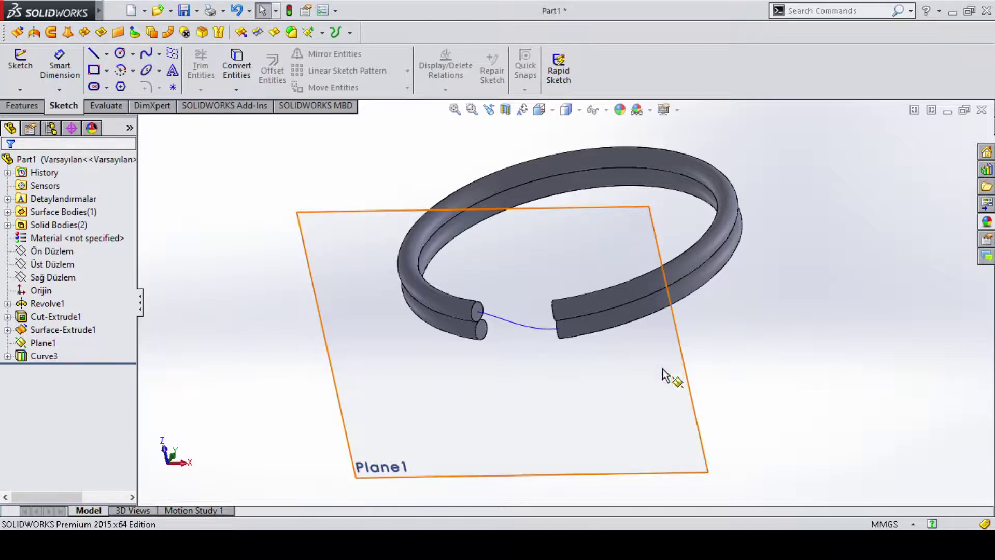
pyautogui.click(35, 106)
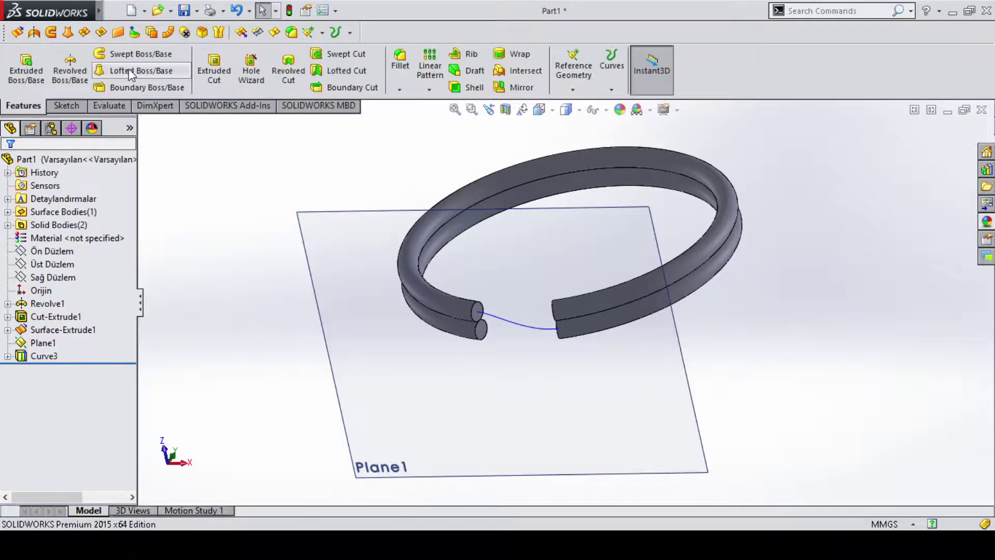
pyautogui.click(142, 58)
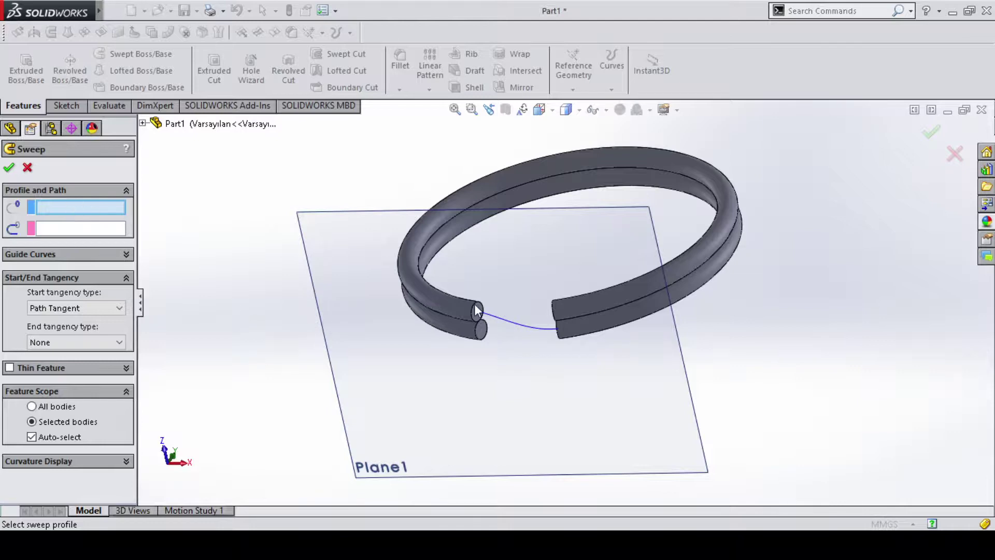
pyautogui.press('Escape')
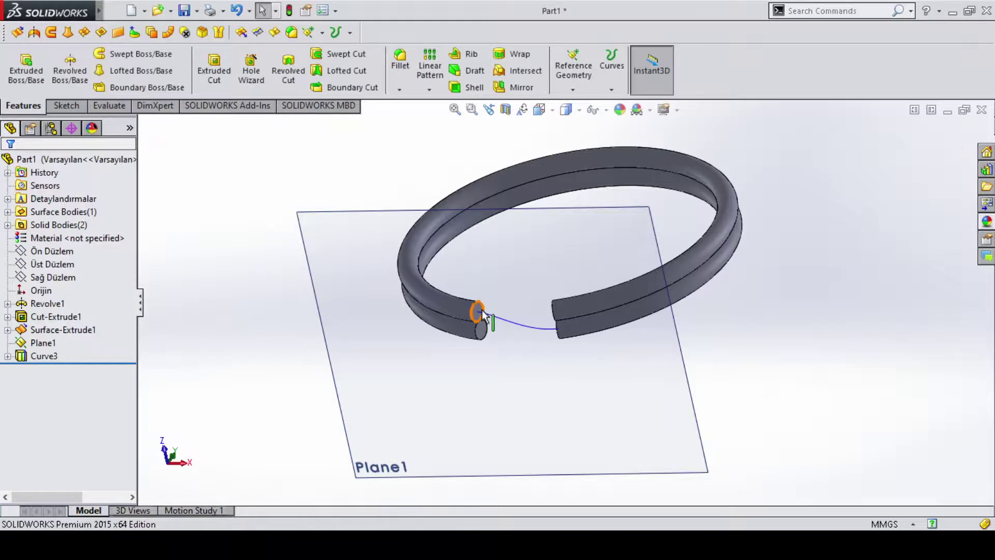
pyautogui.click(482, 312)
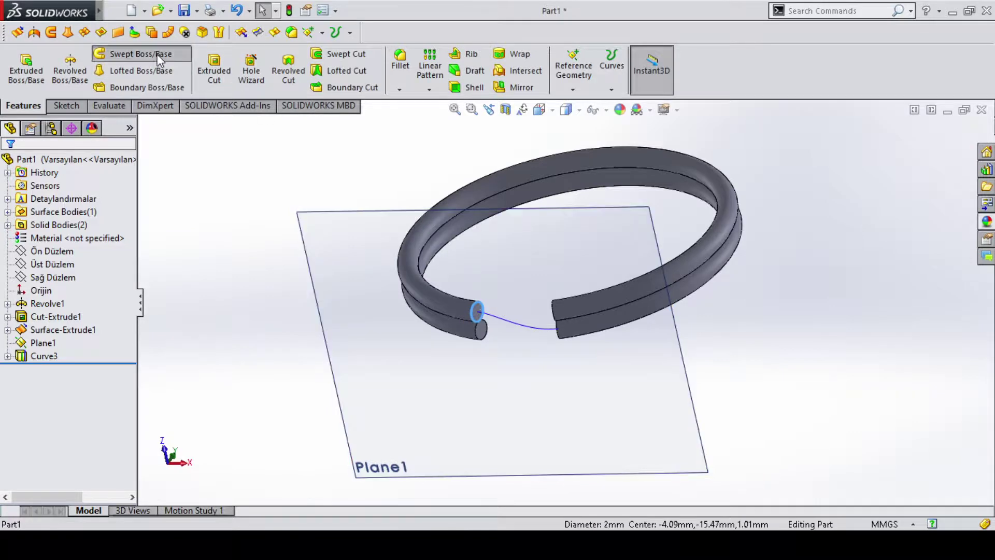
pyautogui.press('Return')
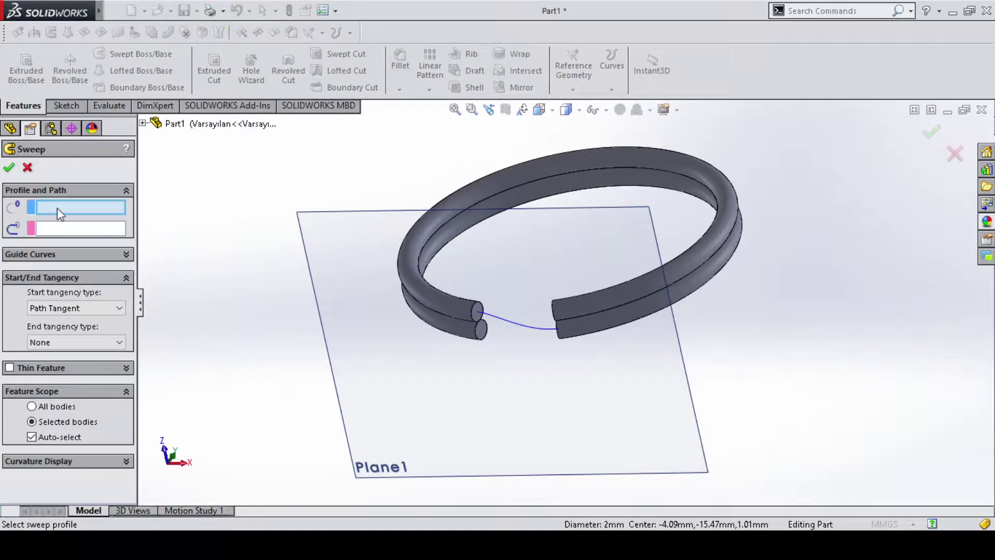
pyautogui.scroll(-3, 481, 311)
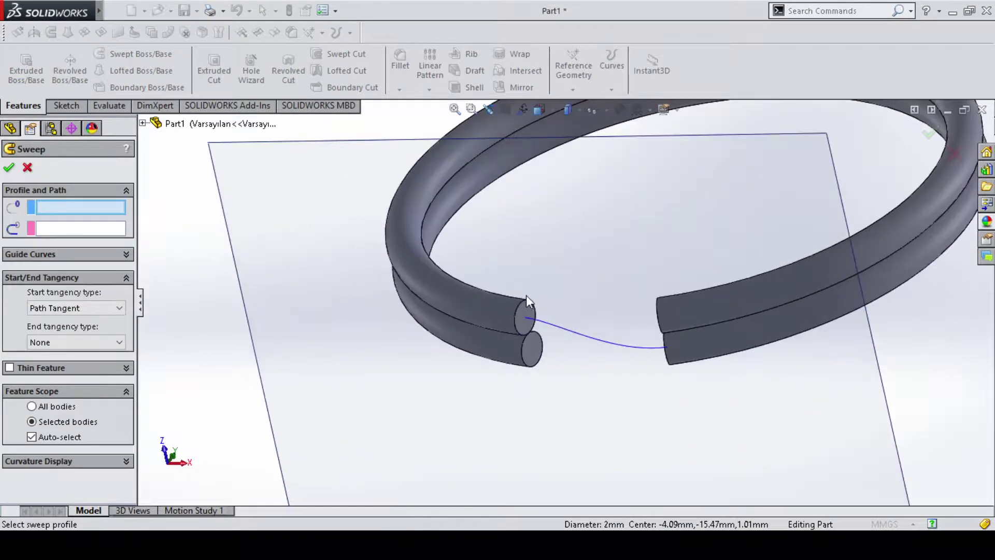
pyautogui.press('Escape')
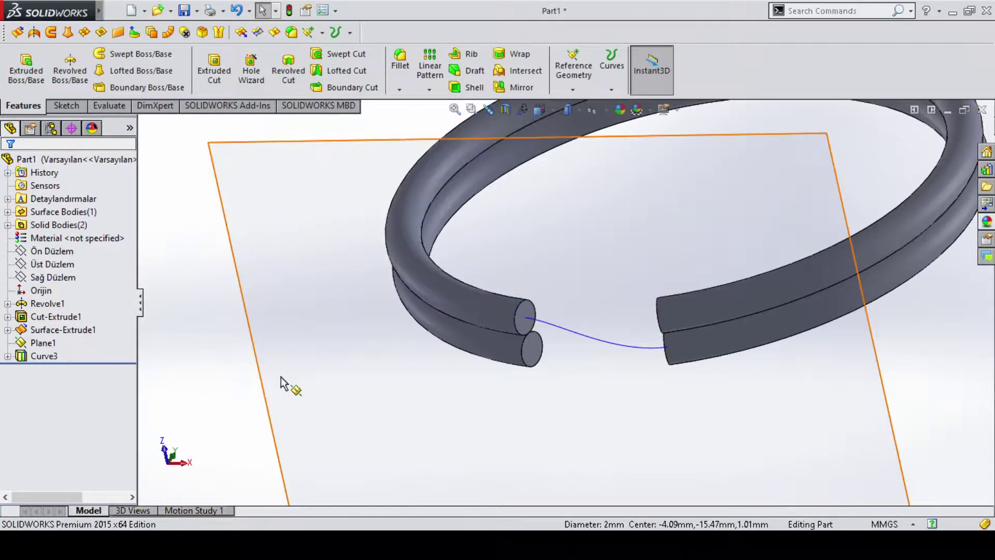
pyautogui.click(505, 423)
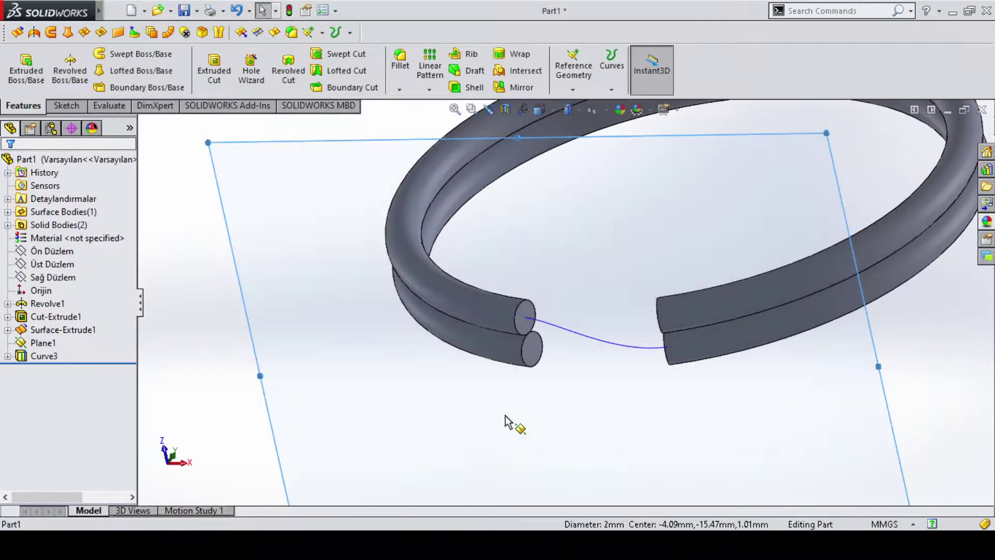
# Step: Hide Plane1 and zoom in on the ring ends bridged by Curve3
pyautogui.click(548, 321)
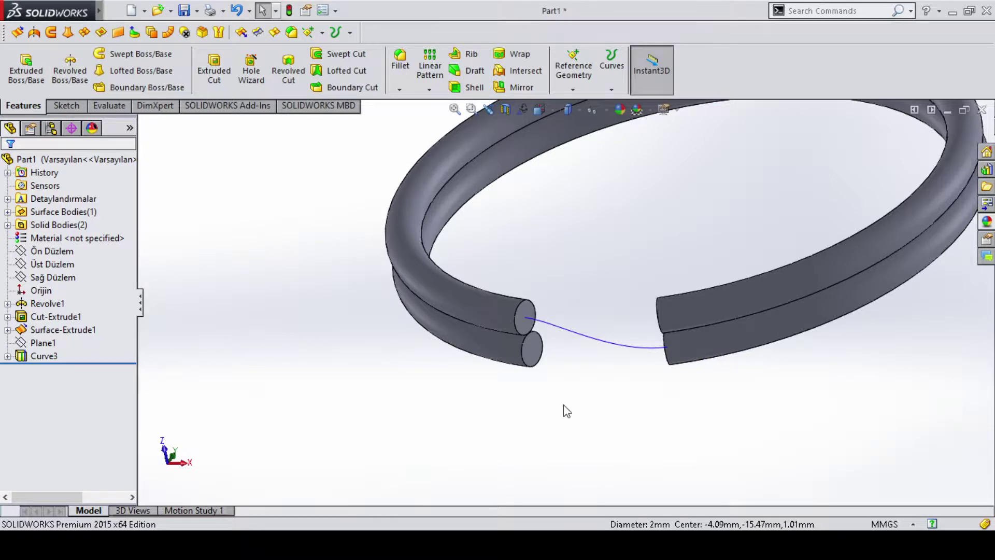
pyautogui.scroll(-3, 570, 399)
pyautogui.scroll(-2, 585, 256)
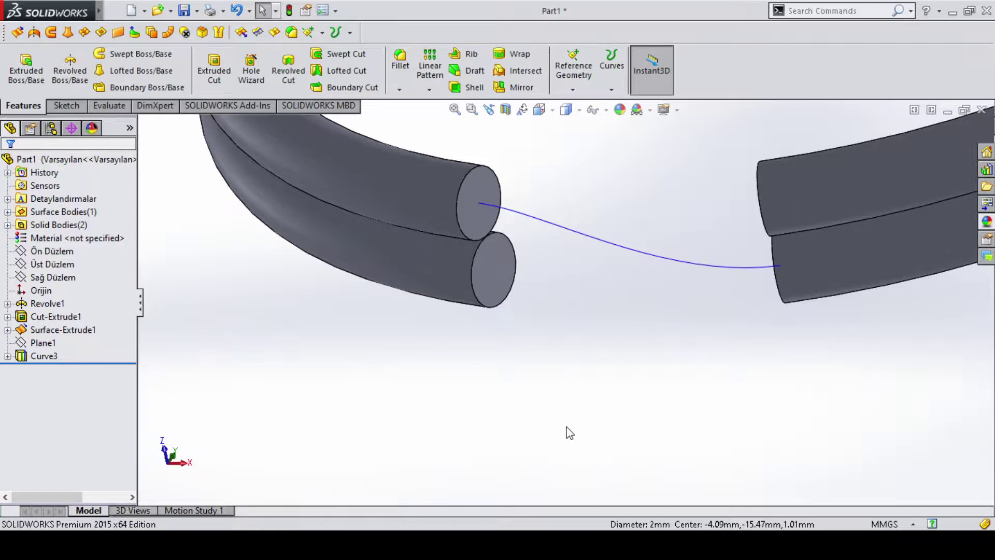
# Step: Select Cut-Extrude1 and try Convert Entities on the upper tube end edge
pyautogui.click(65, 319)
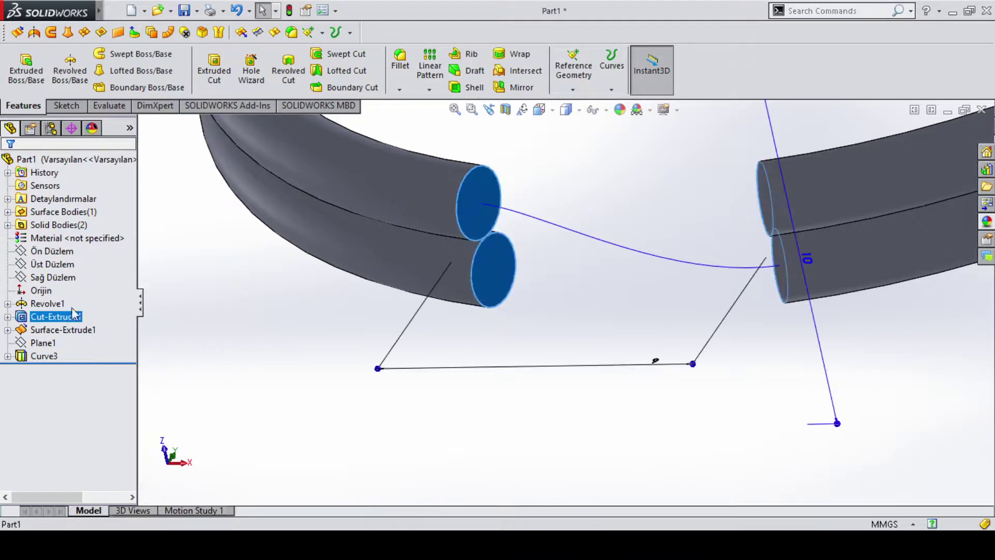
pyautogui.click(63, 105)
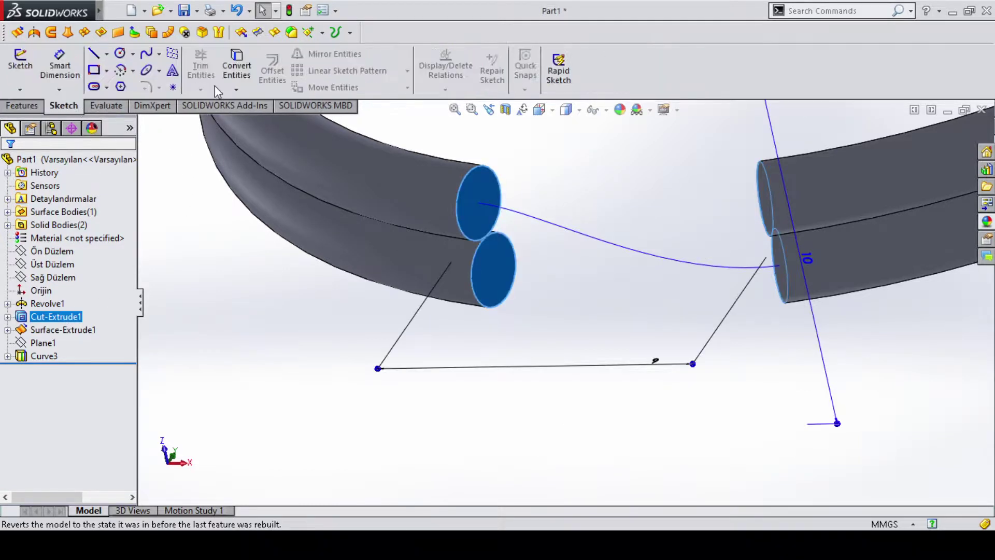
pyautogui.click(239, 76)
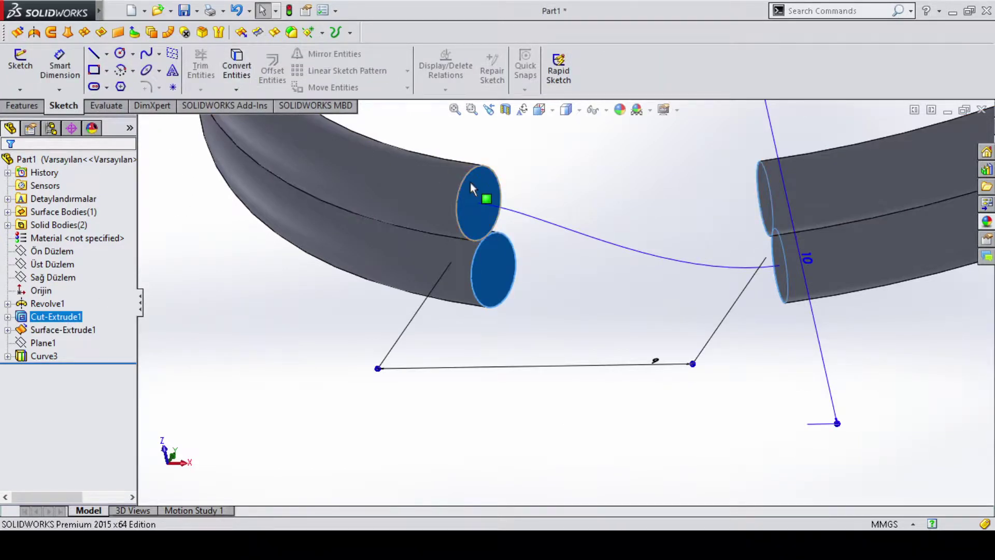
pyautogui.click(465, 183)
pyautogui.click(236, 65)
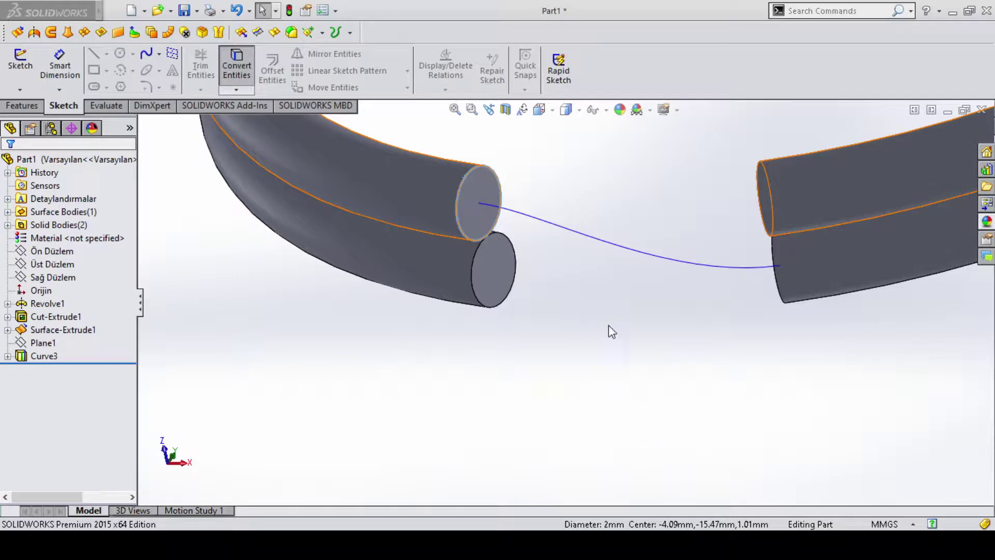
# Step: Reveal Sketch2 under Cut-Extrude1, view the ring from the front, and look normal to Sağ Düzlem
pyautogui.click(7, 317)
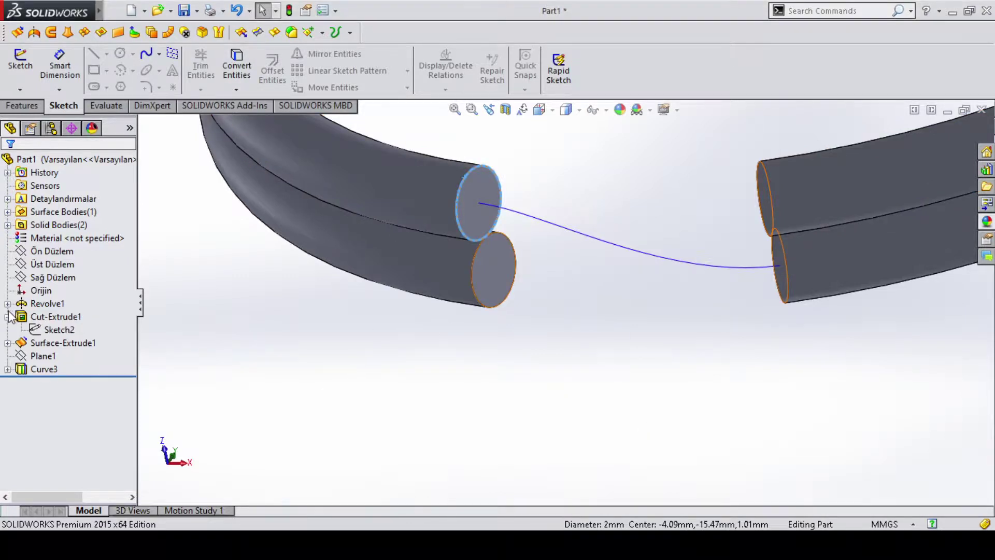
pyautogui.click(77, 343)
pyautogui.click(71, 331)
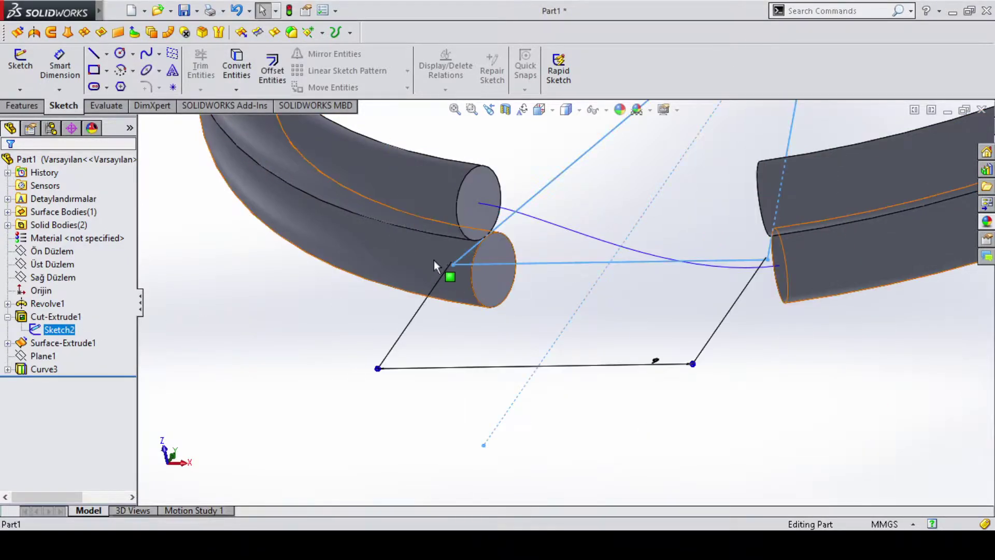
pyautogui.hotkey('ctrl', '1')
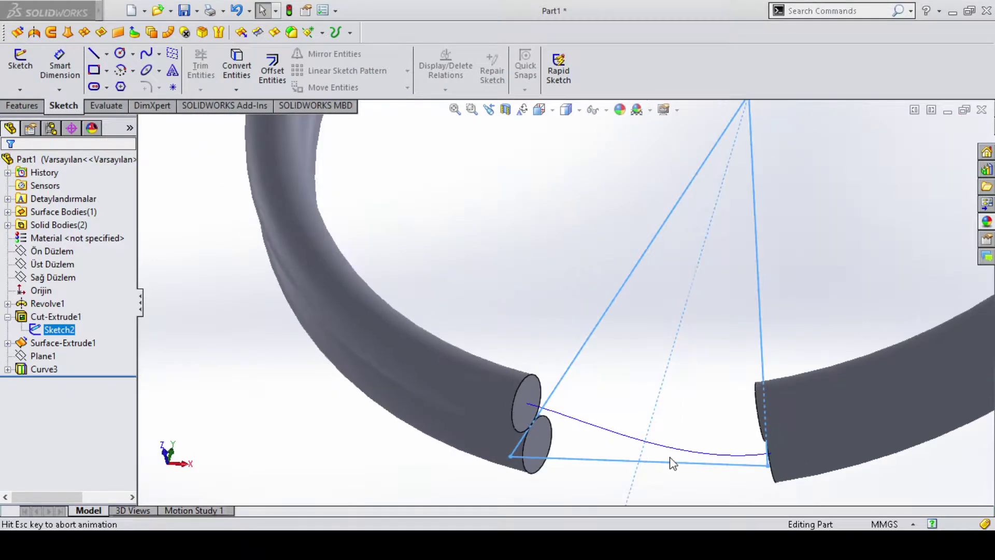
pyautogui.scroll(2, 533, 418)
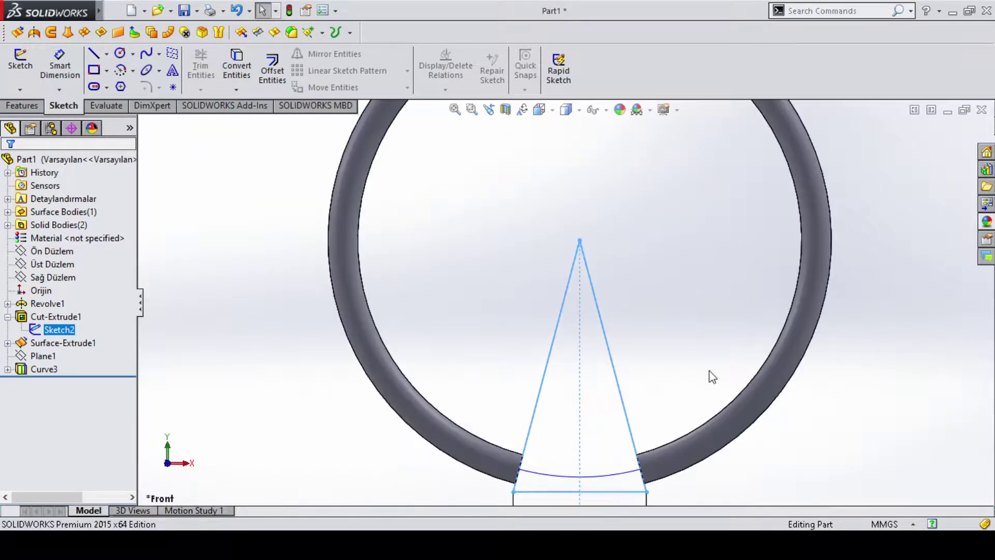
pyautogui.click(502, 368)
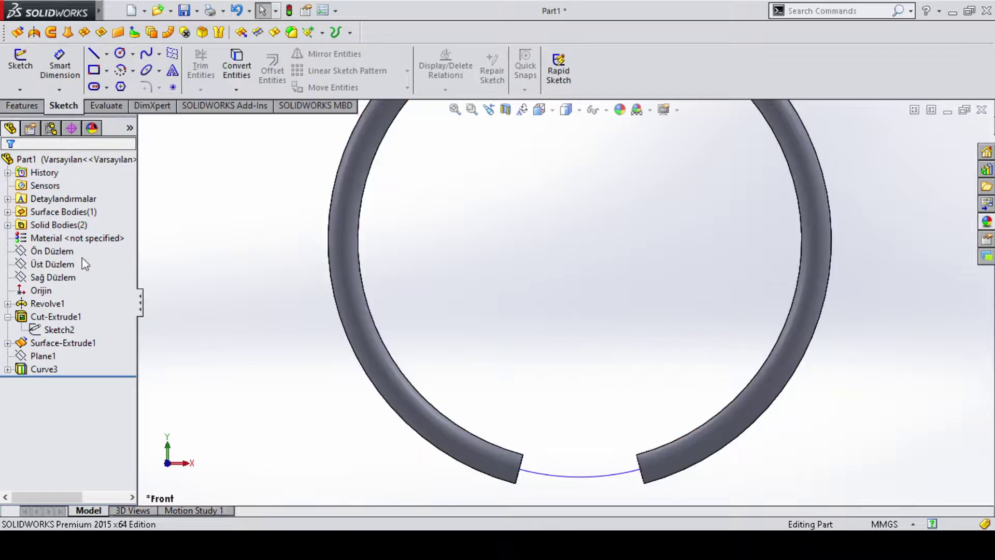
pyautogui.click(70, 265)
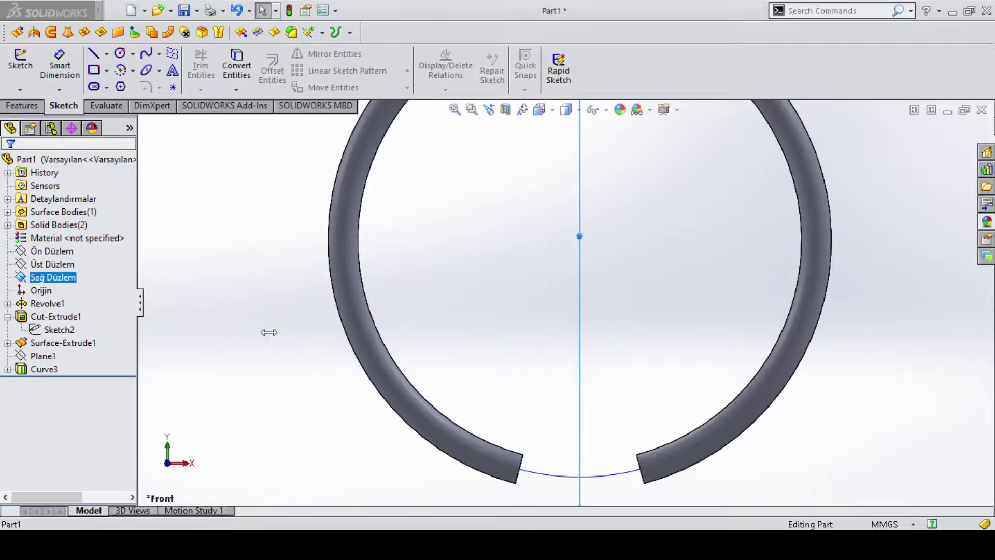
pyautogui.hotkey('ctrl', '8')
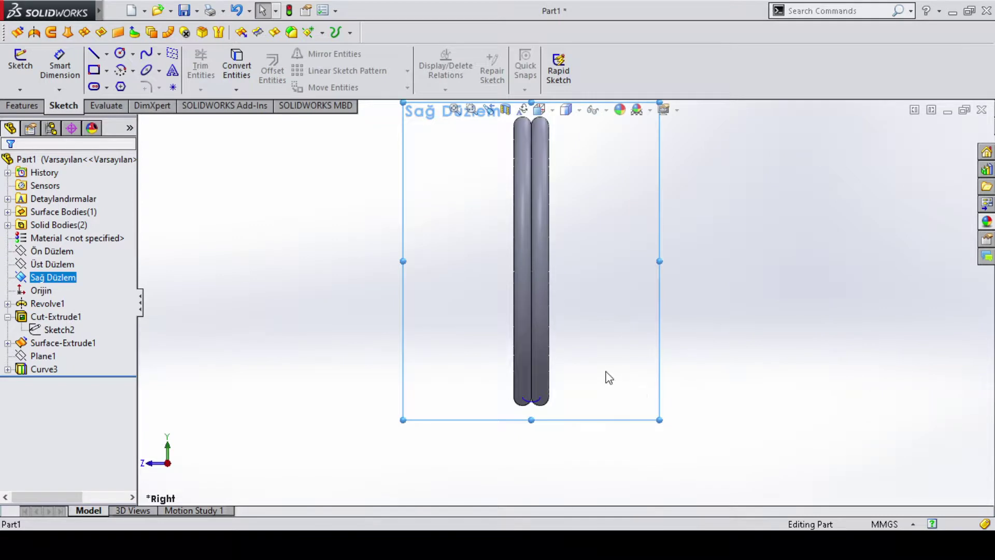
pyautogui.scroll(-1, 509, 378)
pyautogui.scroll(-3, 627, 366)
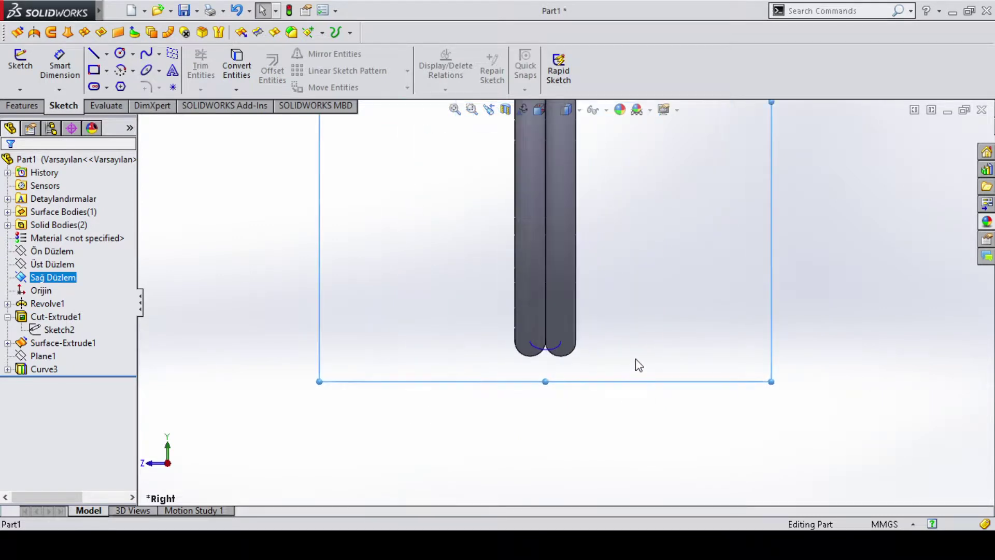
pyautogui.scroll(-2, 601, 363)
pyautogui.moveTo(356, 311); pyautogui.dragTo(334, 289, button='middle')
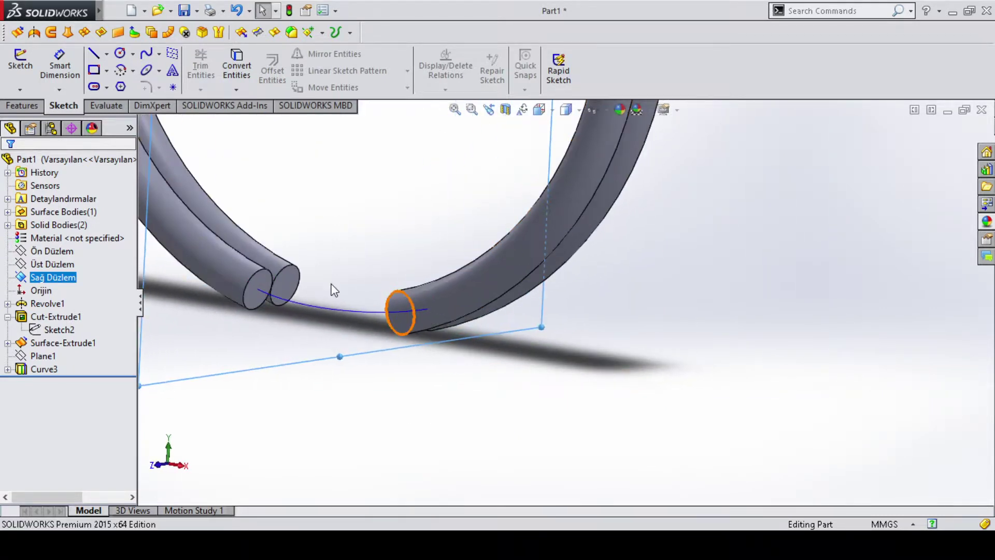
pyautogui.moveTo(339, 433)
pyautogui.mouseDown(button='middle')
pyautogui.moveTo(302, 382)
pyautogui.moveTo(288, 338)
pyautogui.moveTo(324, 309)
pyautogui.mouseUp(button='middle')
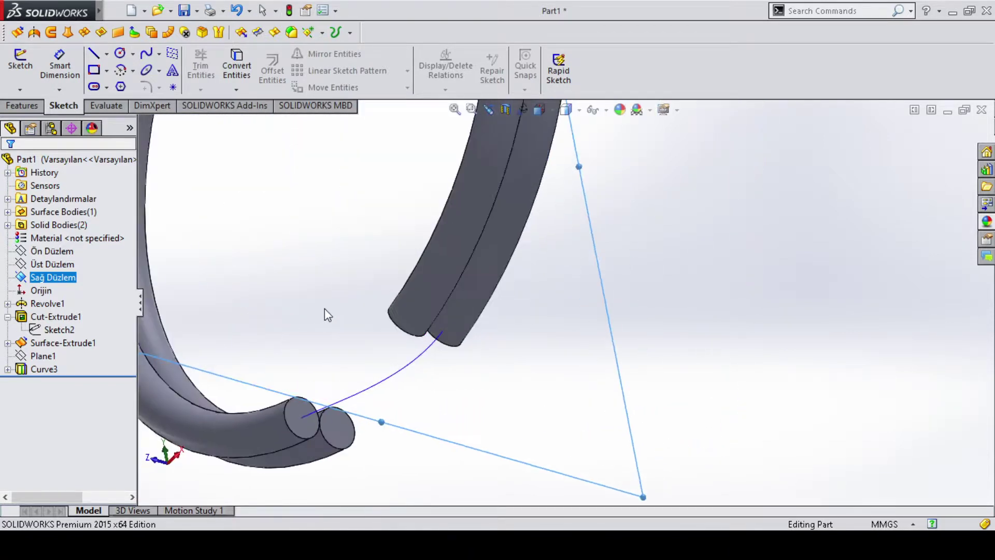
pyautogui.click(290, 406)
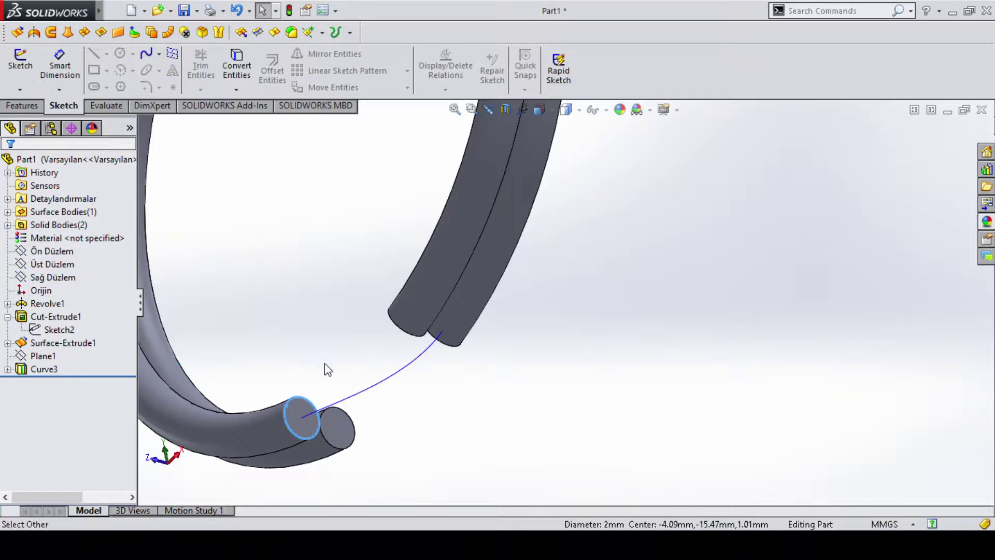
pyautogui.click(243, 68)
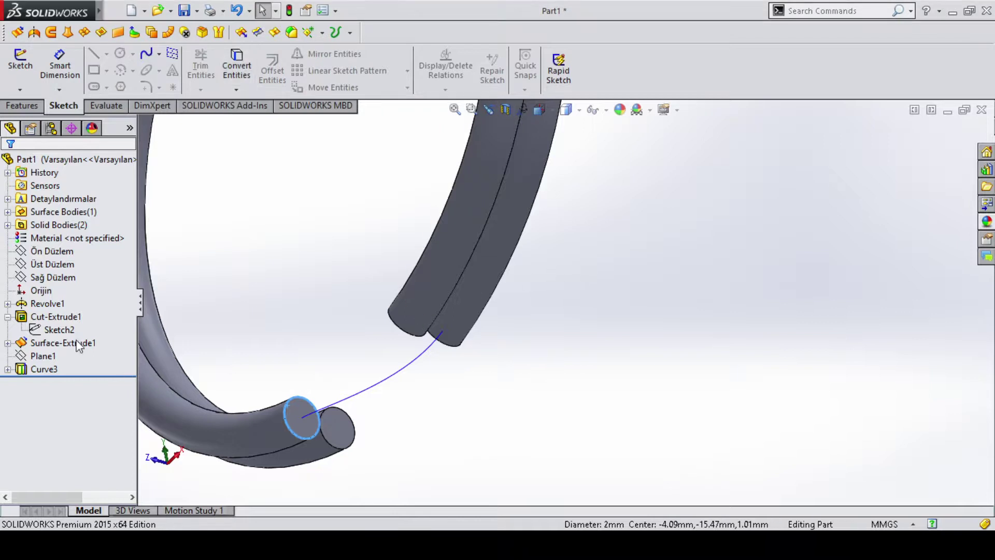
pyautogui.click(22, 63)
pyautogui.click(41, 356)
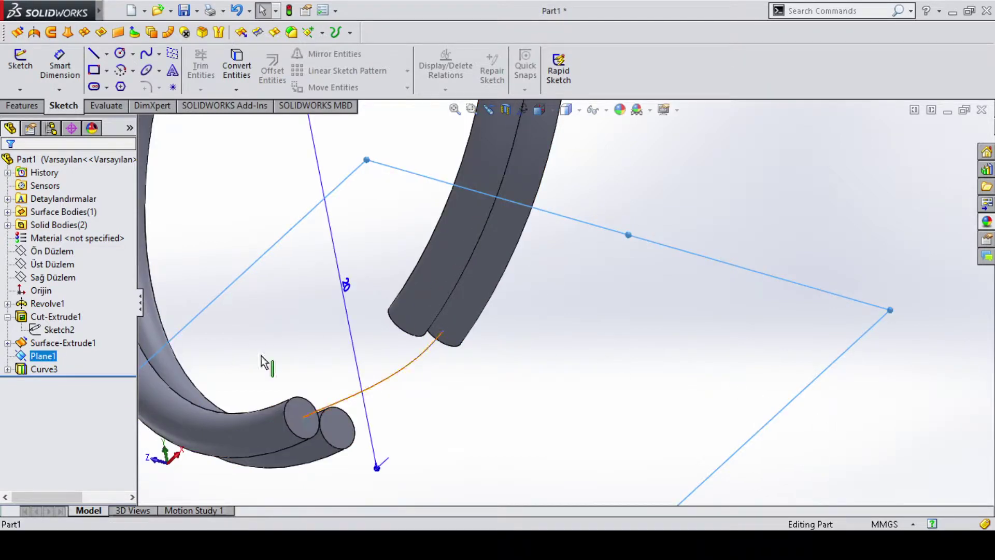
pyautogui.click(51, 316)
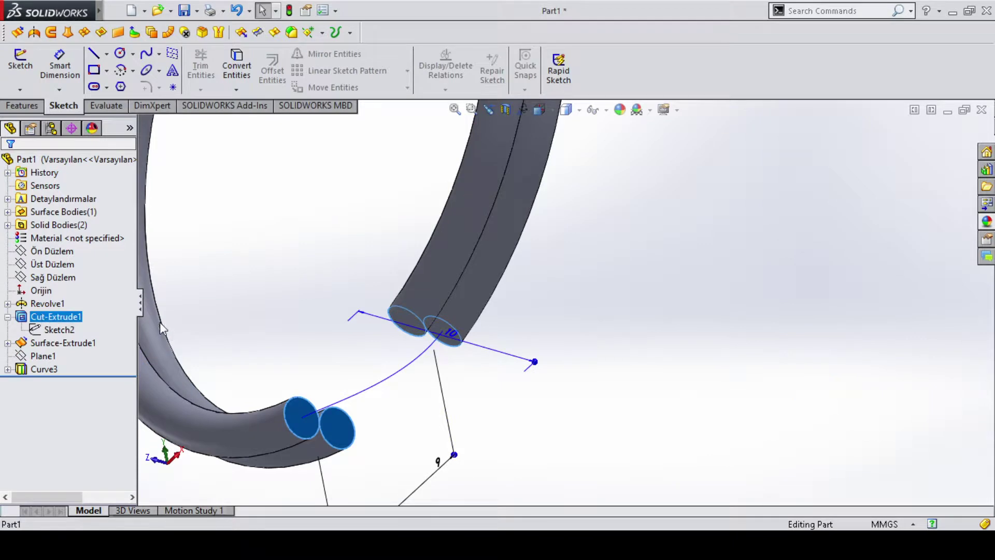
pyautogui.click(595, 366)
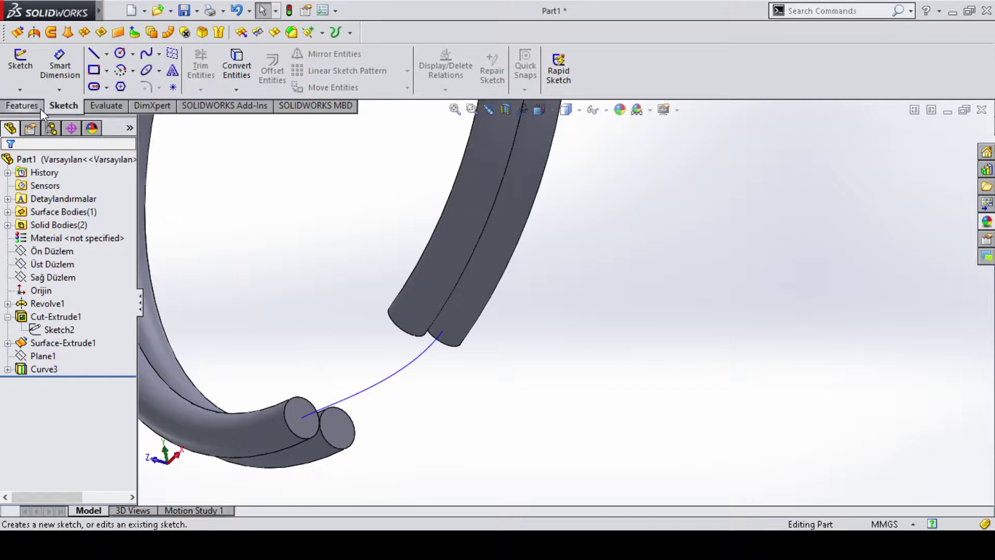
# Step: Create Sketch5 on the lower tube's end face holding its converted circular outline
pyautogui.click(295, 419)
pyautogui.click(361, 382)
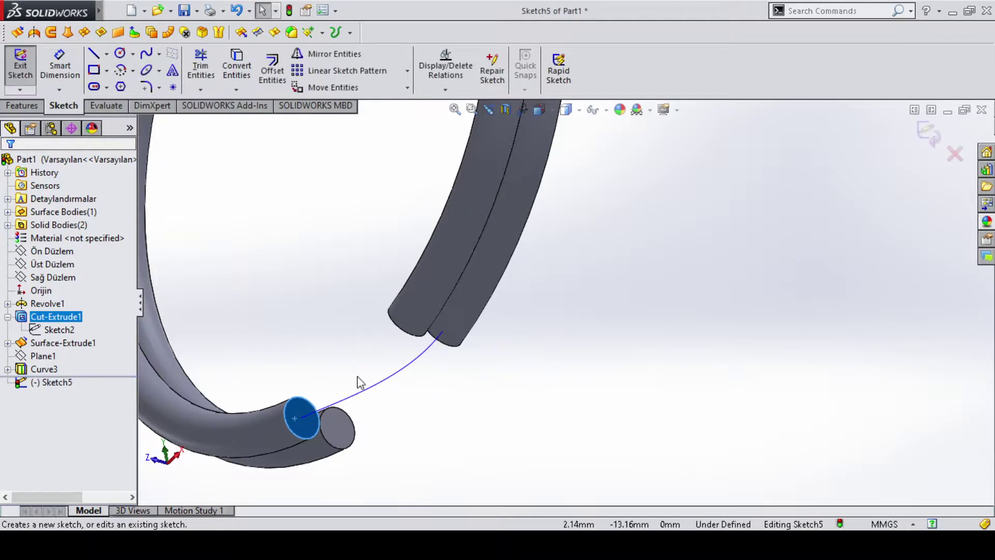
pyautogui.click(235, 70)
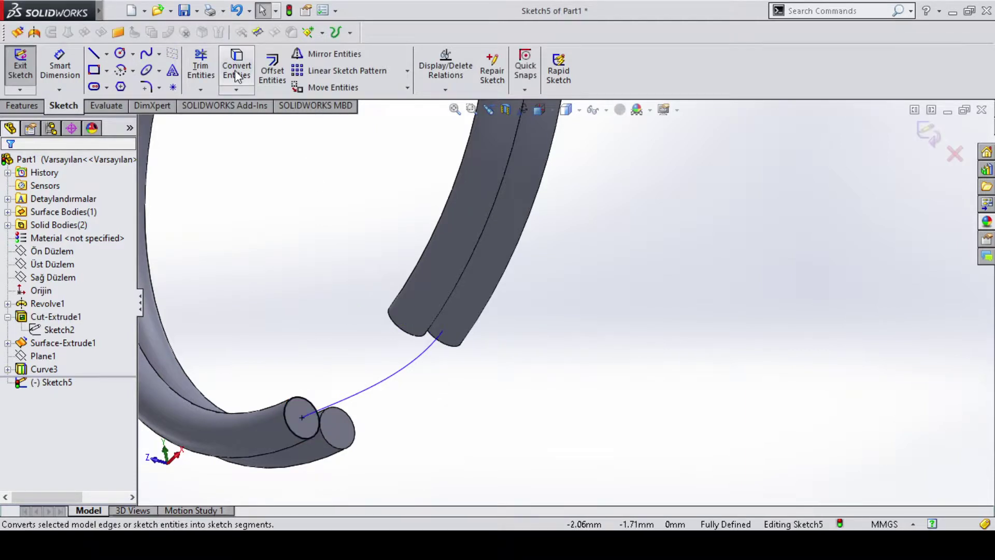
pyautogui.click(22, 106)
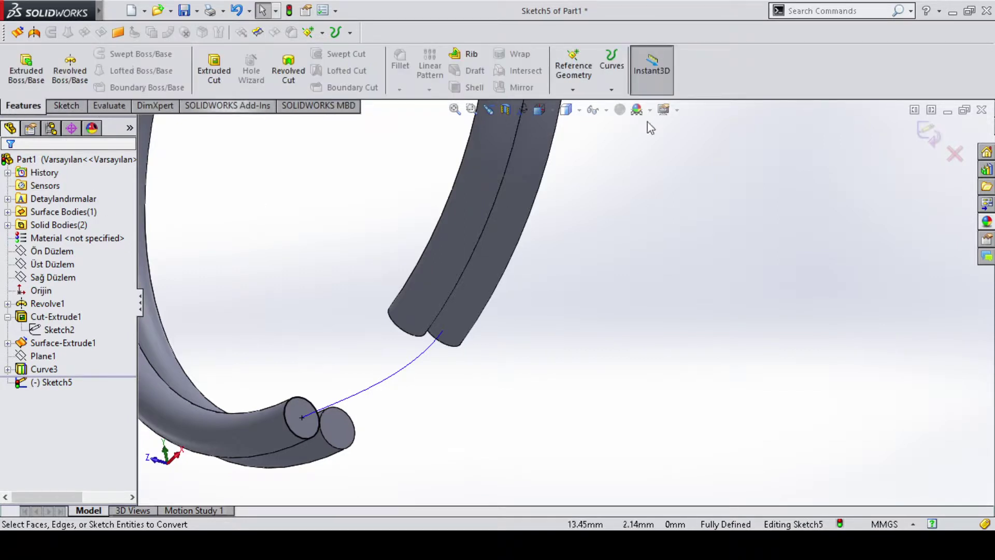
# Step: Sweep Sketch5's circle along Curve3 as Sweep1, joining both ring ends into one body
pyautogui.click(930, 141)
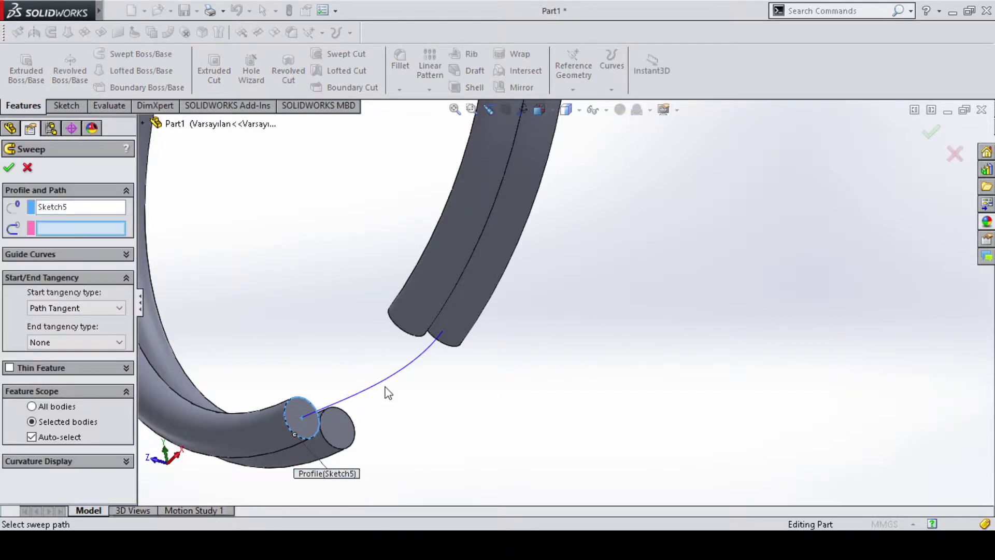
pyautogui.click(383, 384)
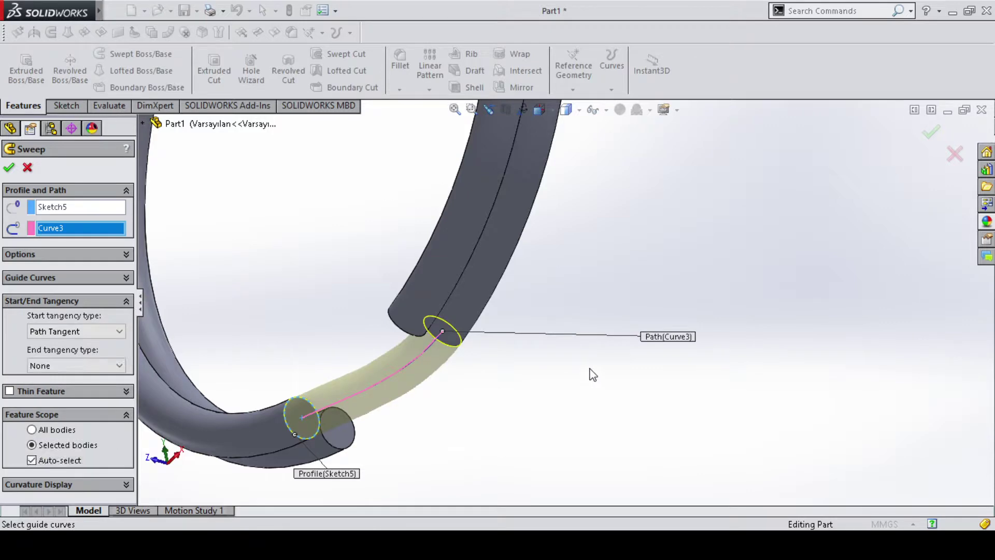
pyautogui.moveTo(593, 374); pyautogui.dragTo(611, 325, button='middle')
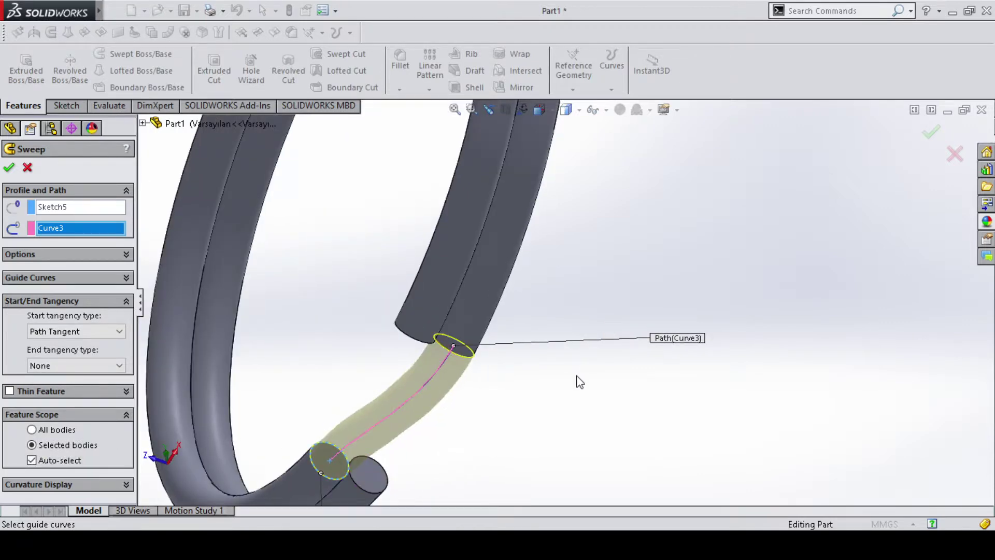
pyautogui.click(10, 168)
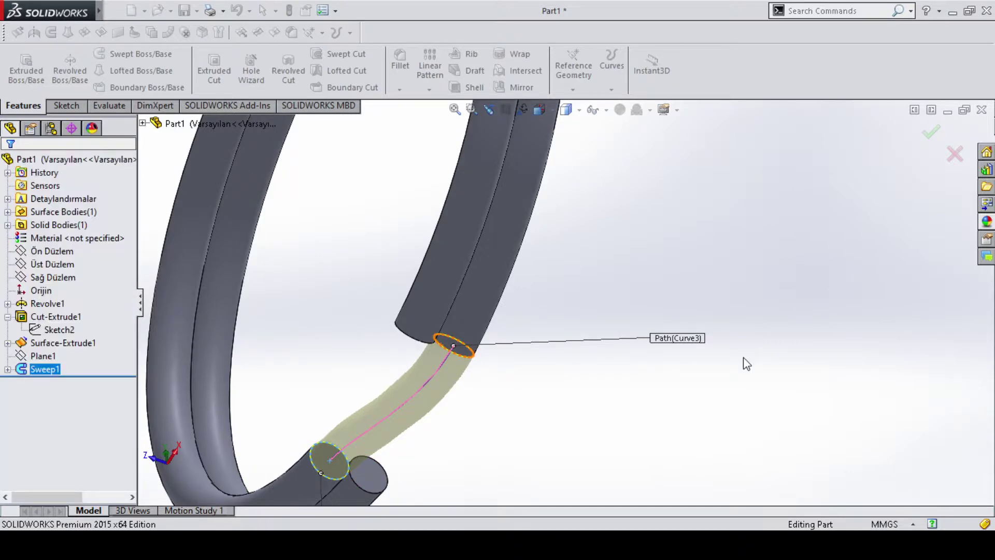
# Step: Orbit and zoom around the joined ring to inspect Sweep1's tube, ending in a standard view
pyautogui.press('f')
pyautogui.moveTo(698, 347)
pyautogui.mouseDown(button='middle')
pyautogui.moveTo(660, 369)
pyautogui.moveTo(702, 335)
pyautogui.mouseUp(button='middle')
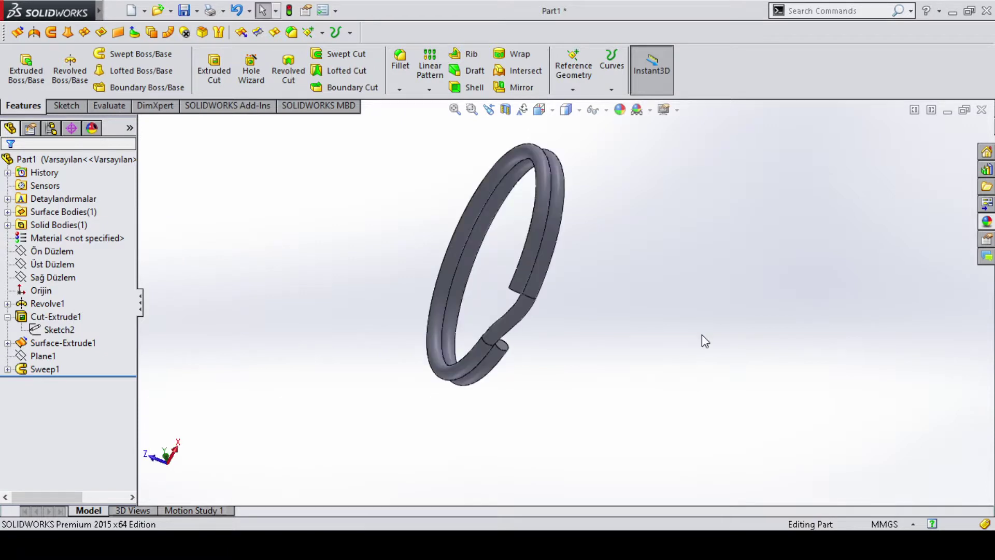
pyautogui.scroll(-5, 705, 341)
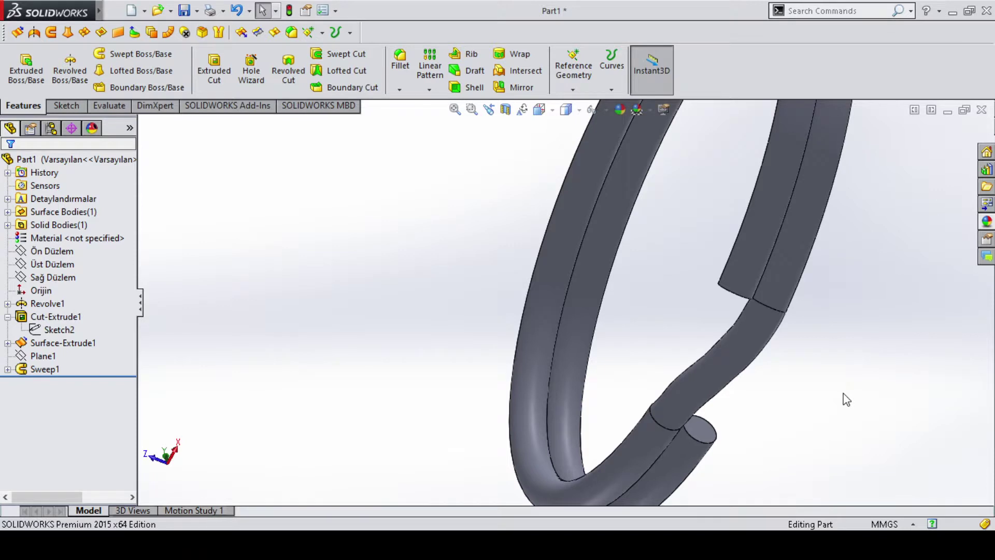
pyautogui.moveTo(846, 399); pyautogui.dragTo(521, 284, button='middle')
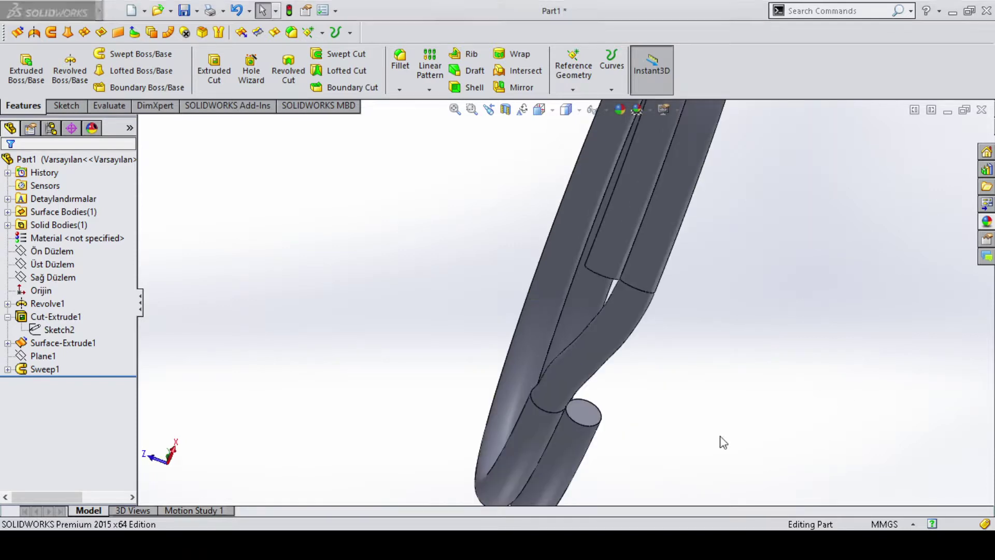
pyautogui.hotkey('ctrl', '8')
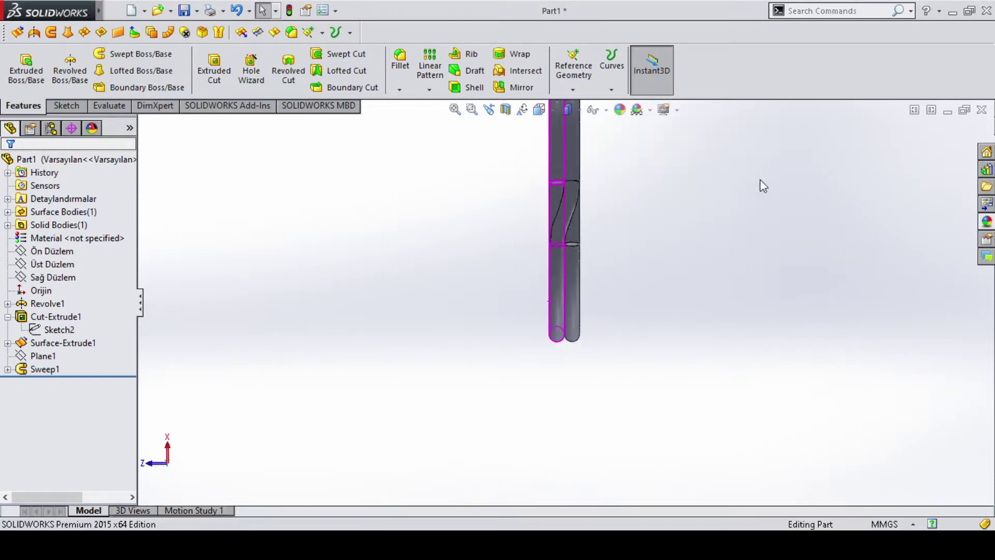
pyautogui.moveTo(764, 185); pyautogui.dragTo(754, 236, button='middle')
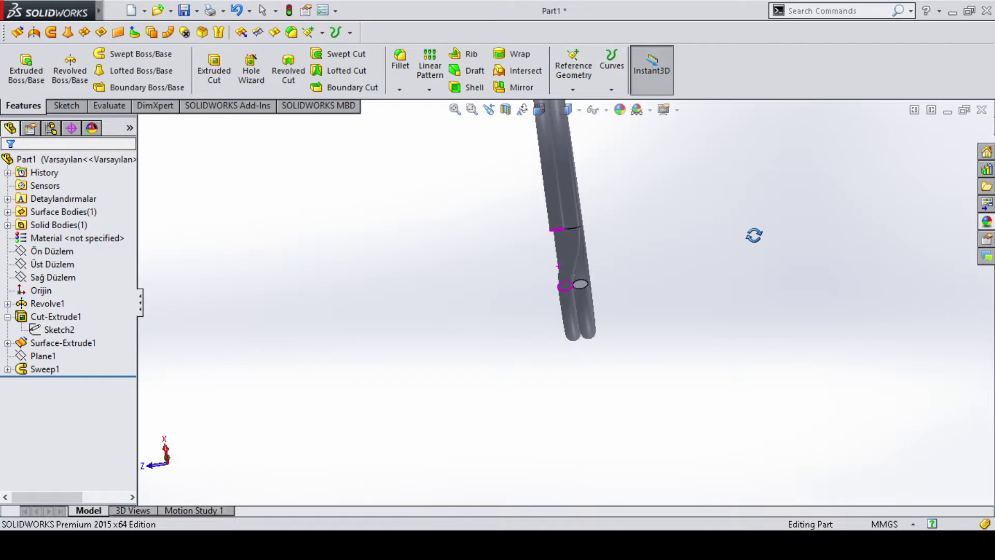
pyautogui.hotkey('ctrl', '8')
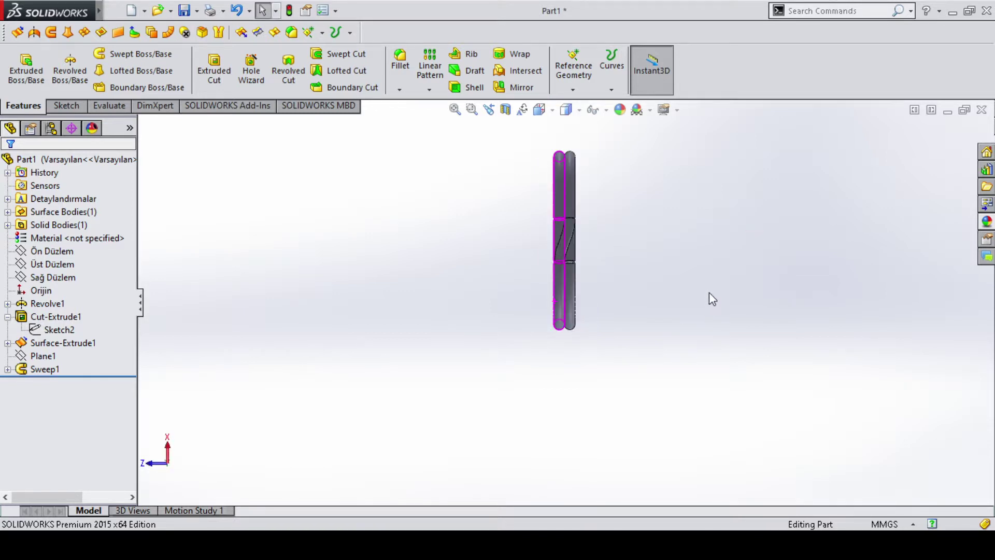
pyautogui.scroll(-3, 598, 207)
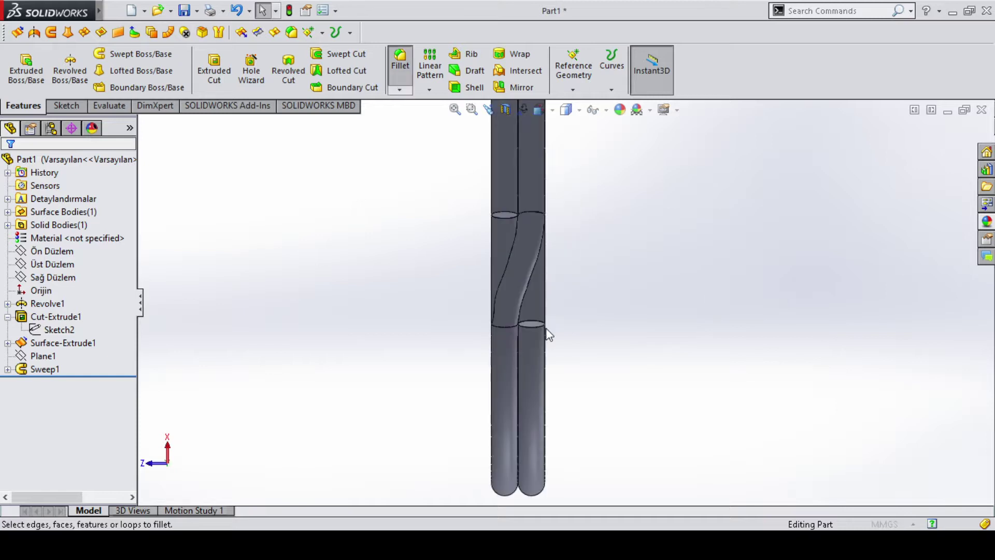
# Step: Pick the upper and lower tube joint edges as fillet candidates
pyautogui.click(539, 326)
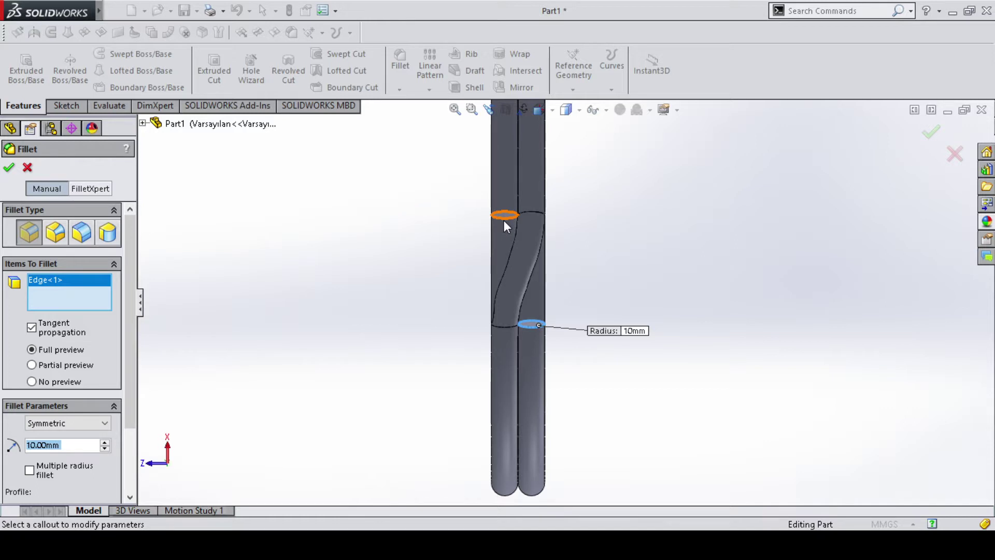
pyautogui.click(504, 217)
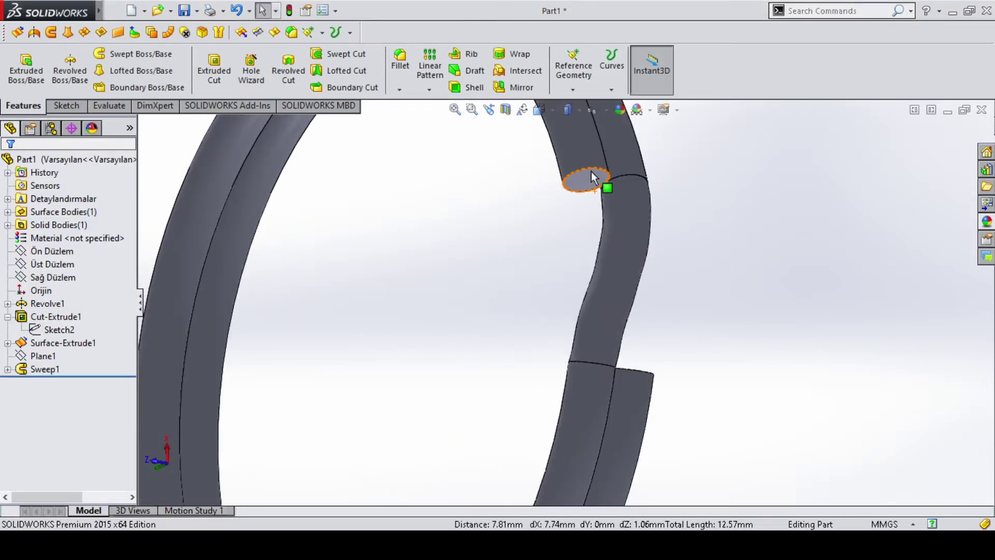
# Step: Fillet the open edges of the upper and lower tube ends with a 0.25mm radius
pyautogui.click(592, 172)
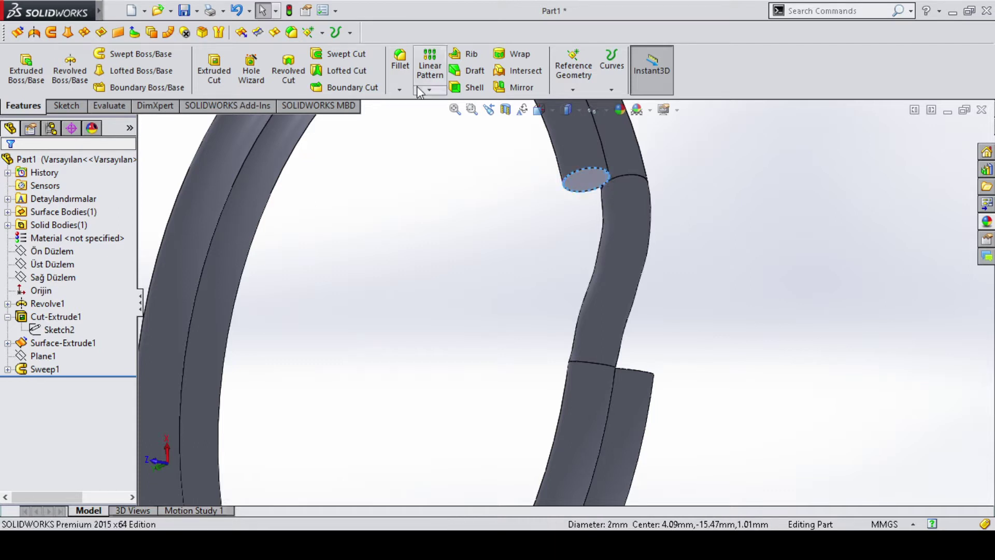
pyautogui.click(400, 63)
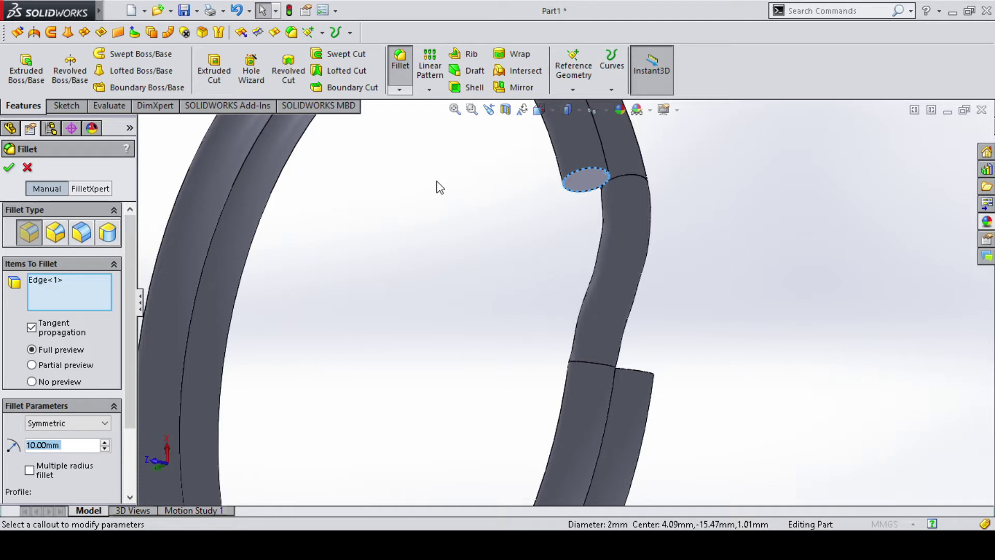
pyautogui.click(642, 374)
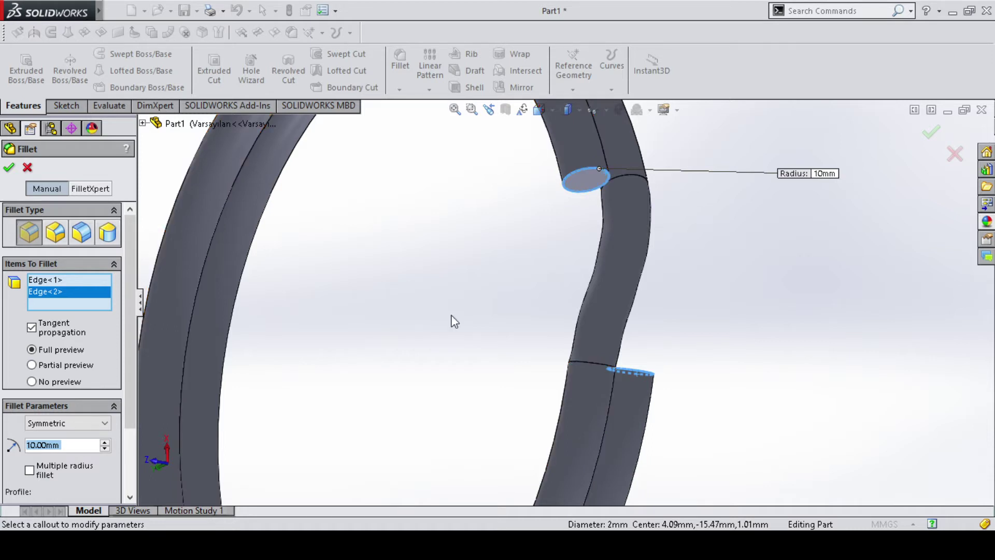
pyautogui.write('0,25')
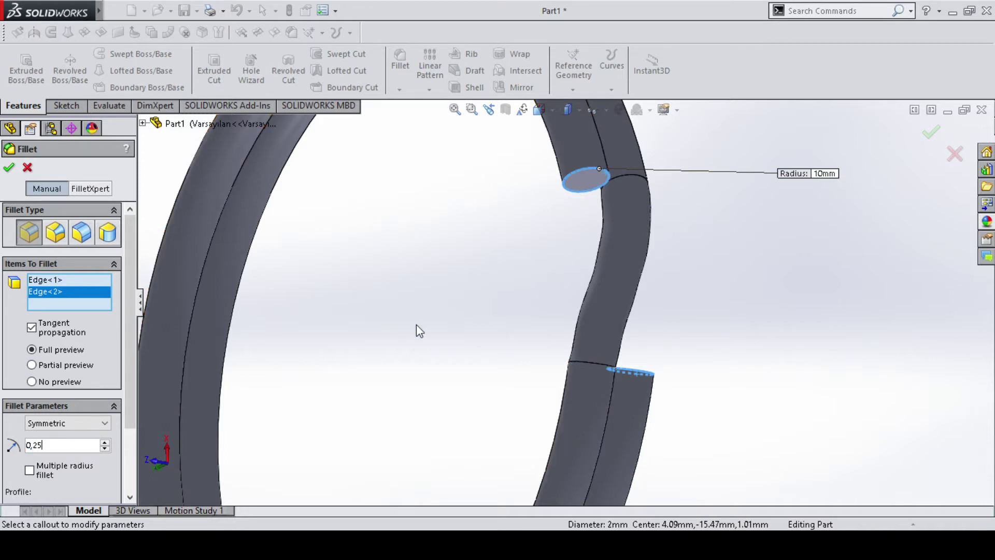
pyautogui.press('Return')
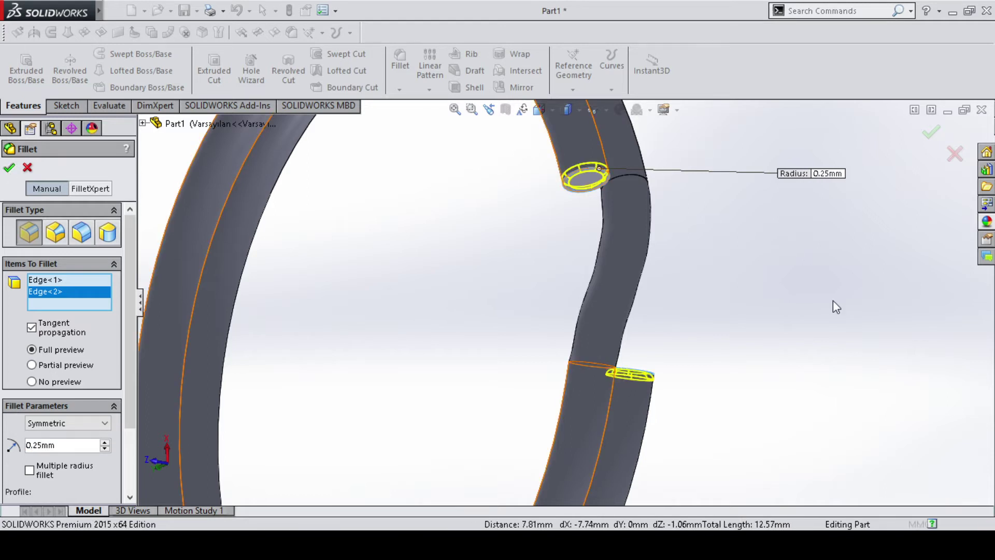
pyautogui.press('Return')
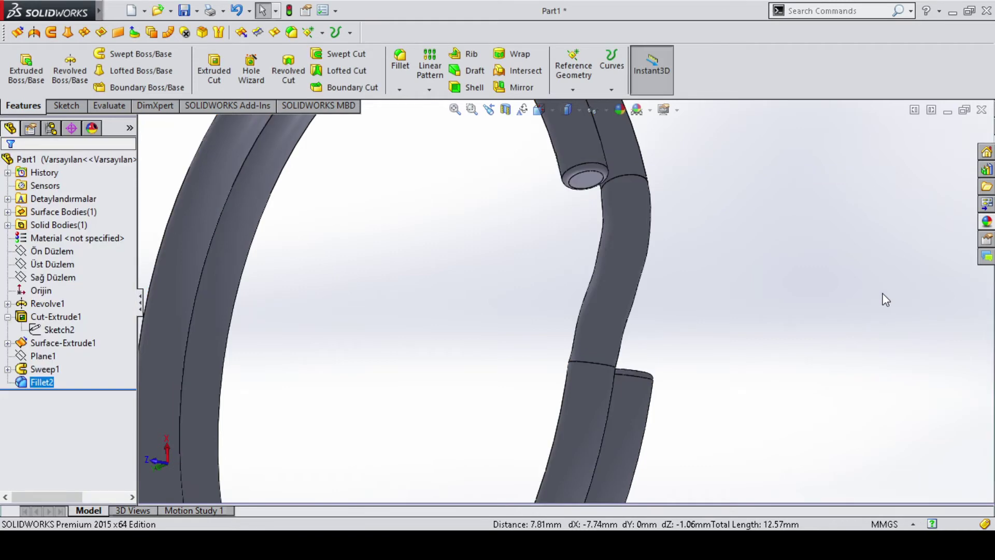
pyautogui.press('f')
pyautogui.moveTo(886, 301)
pyautogui.mouseDown(button='middle')
pyautogui.moveTo(871, 302)
pyautogui.moveTo(874, 288)
pyautogui.moveTo(834, 332)
pyautogui.mouseUp(button='middle')
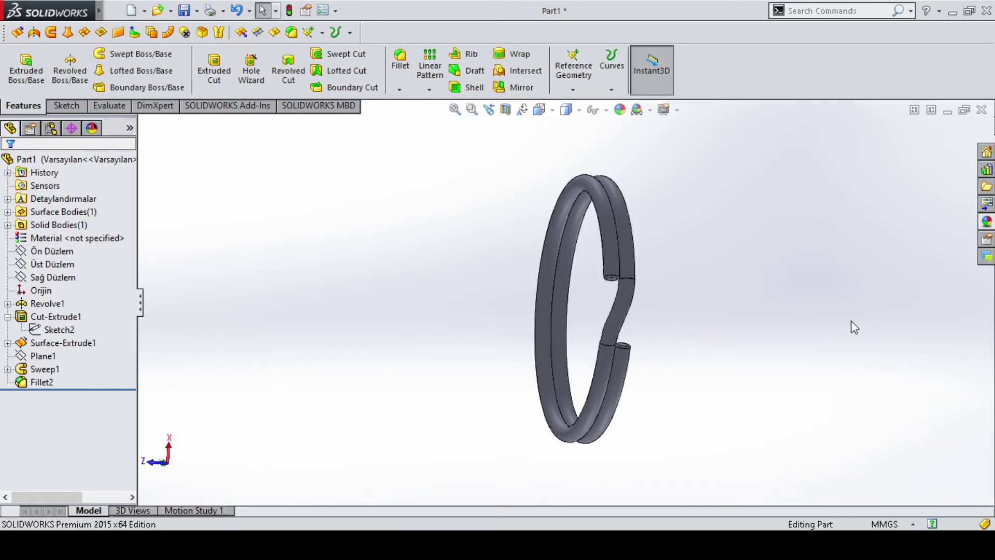
# Step: Select Revolve1, Cut-Extrude1, Sweep1 and Fillet2, then show the Appearances, Scenes, and Decals library
pyautogui.click(45, 369)
pyautogui.keyDown('shift'); pyautogui.click(42, 382); pyautogui.keyUp('shift')
pyautogui.keyDown('ctrl'); pyautogui.click(59, 340); pyautogui.keyUp('ctrl')
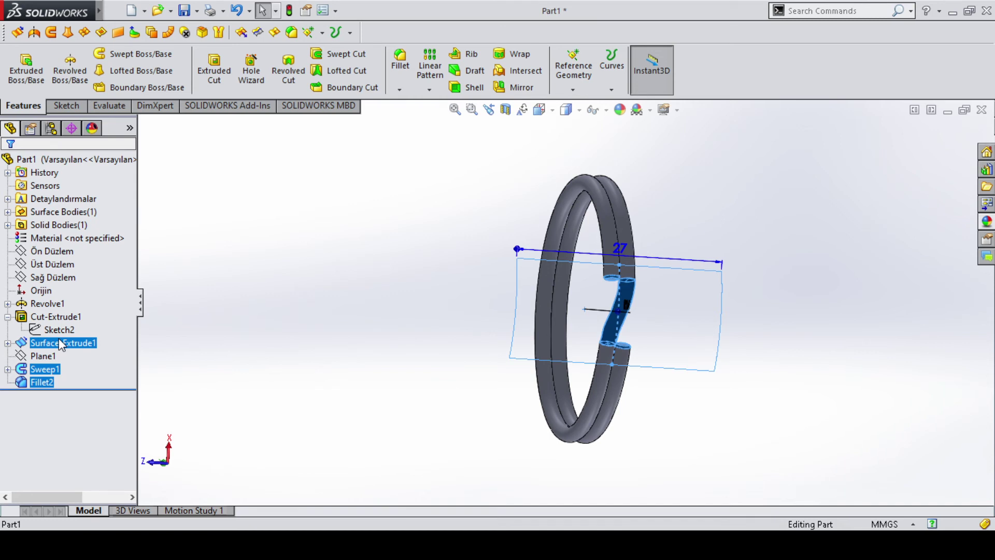
pyautogui.keyDown('ctrl'); pyautogui.click(58, 339); pyautogui.keyUp('ctrl')
pyautogui.keyDown('ctrl'); pyautogui.click(56, 316); pyautogui.keyUp('ctrl')
pyautogui.keyDown('ctrl'); pyautogui.click(48, 303); pyautogui.keyUp('ctrl')
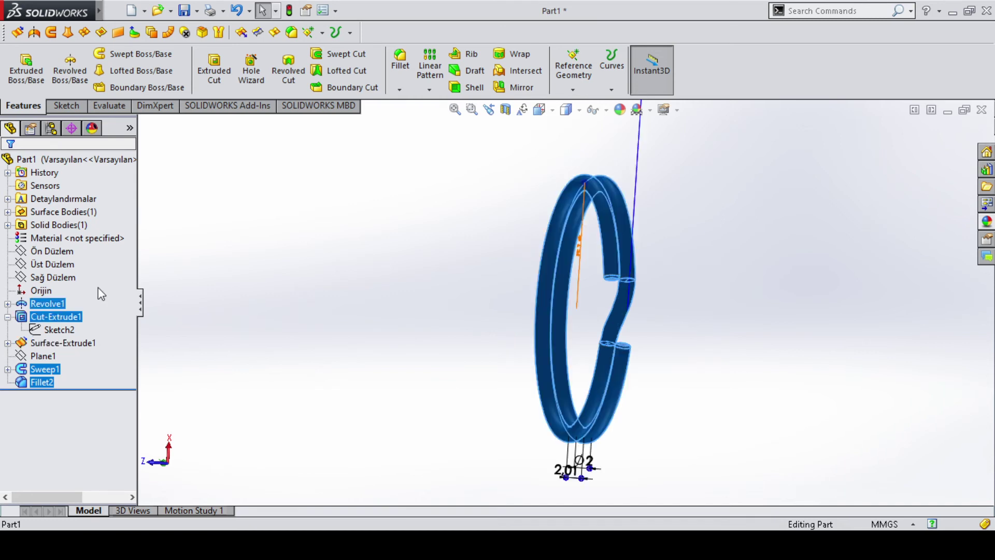
pyautogui.click(991, 227)
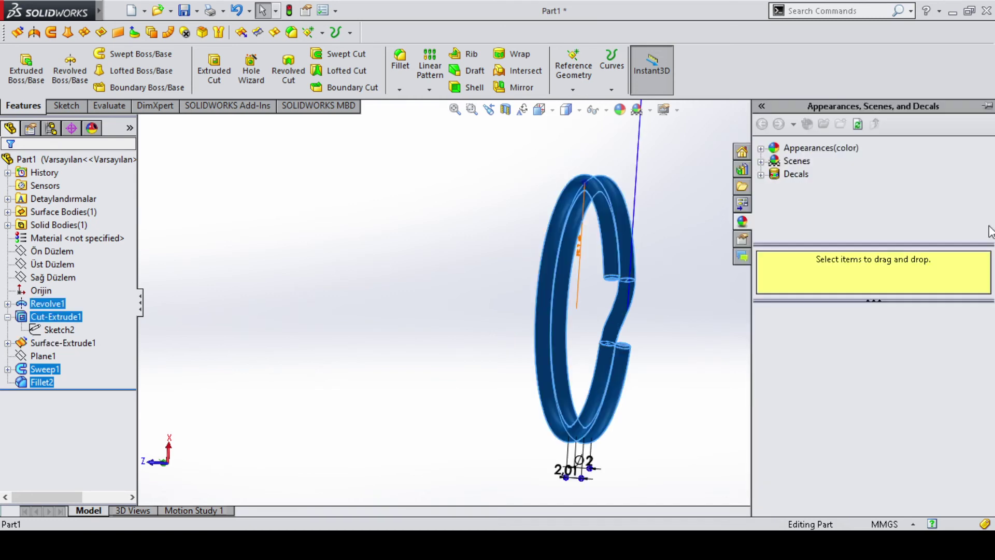